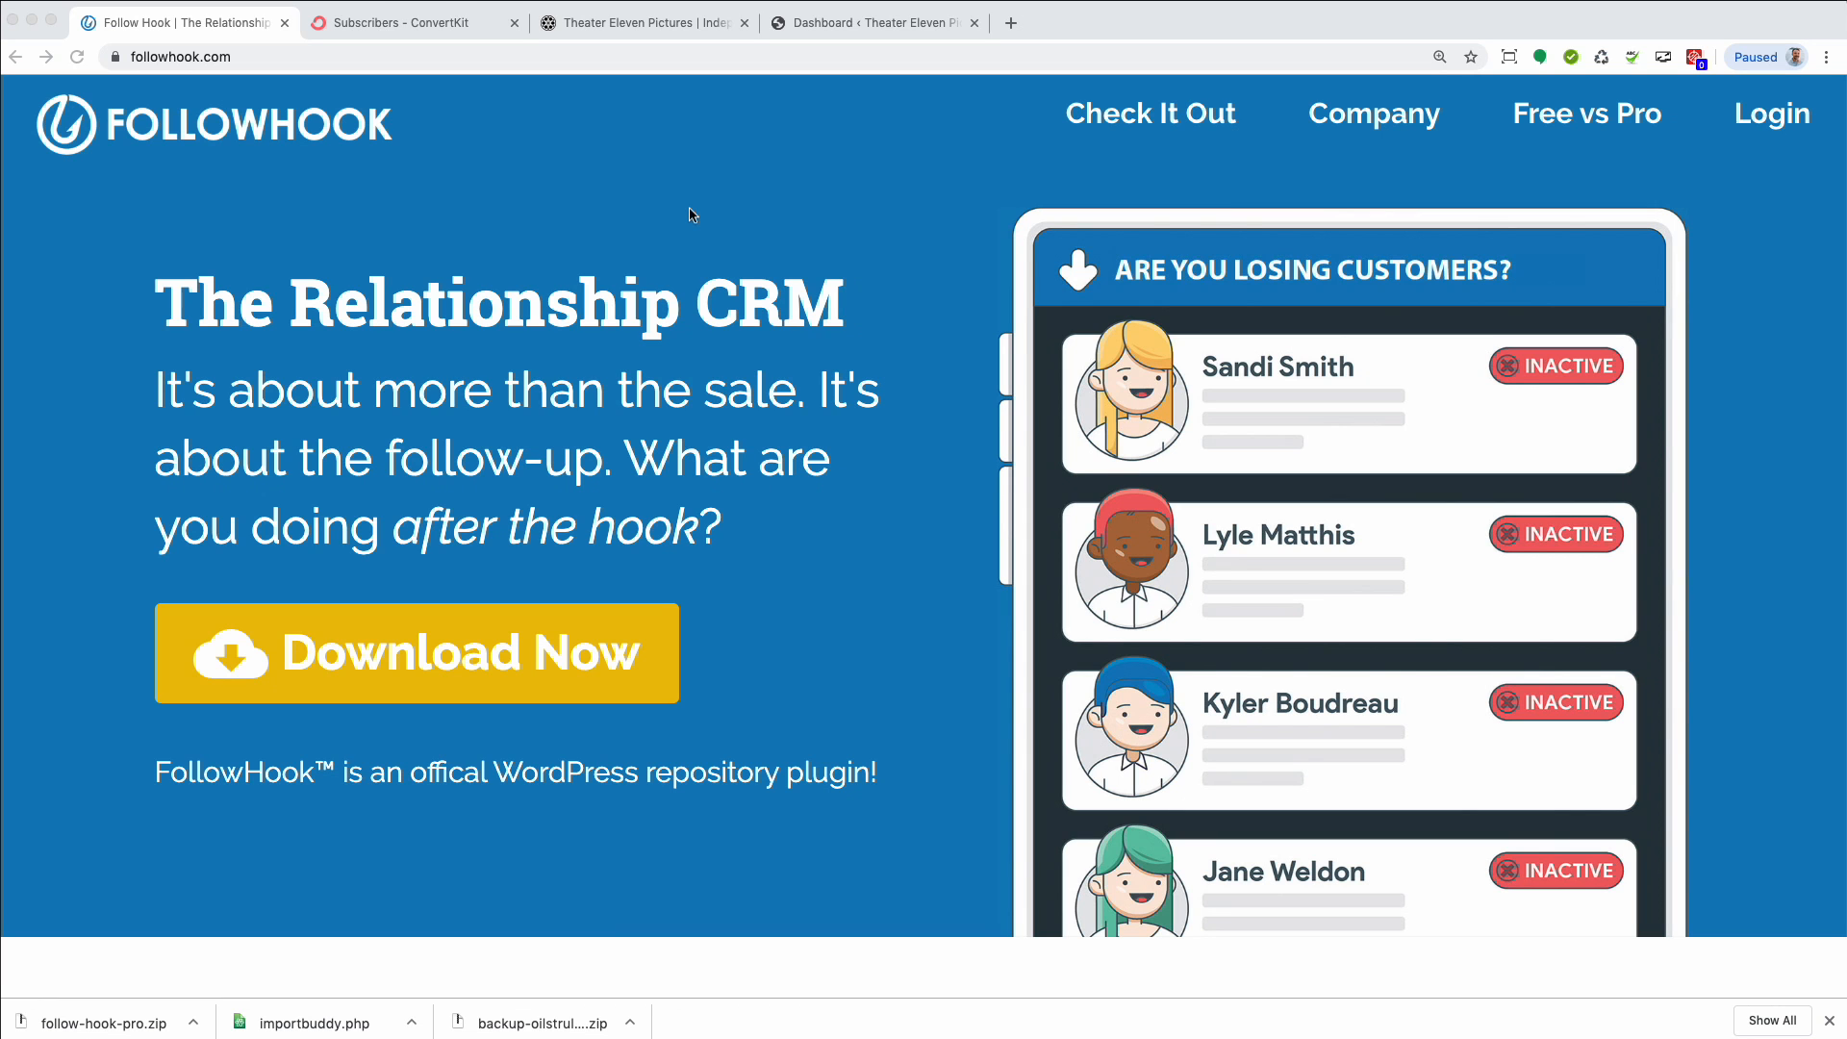
View the Behind the Scenes email opt-in form on the Theater Eleven home page
click(644, 29)
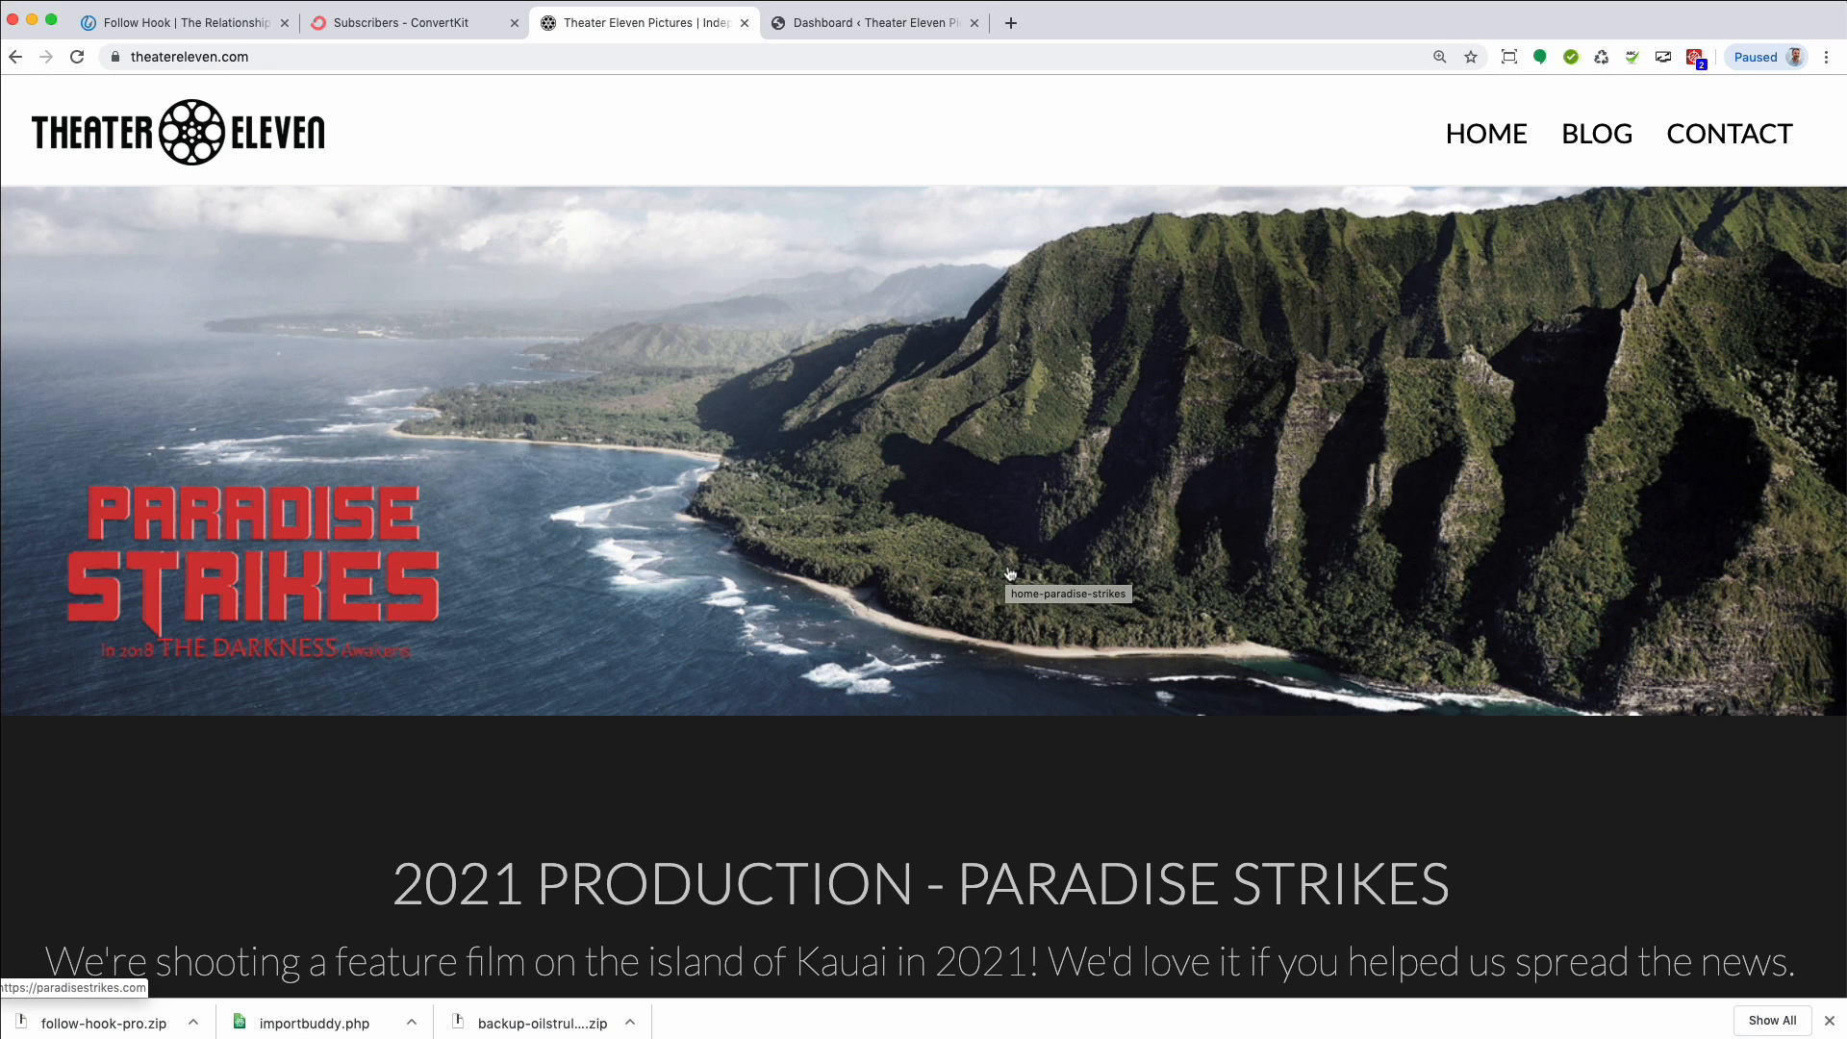
scroll(1198, 536, down, 10)
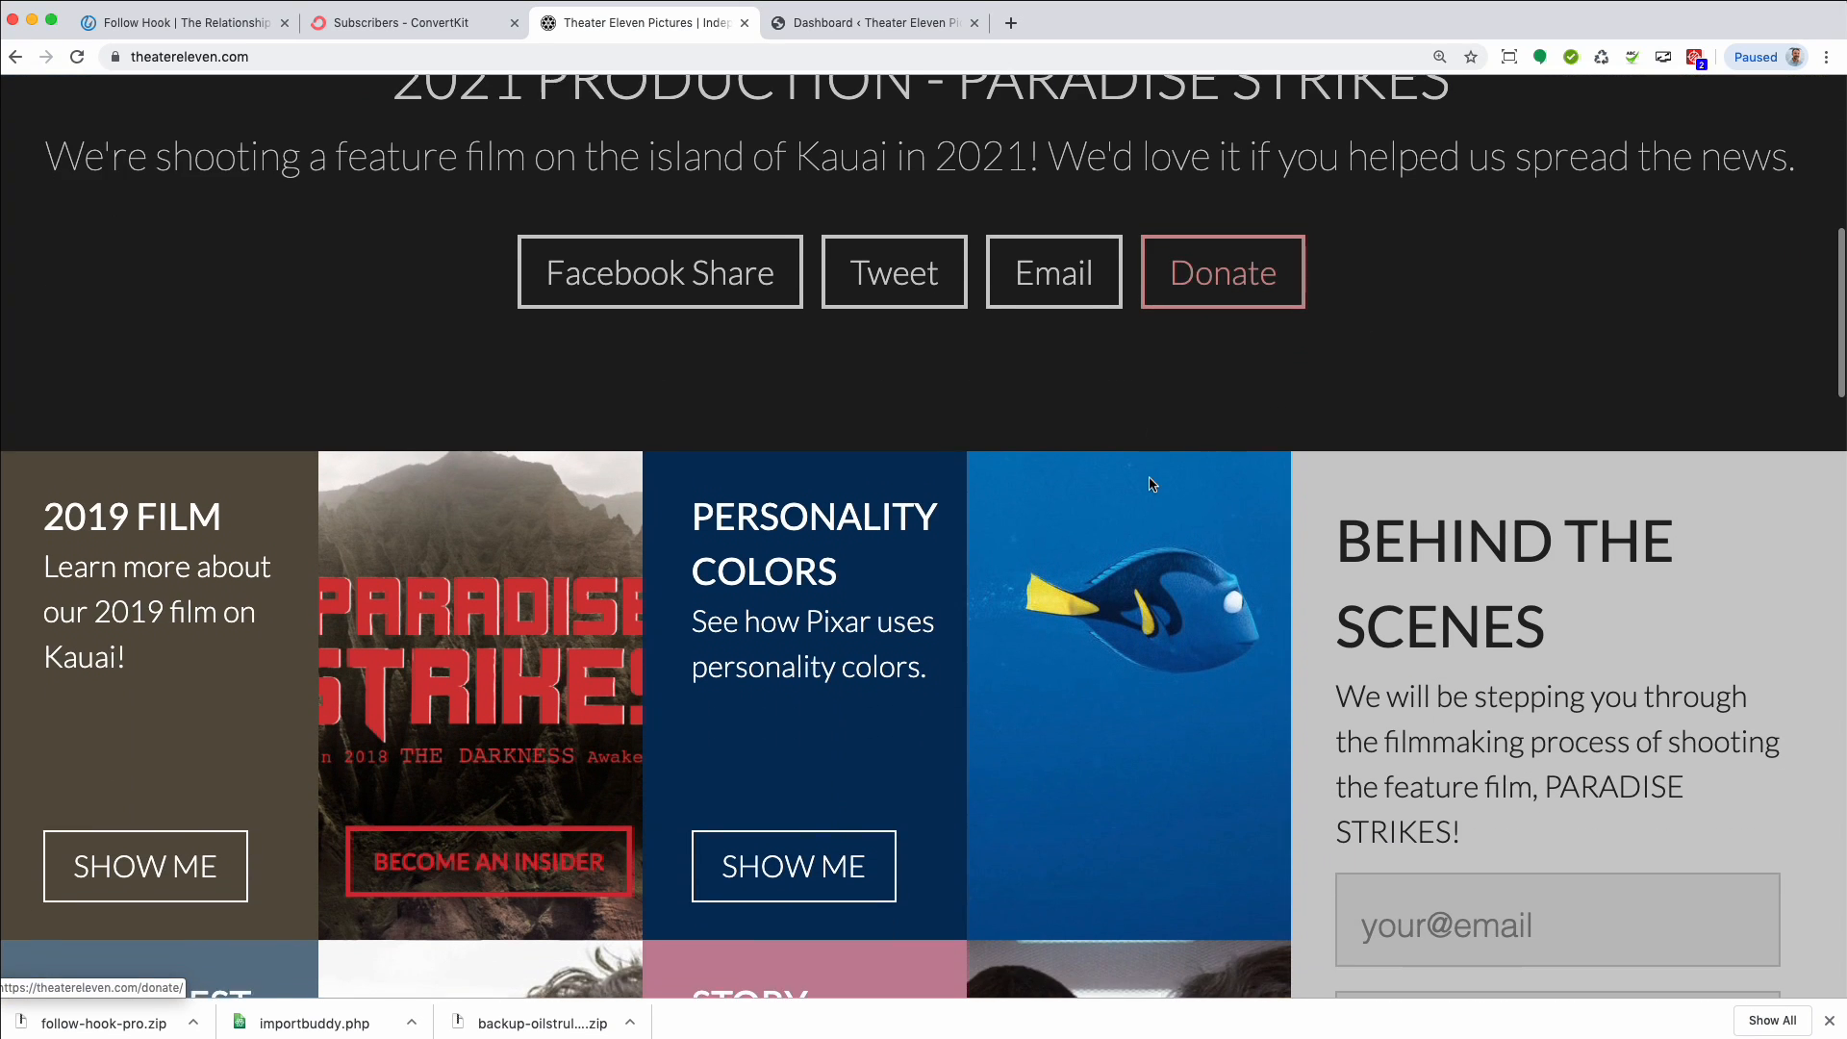
scroll(1167, 484, down, 2)
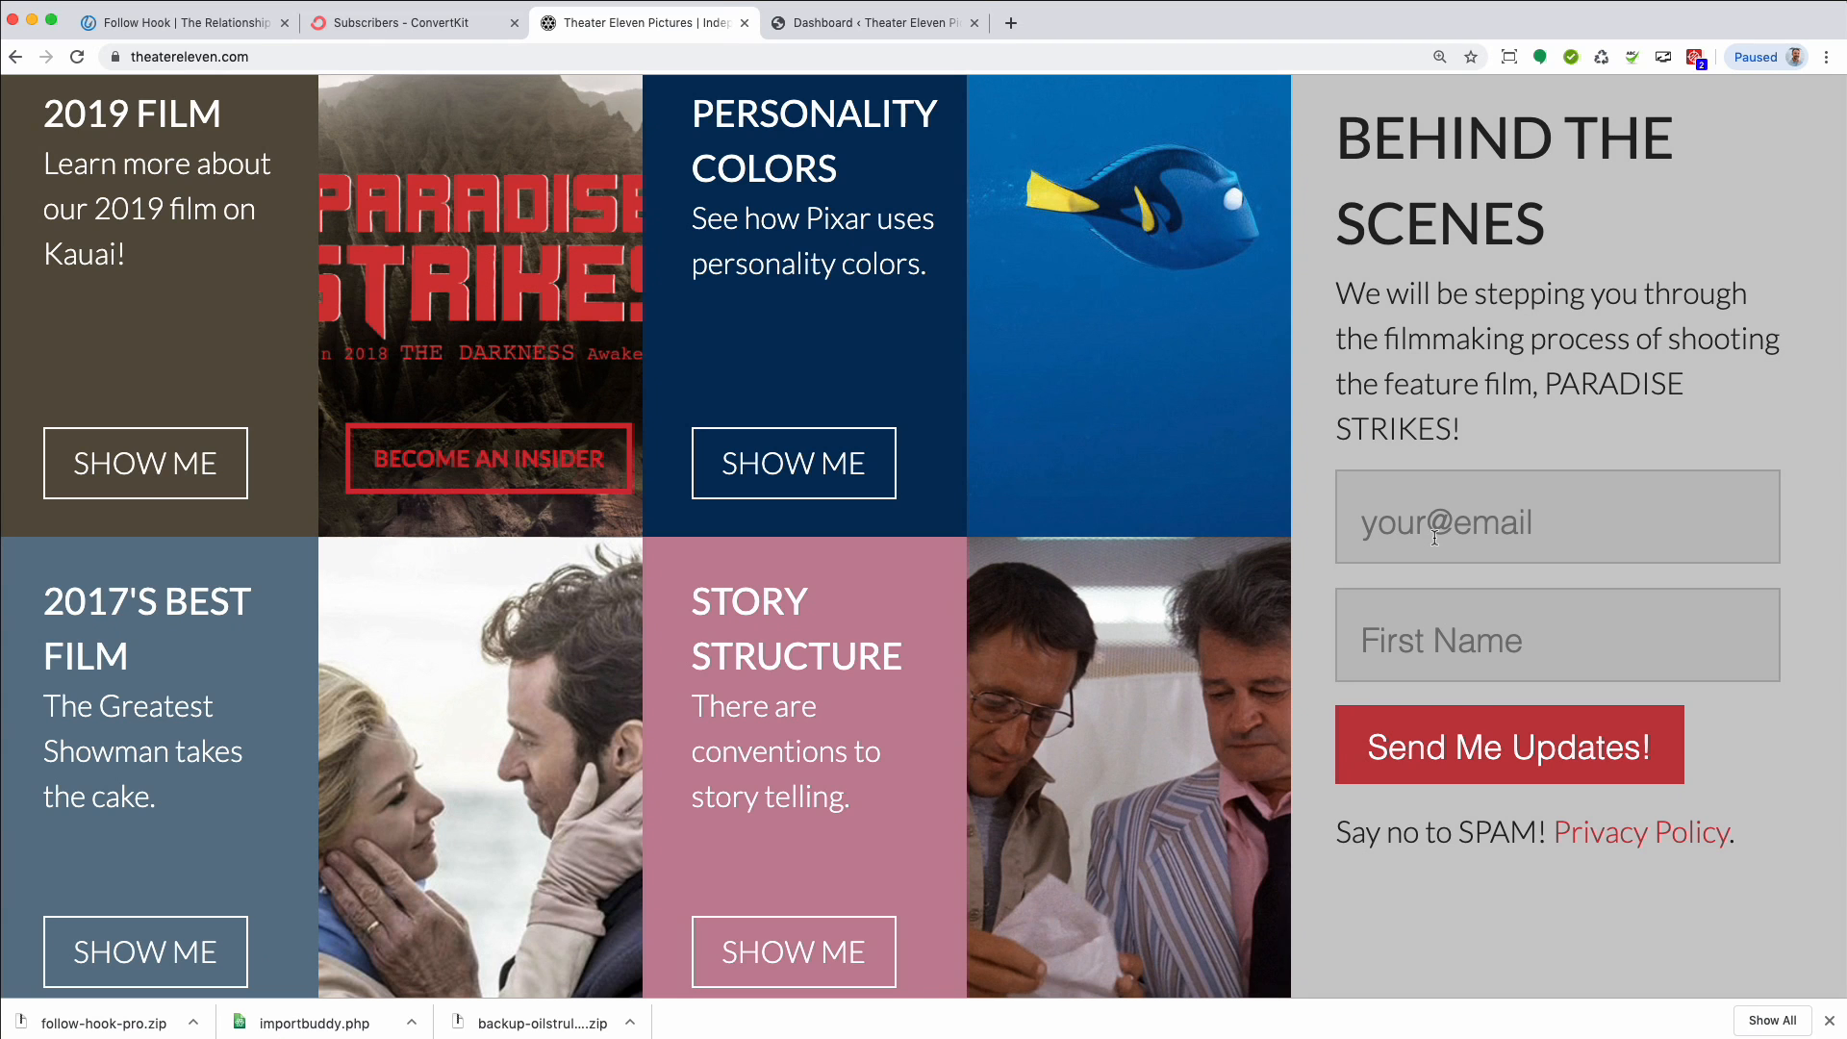
In the Theater Eleven WordPress admin, open Follow Hook's Tags page and compare it with the site's opt-in form
key(ctrl+Tab)
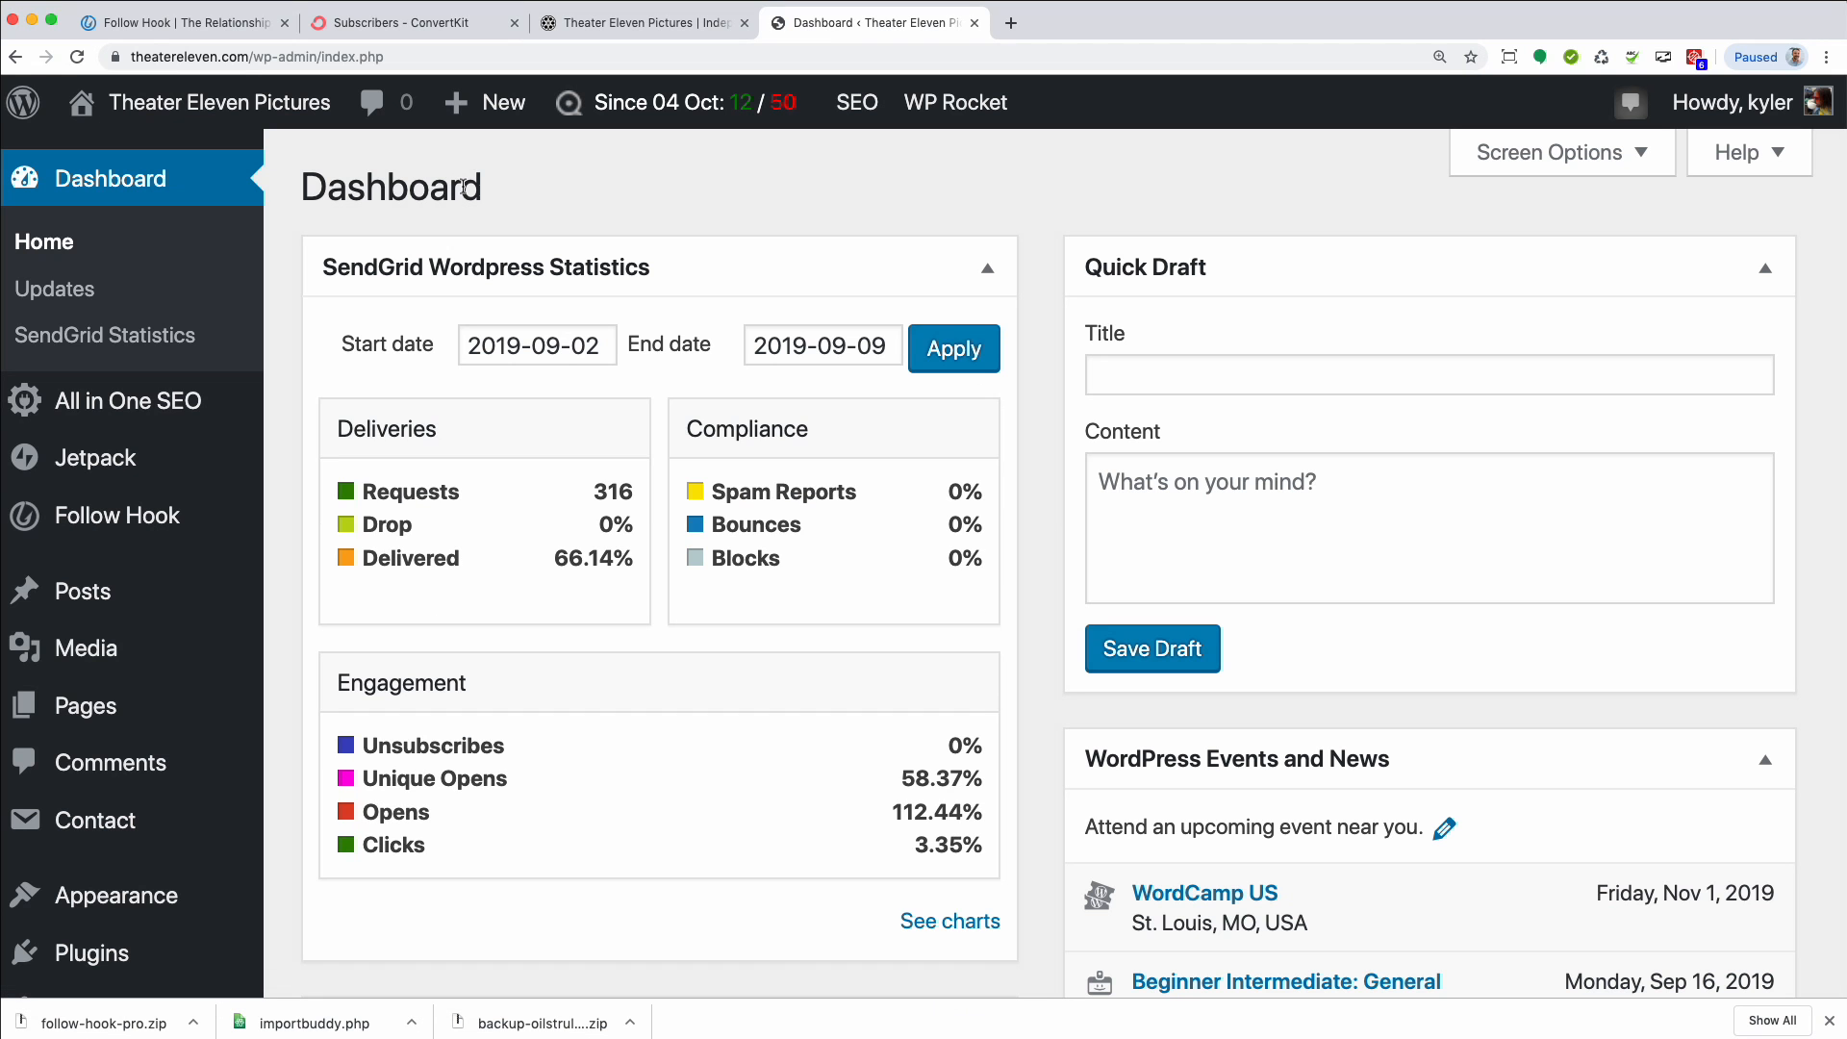
mouse_move(188, 530)
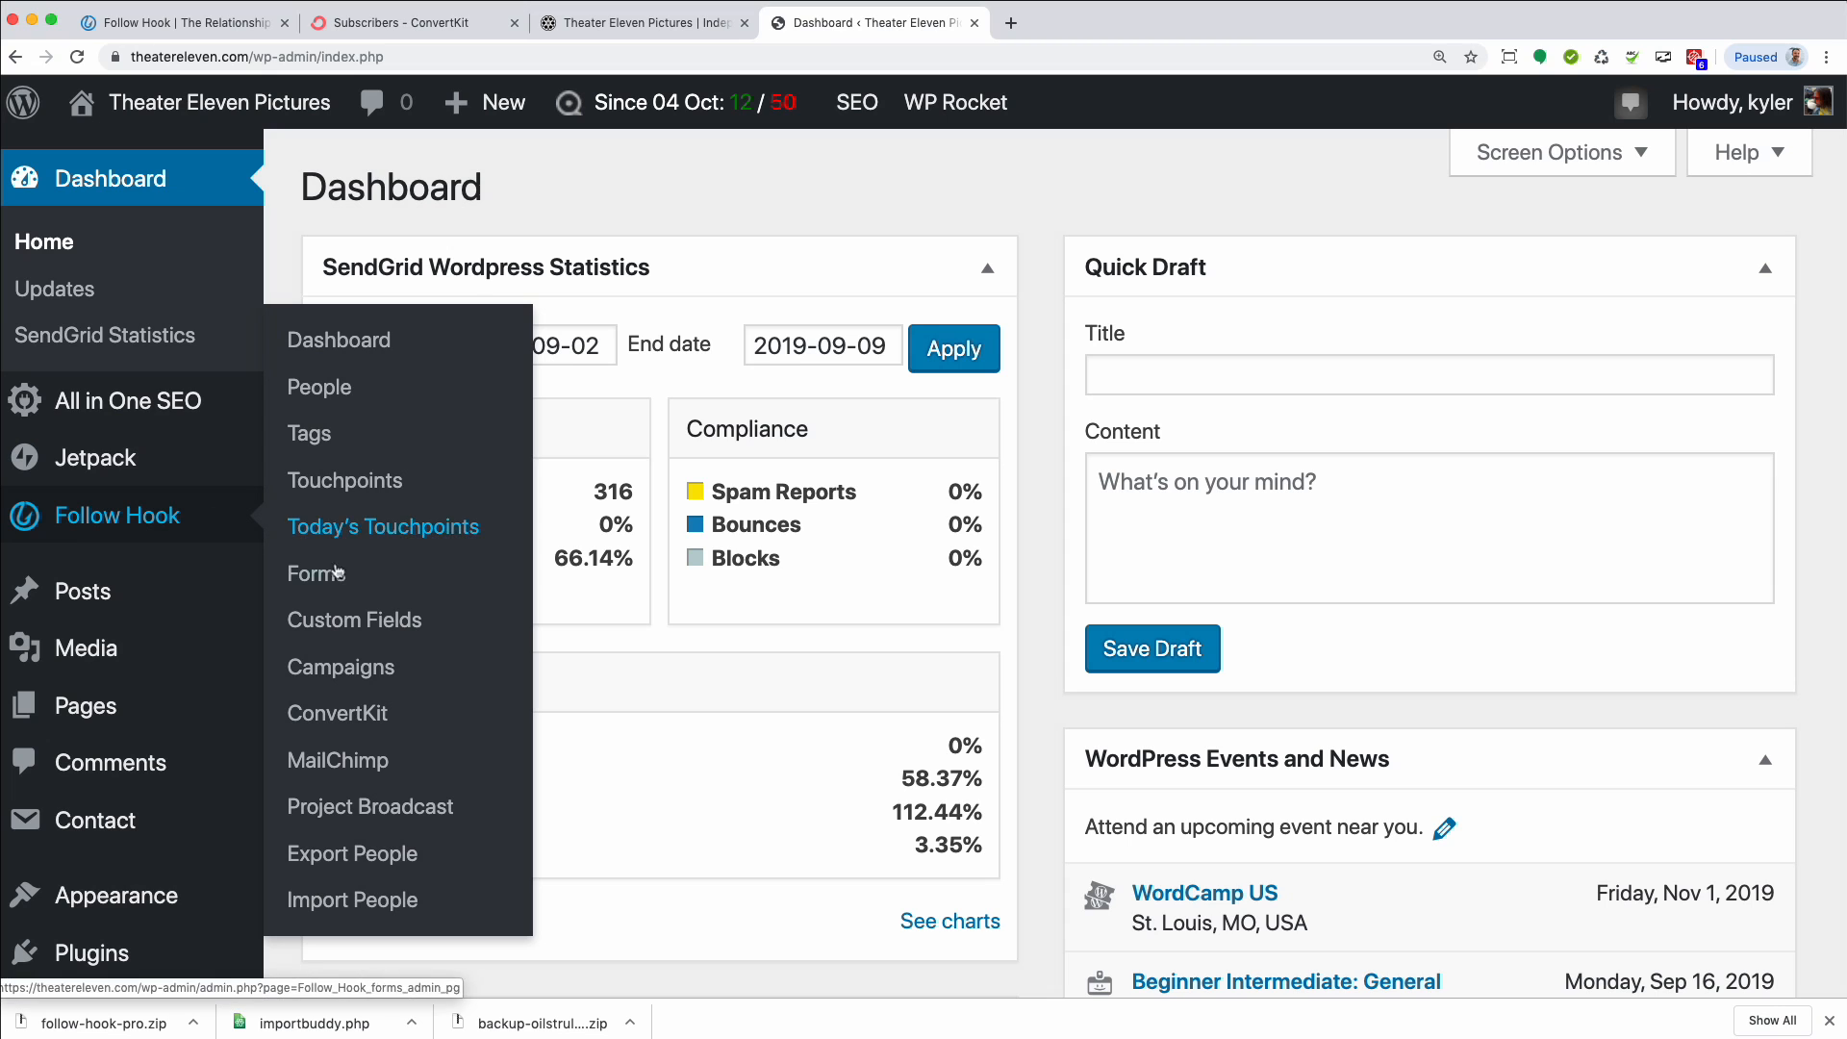
click(327, 437)
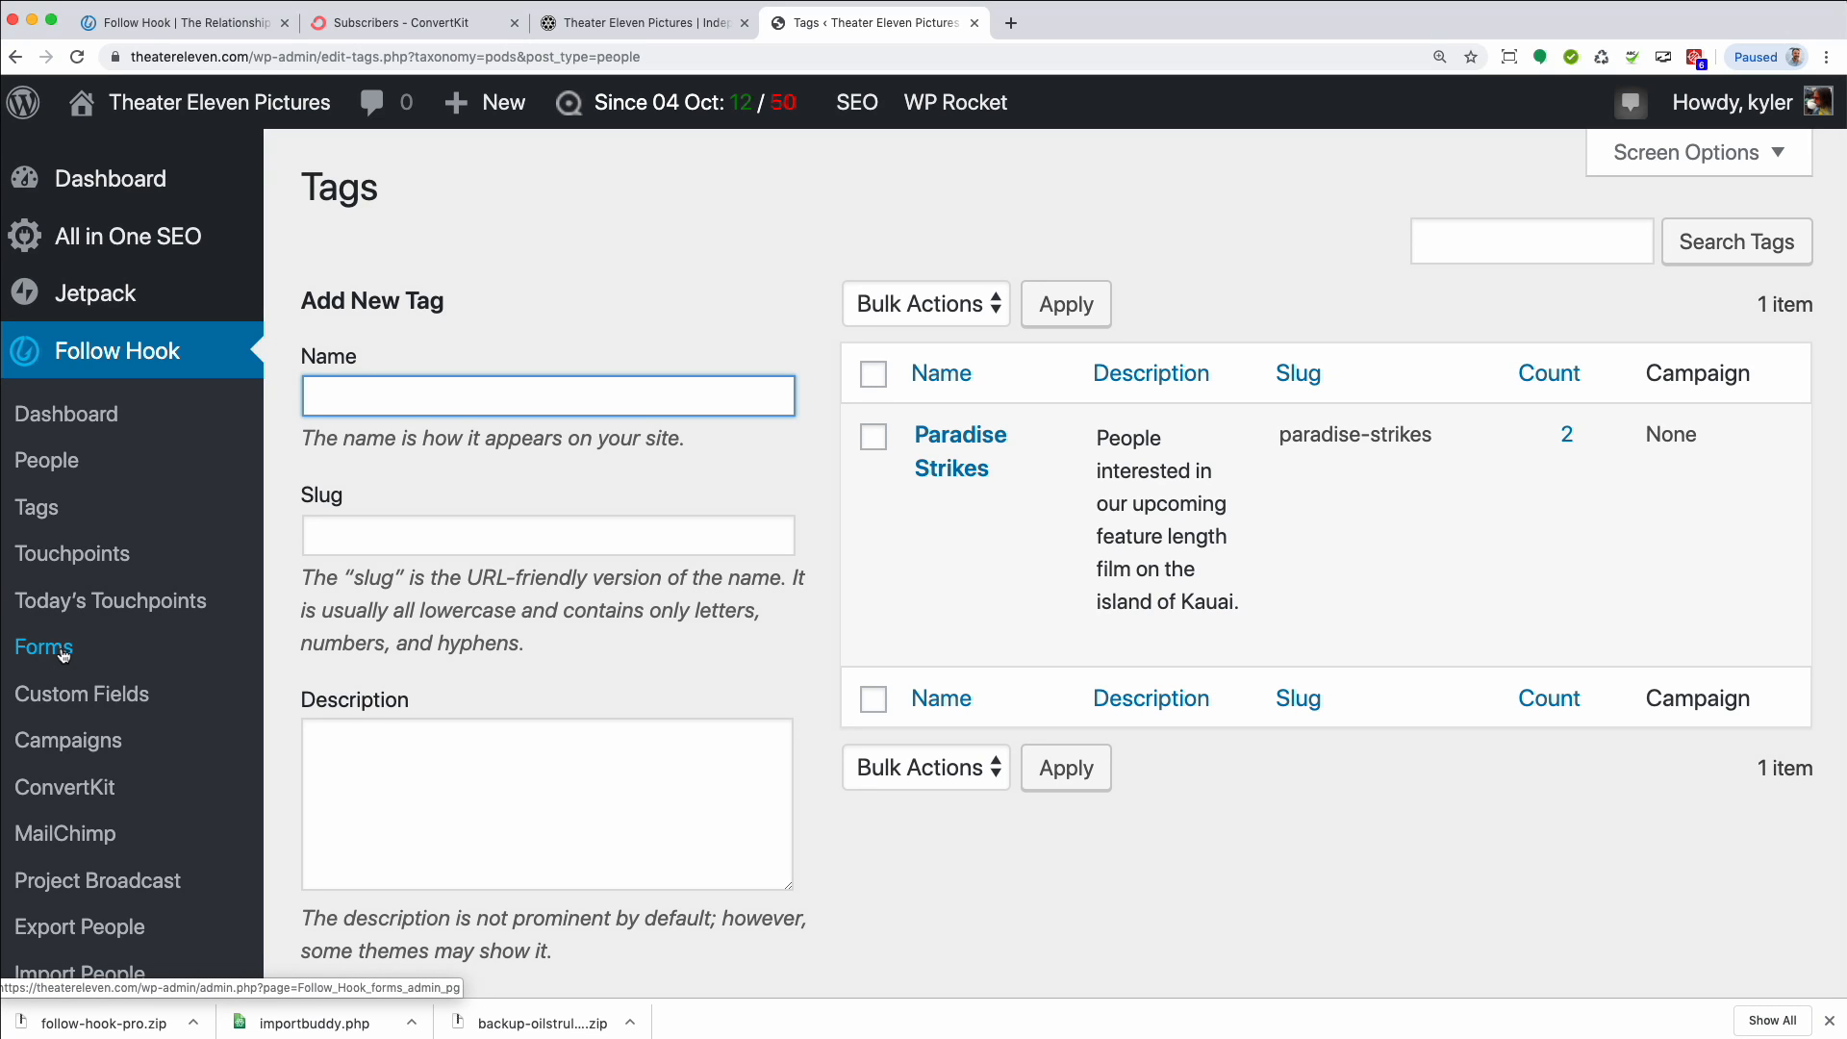
click(642, 23)
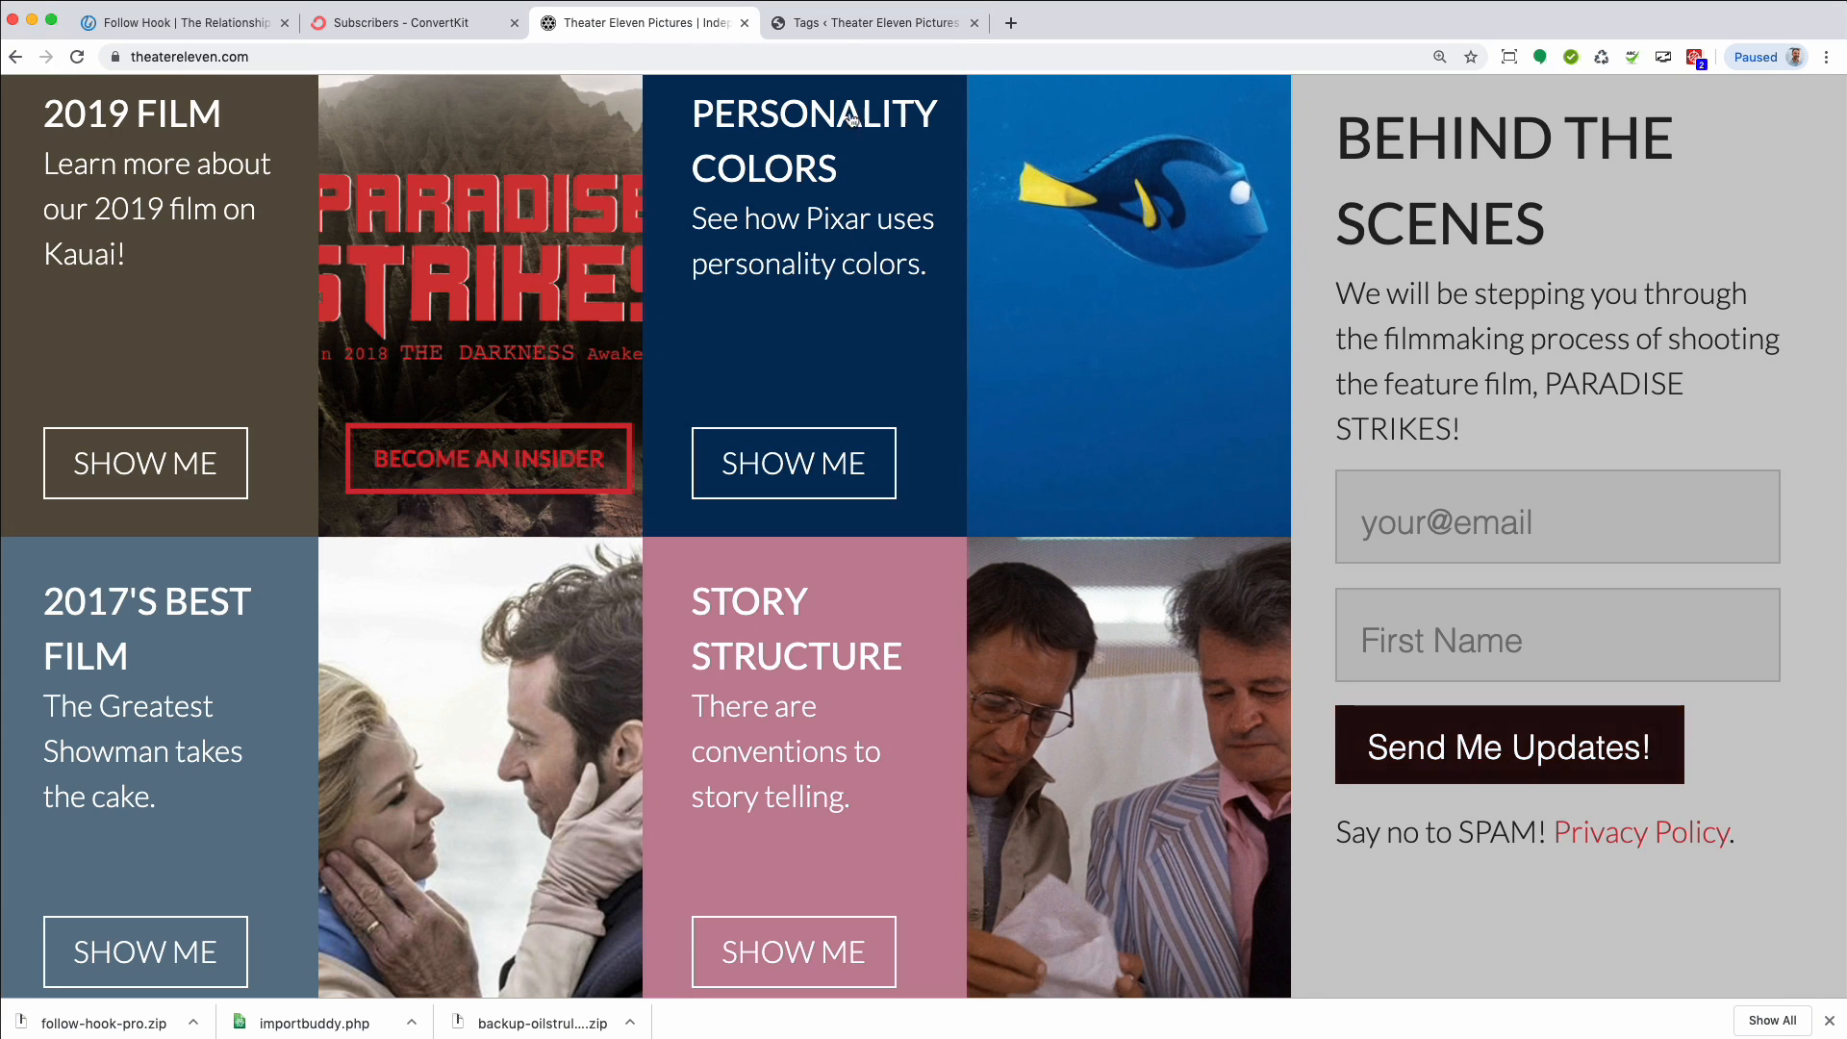
click(837, 25)
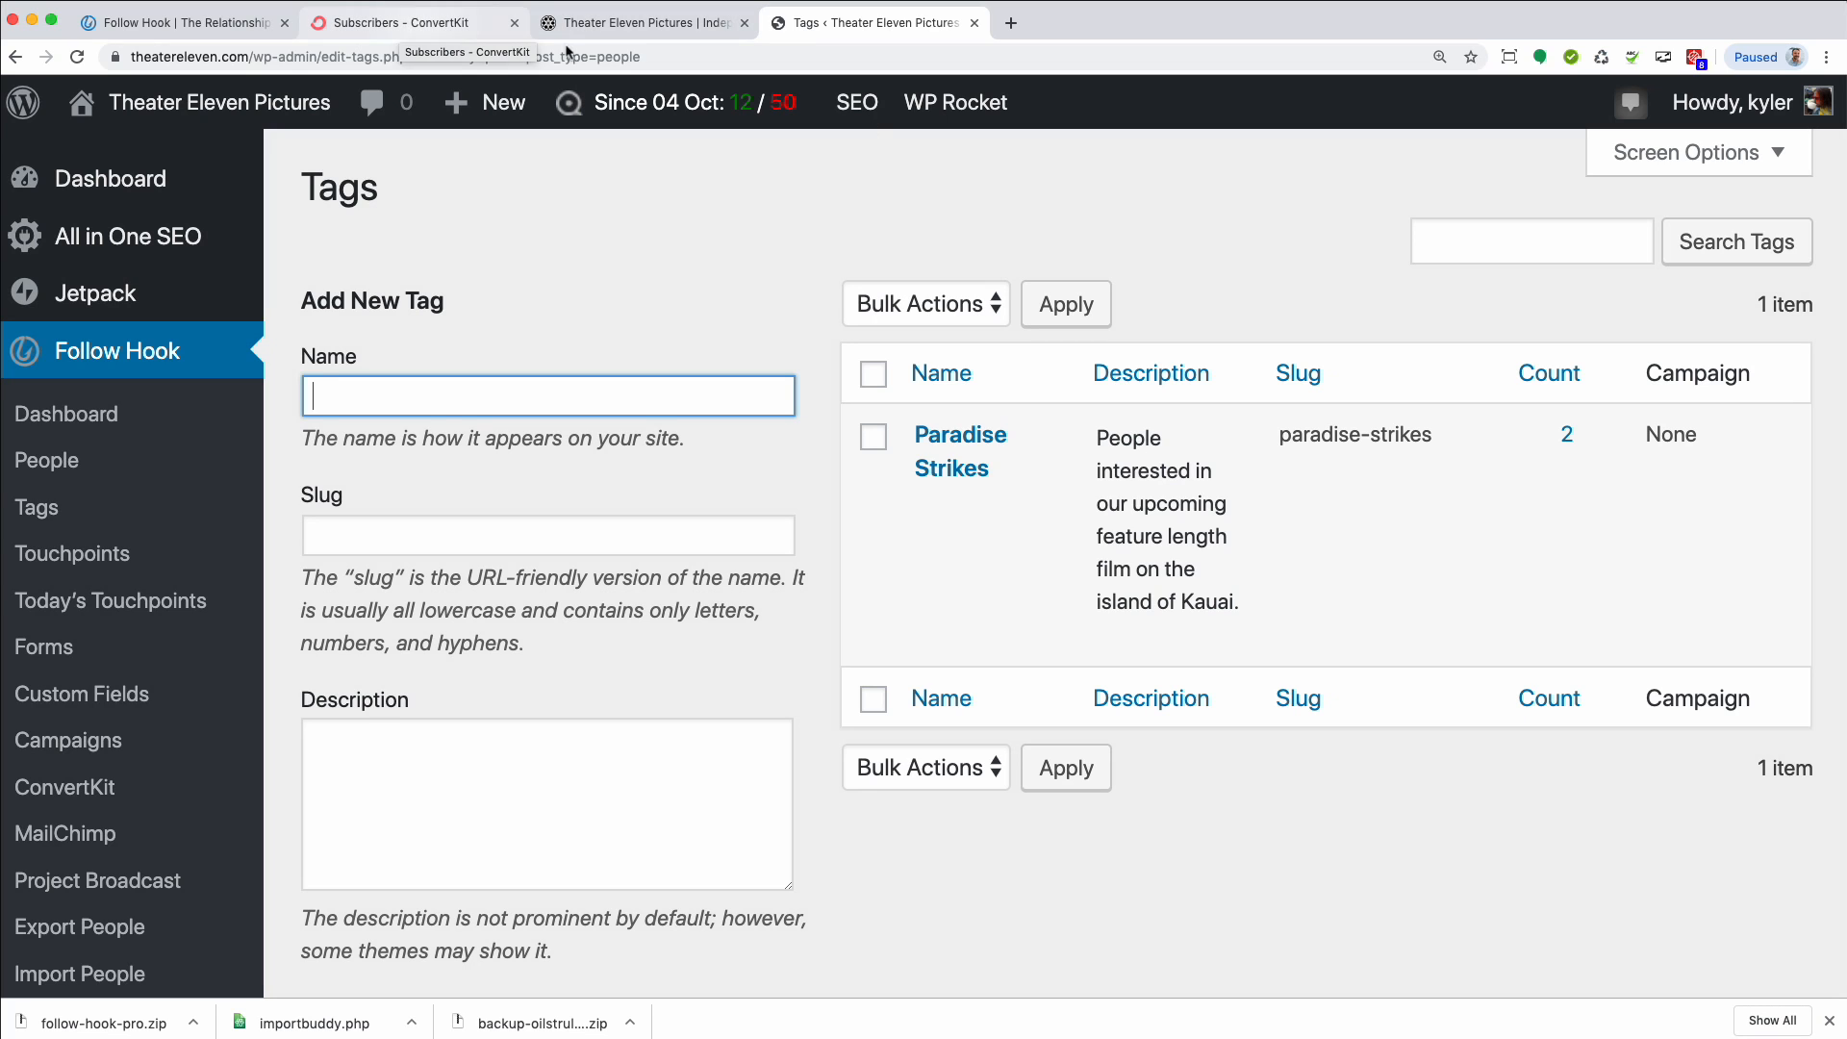
Switch to ConvertKit and examine the subscriber tags and the form for creating a new tag, leaving it without saving
click(423, 27)
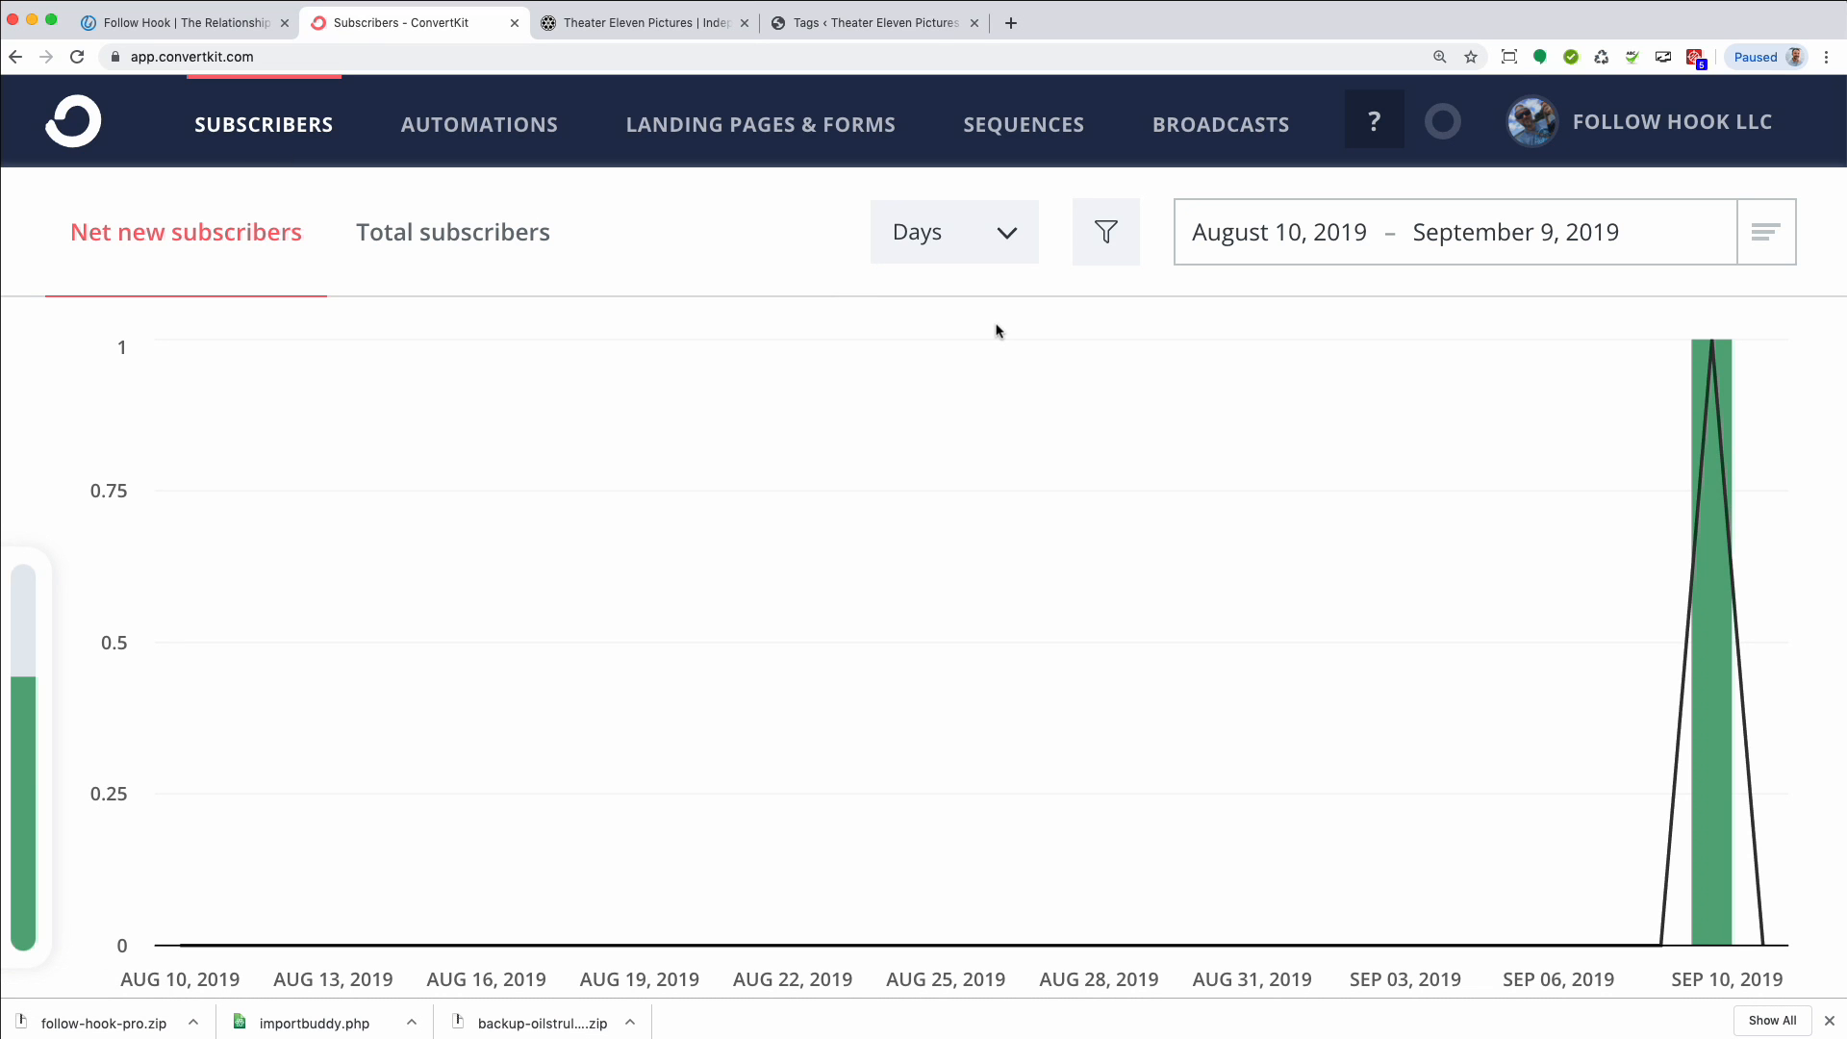
scroll(994, 330, down, 5)
scroll(996, 330, down, 10)
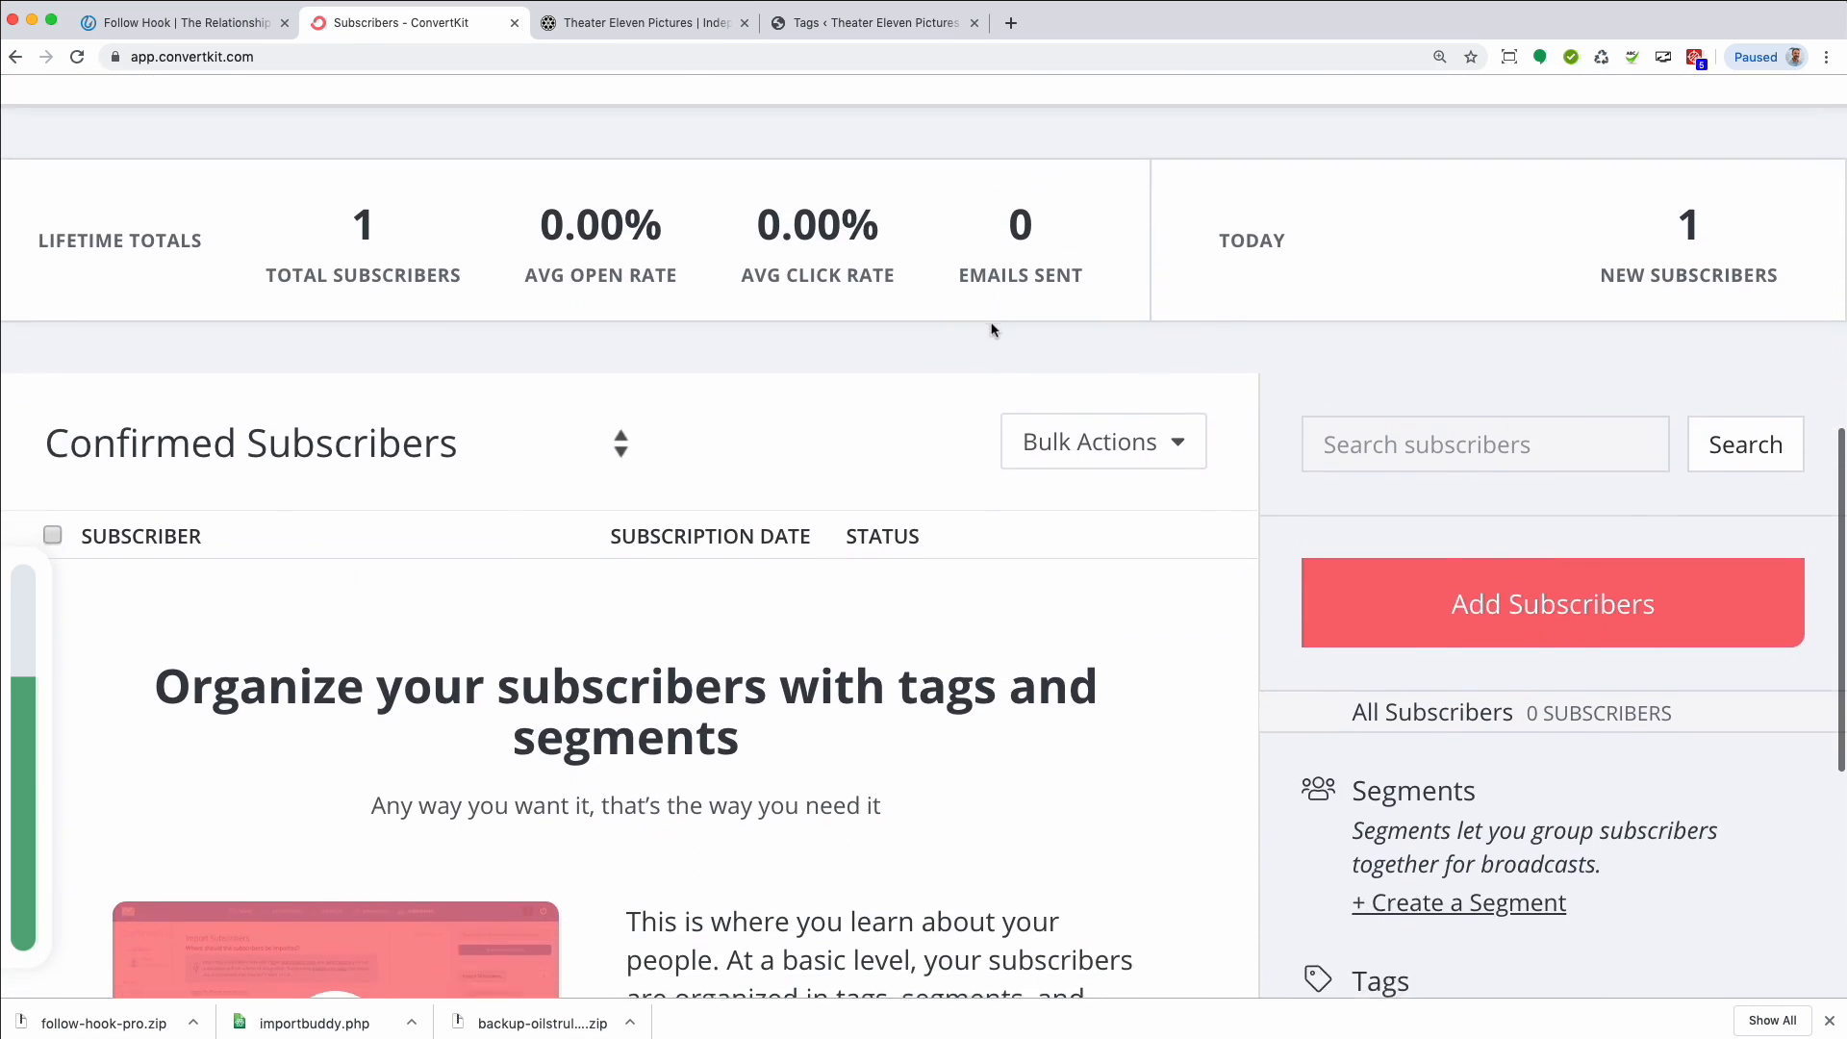
scroll(993, 330, down, 3)
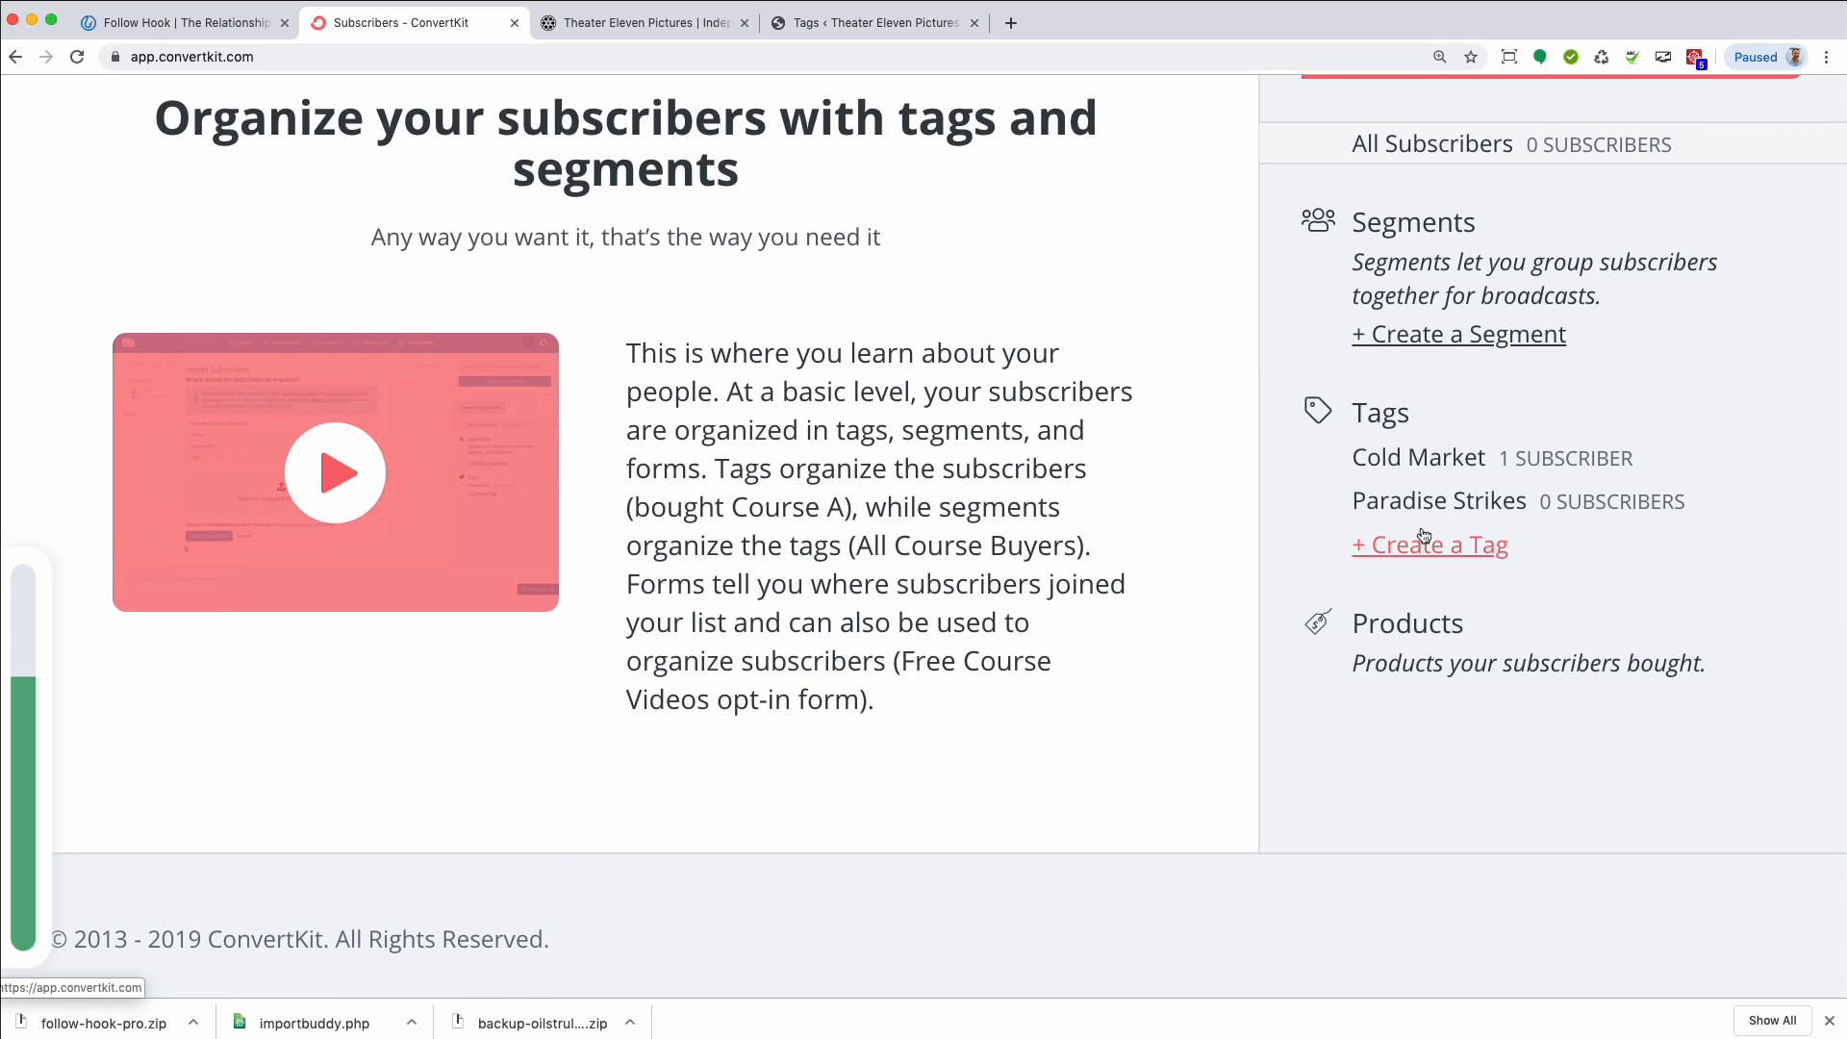
click(1423, 544)
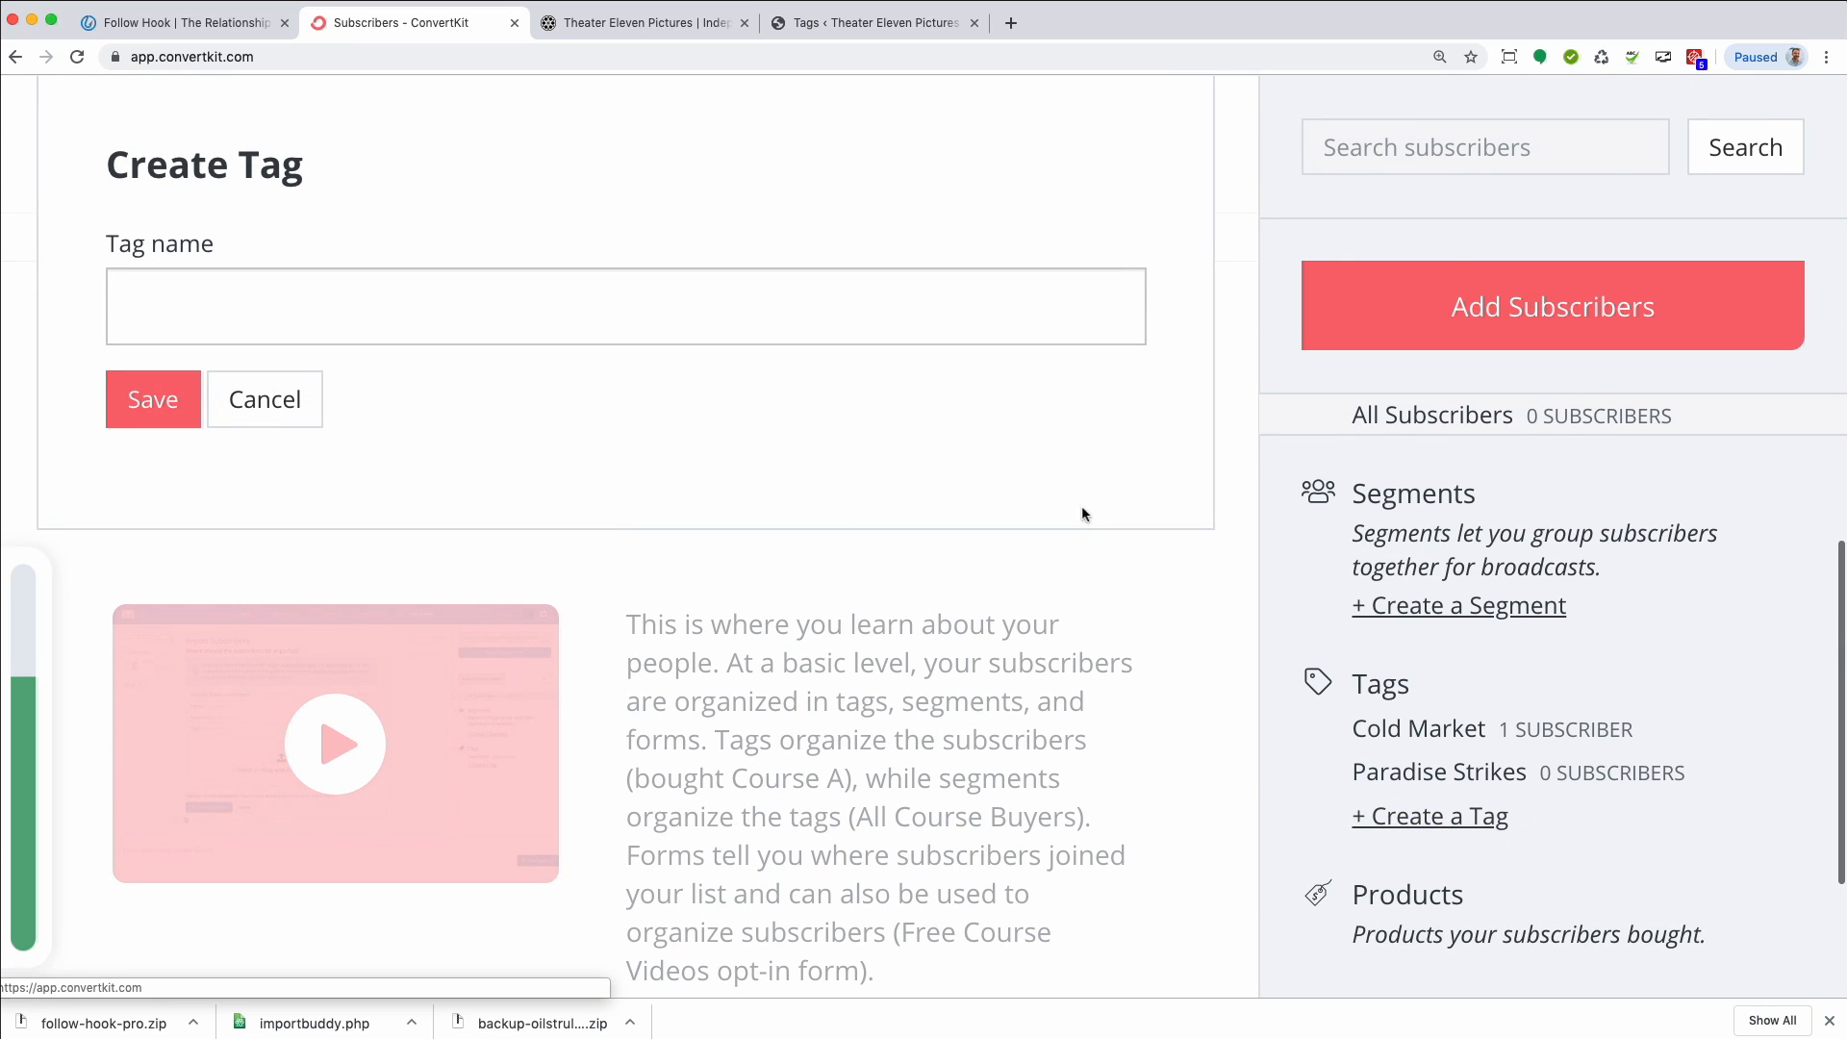
click(262, 400)
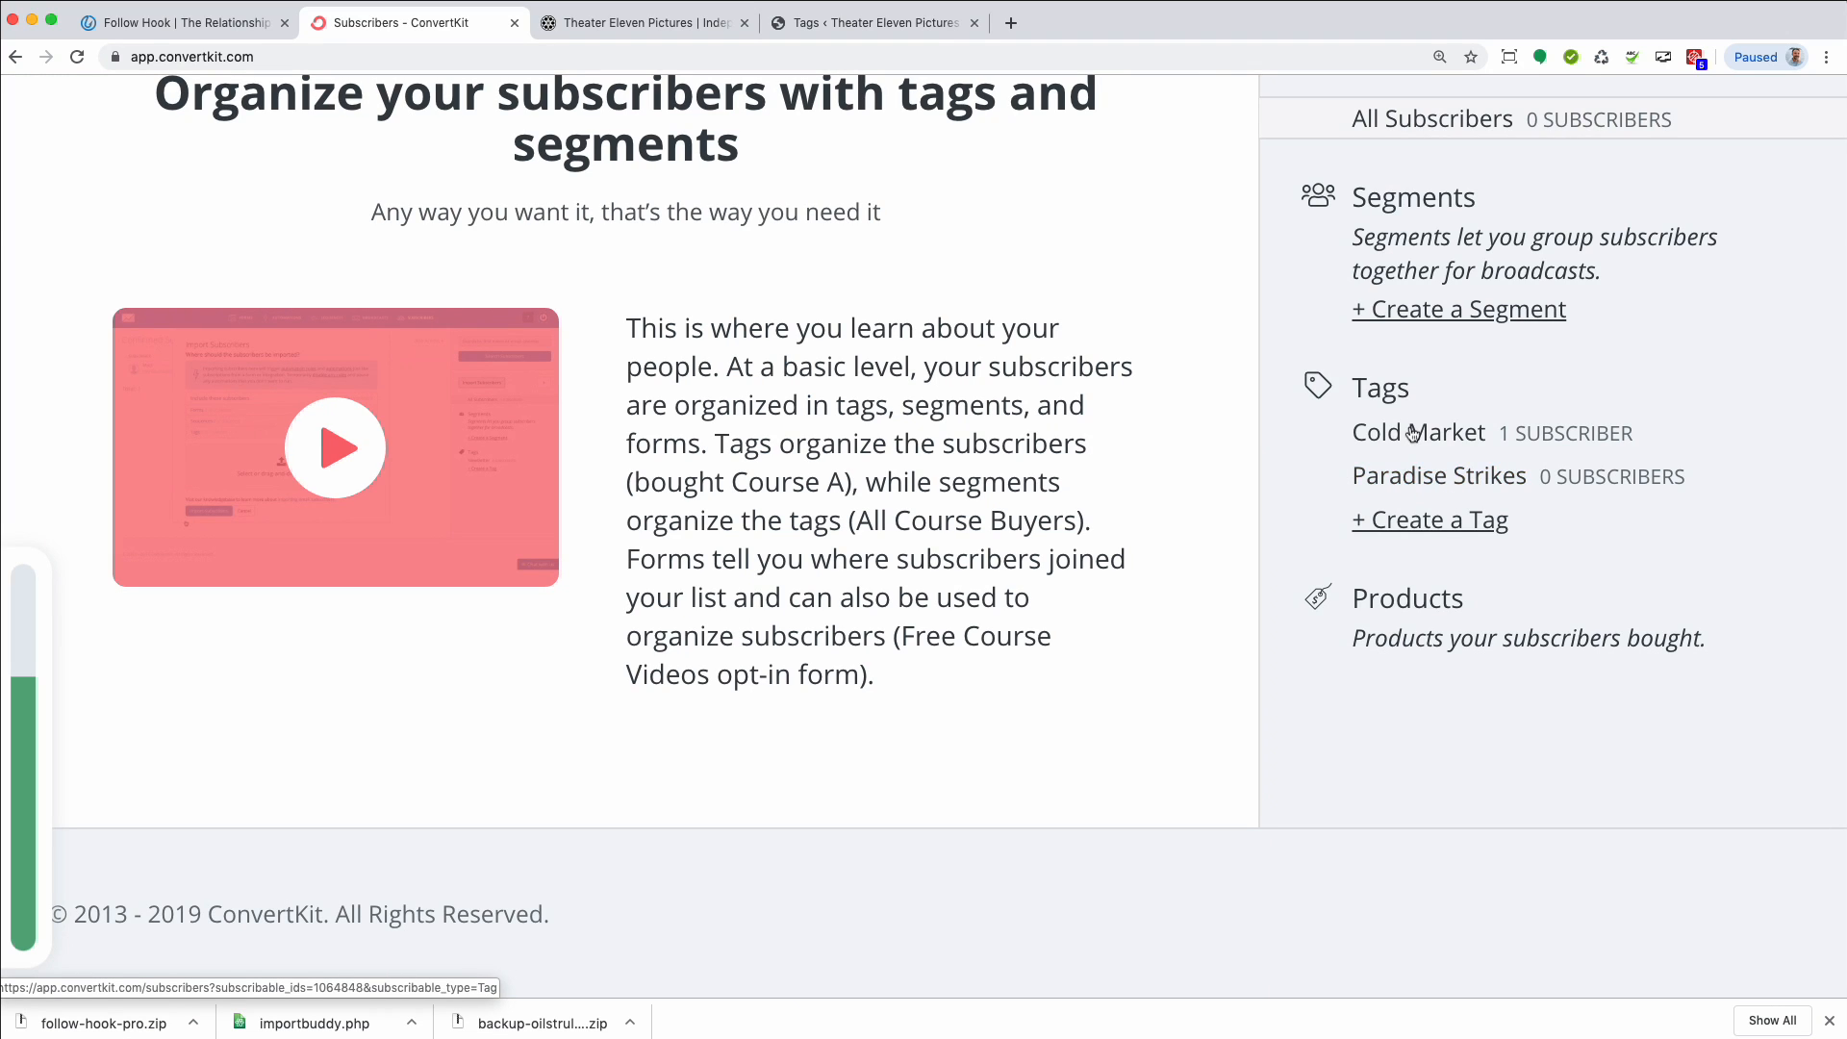
Open the subscribers of the Paradise Strikes tag and look at the tag's edit form without changing anything
click(1414, 481)
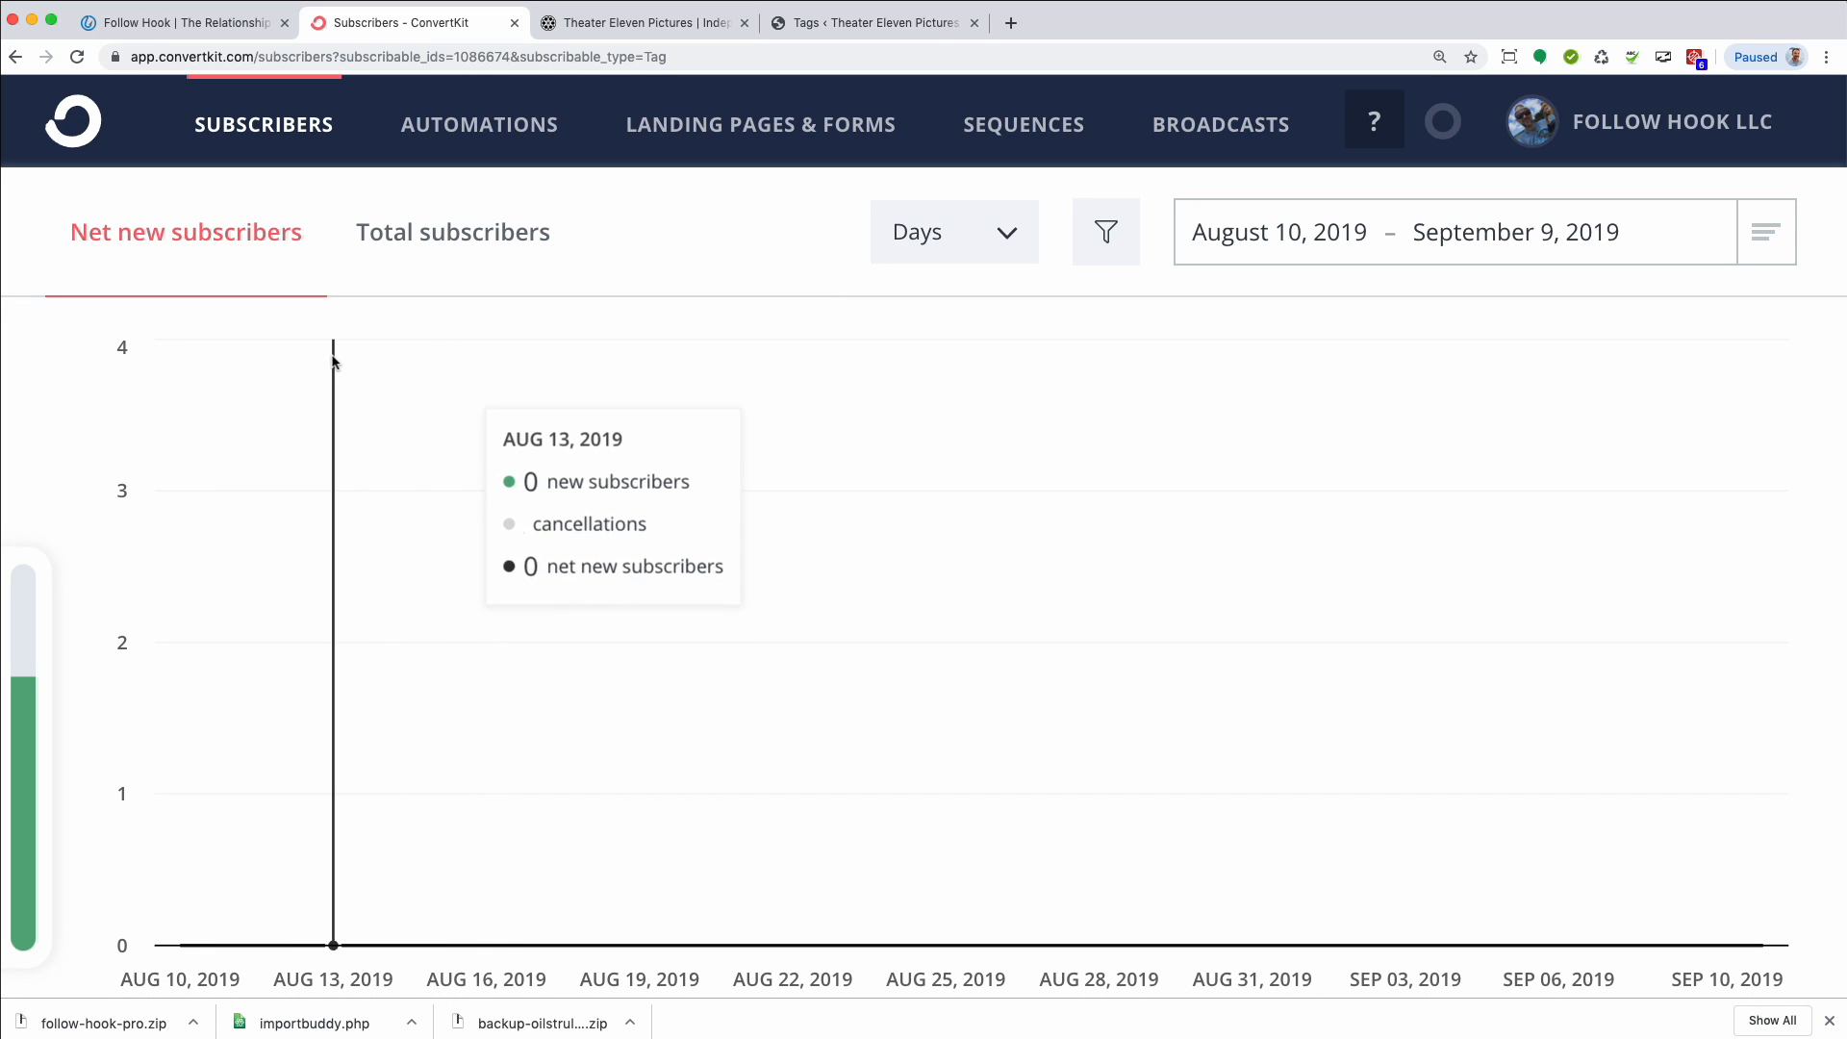
scroll(255, 337, down, 1)
scroll(366, 342, down, 10)
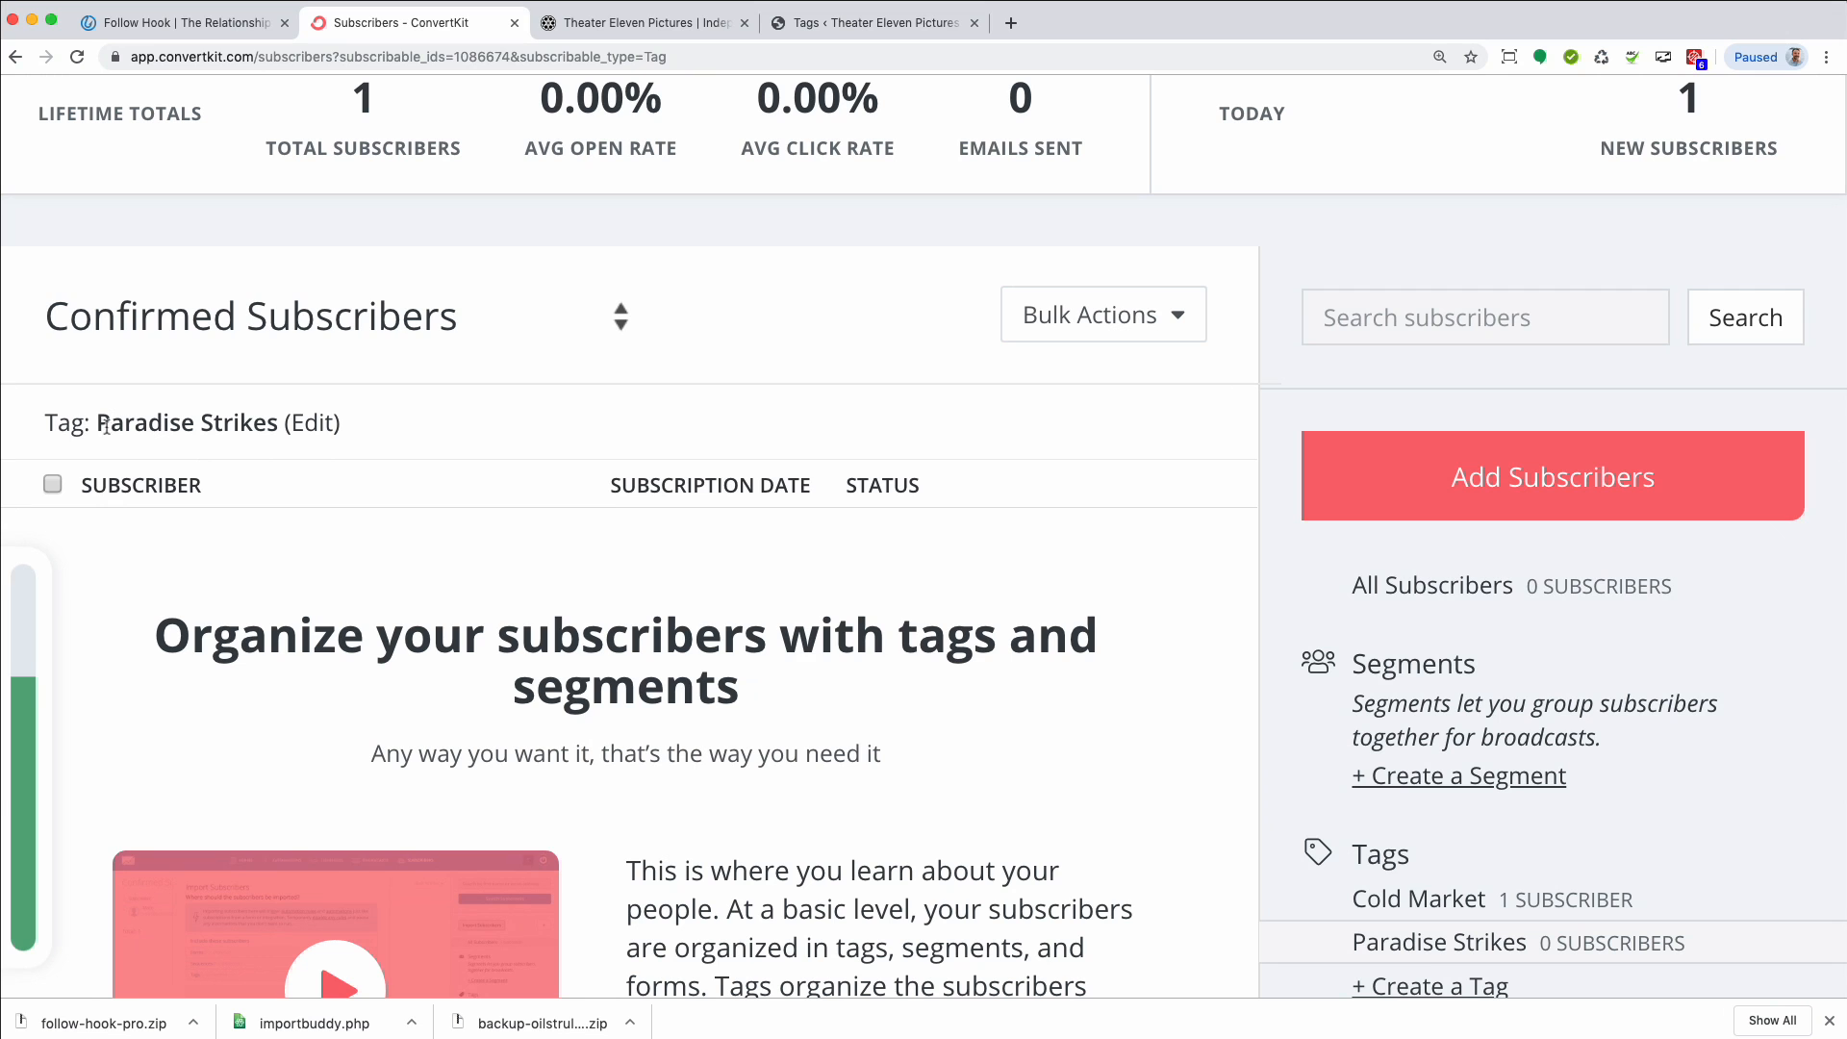
click(313, 423)
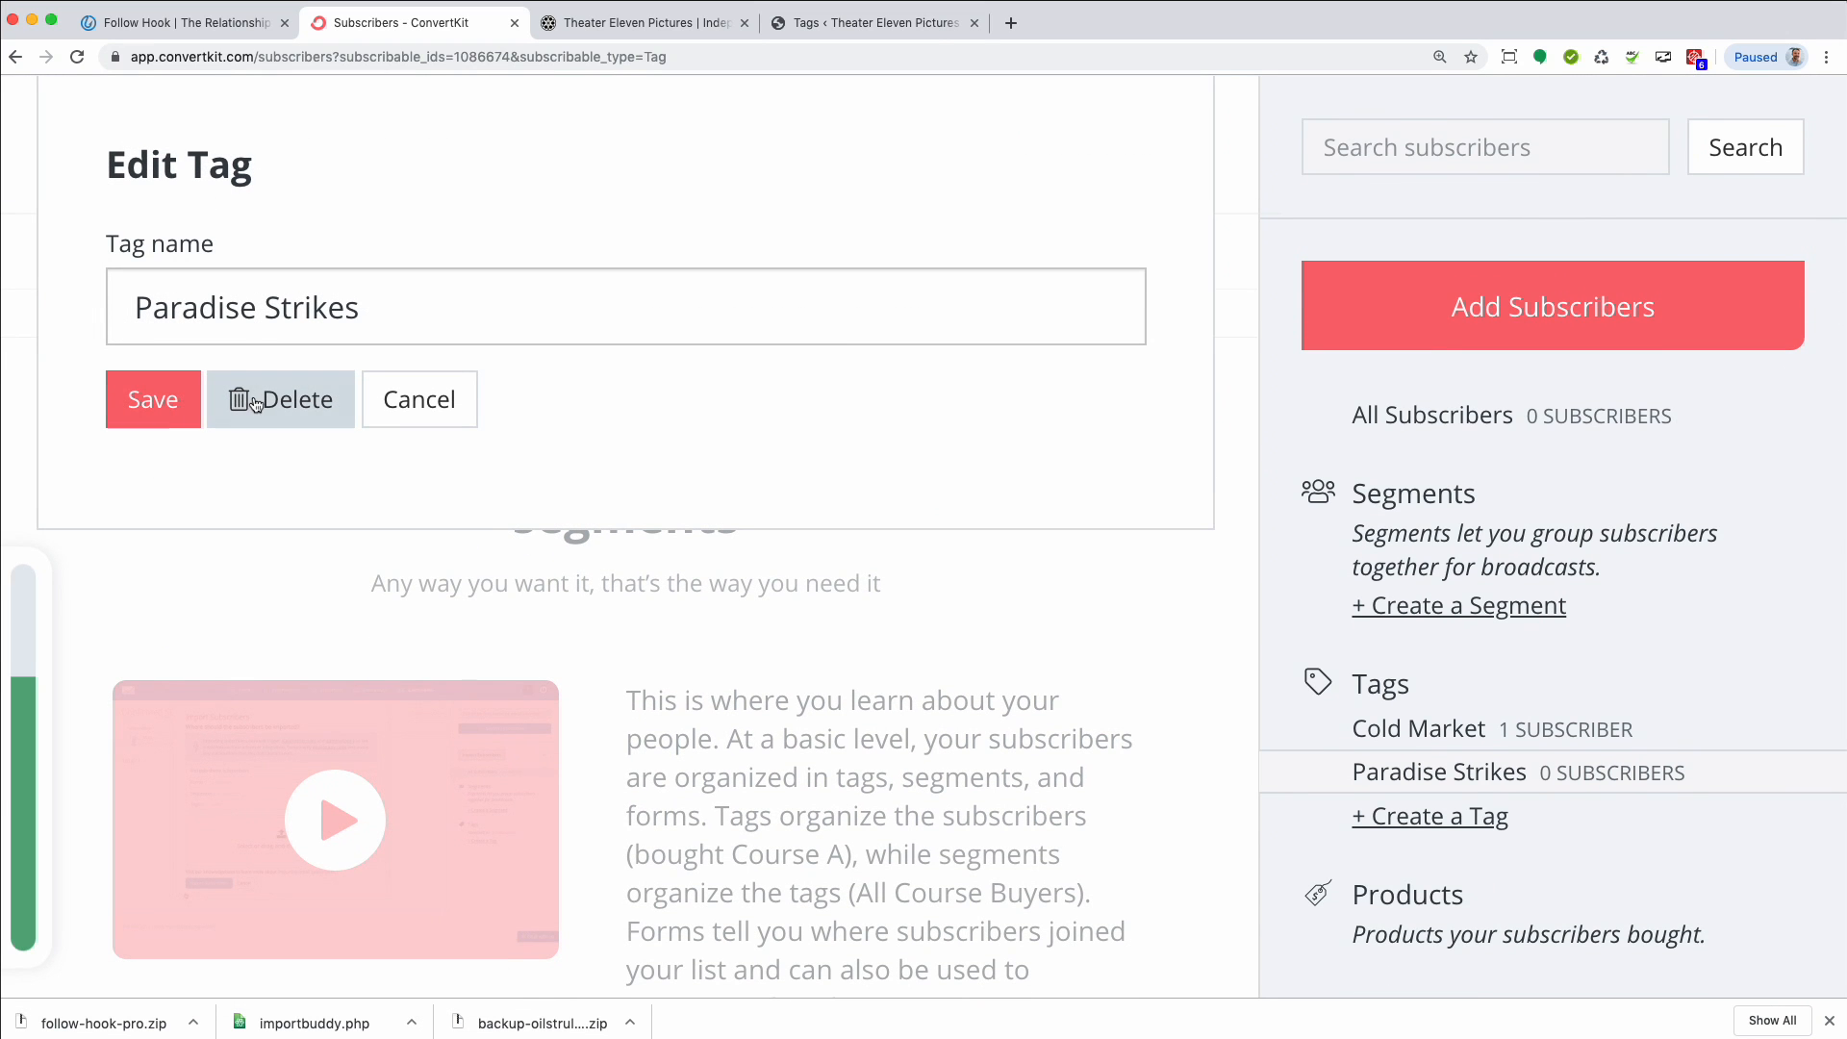
click(414, 399)
scroll(1334, 665, down, 1)
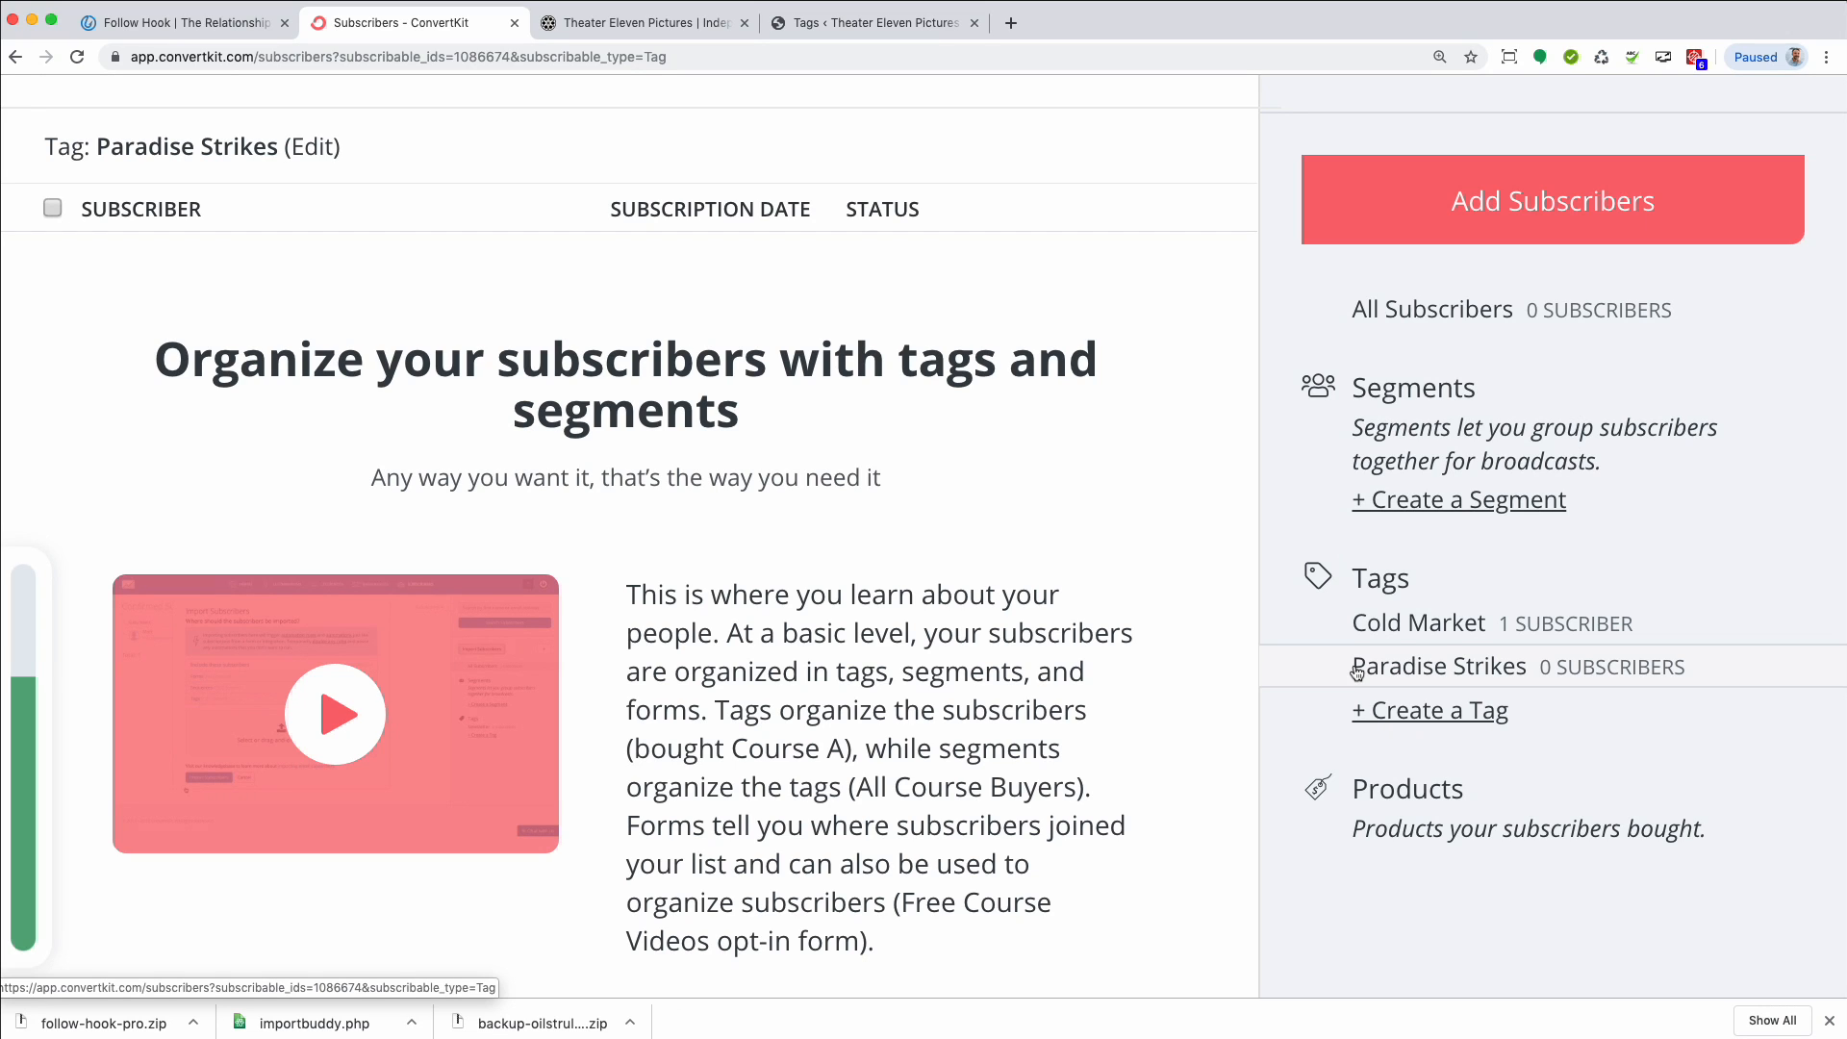
click(1357, 671)
scroll(1314, 644, down, 8)
scroll(1154, 481, up, 10)
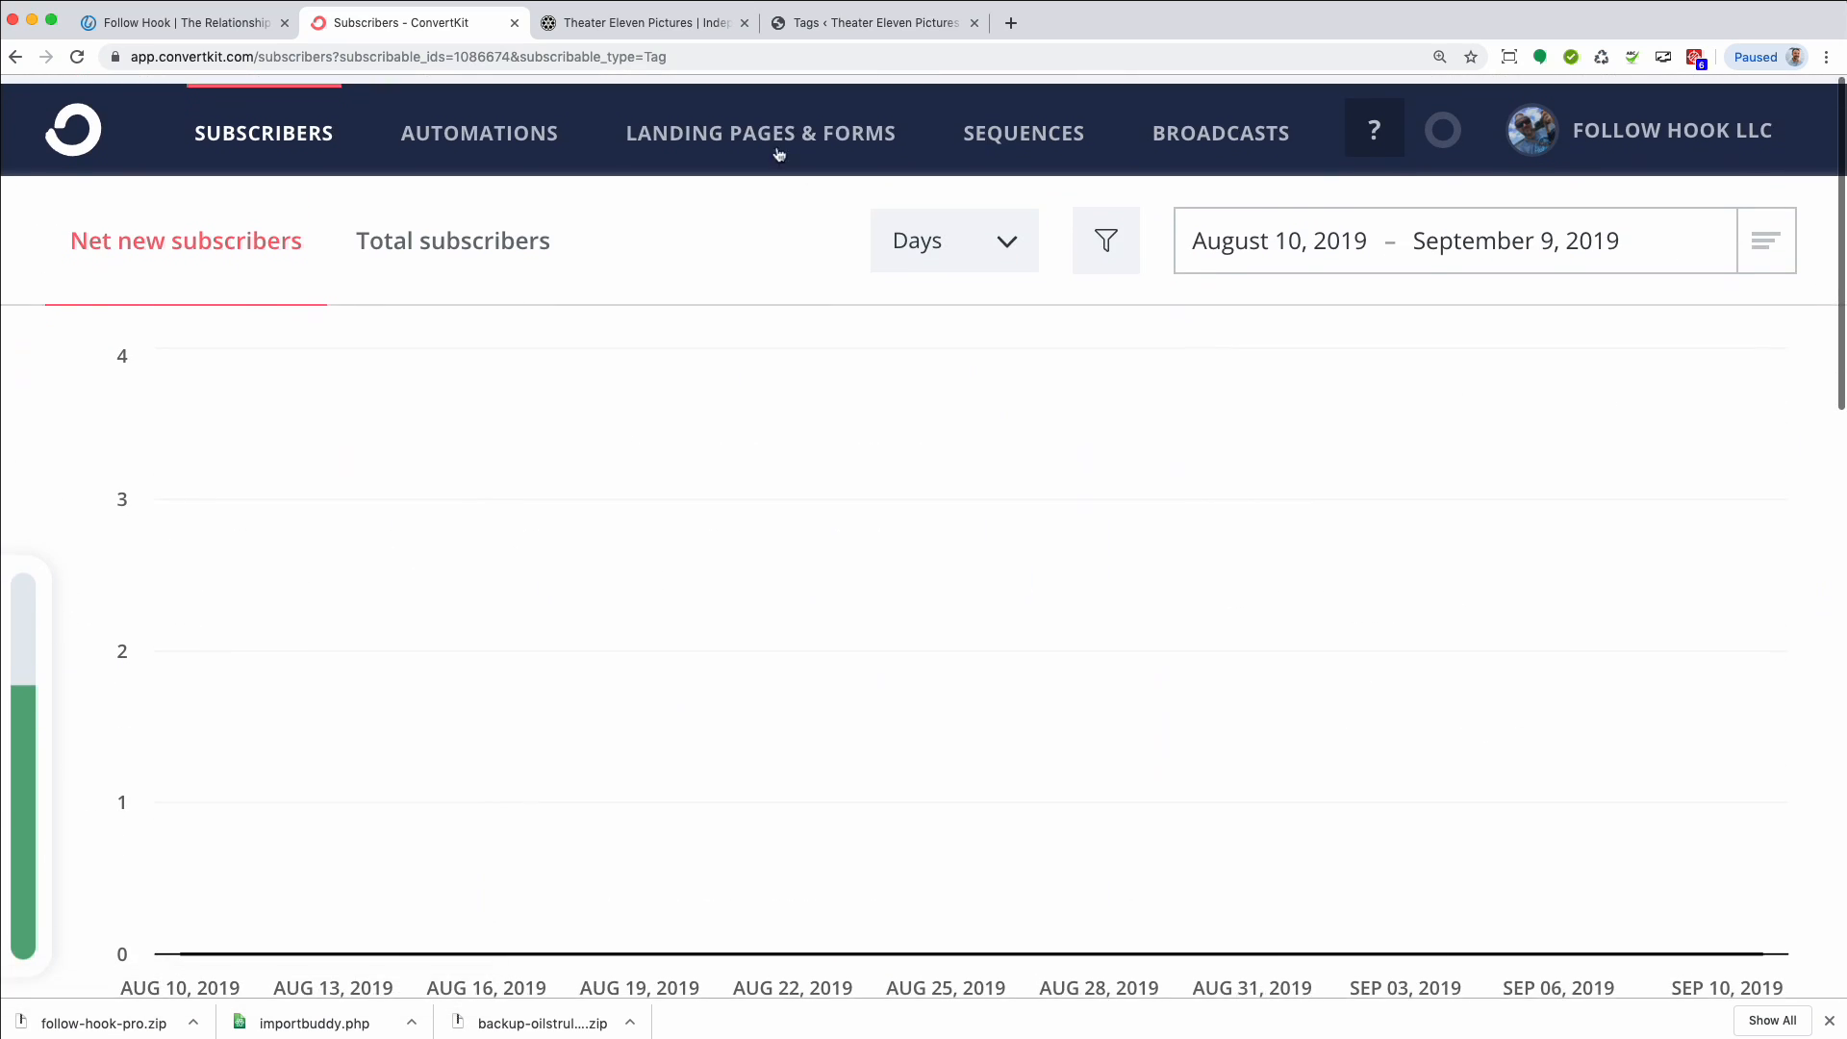
In Follow Hook's ConvertKit settings in WordPress, make the Paradise Strikes tag available and save the tag settings and sync options
click(812, 23)
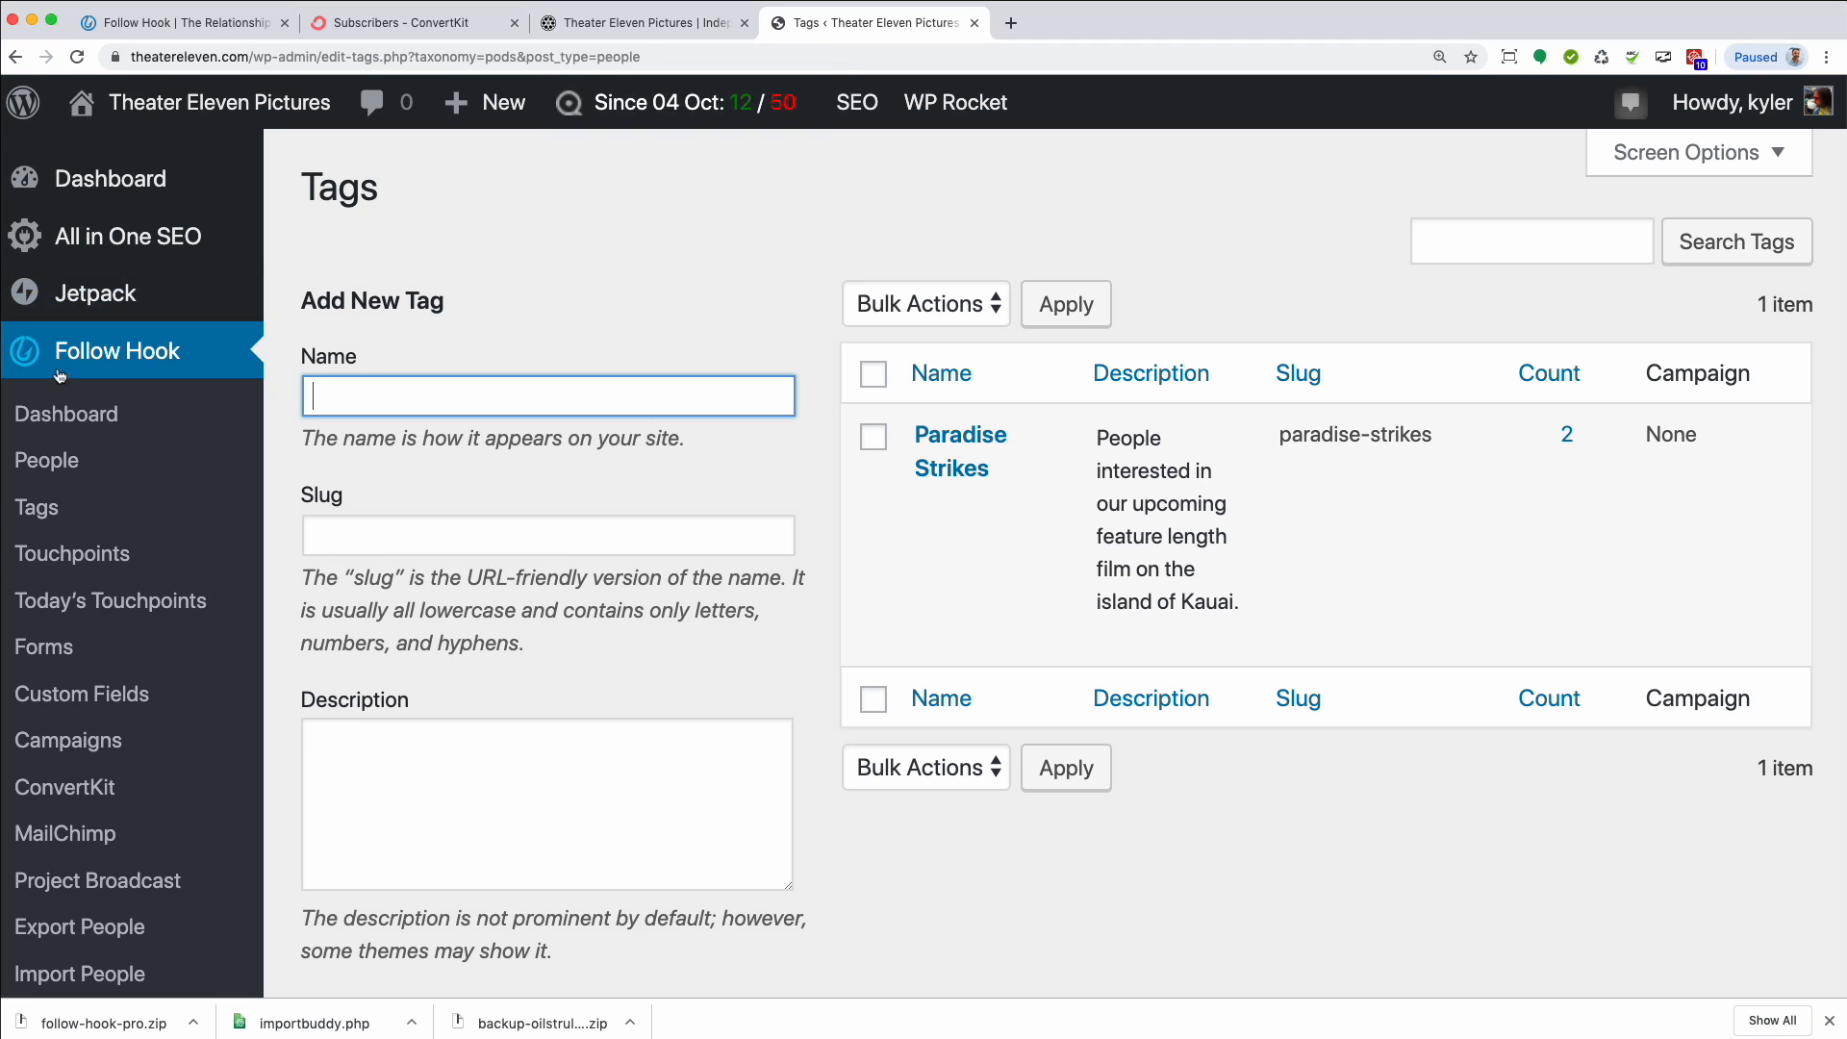
scroll(97, 539, down, 4)
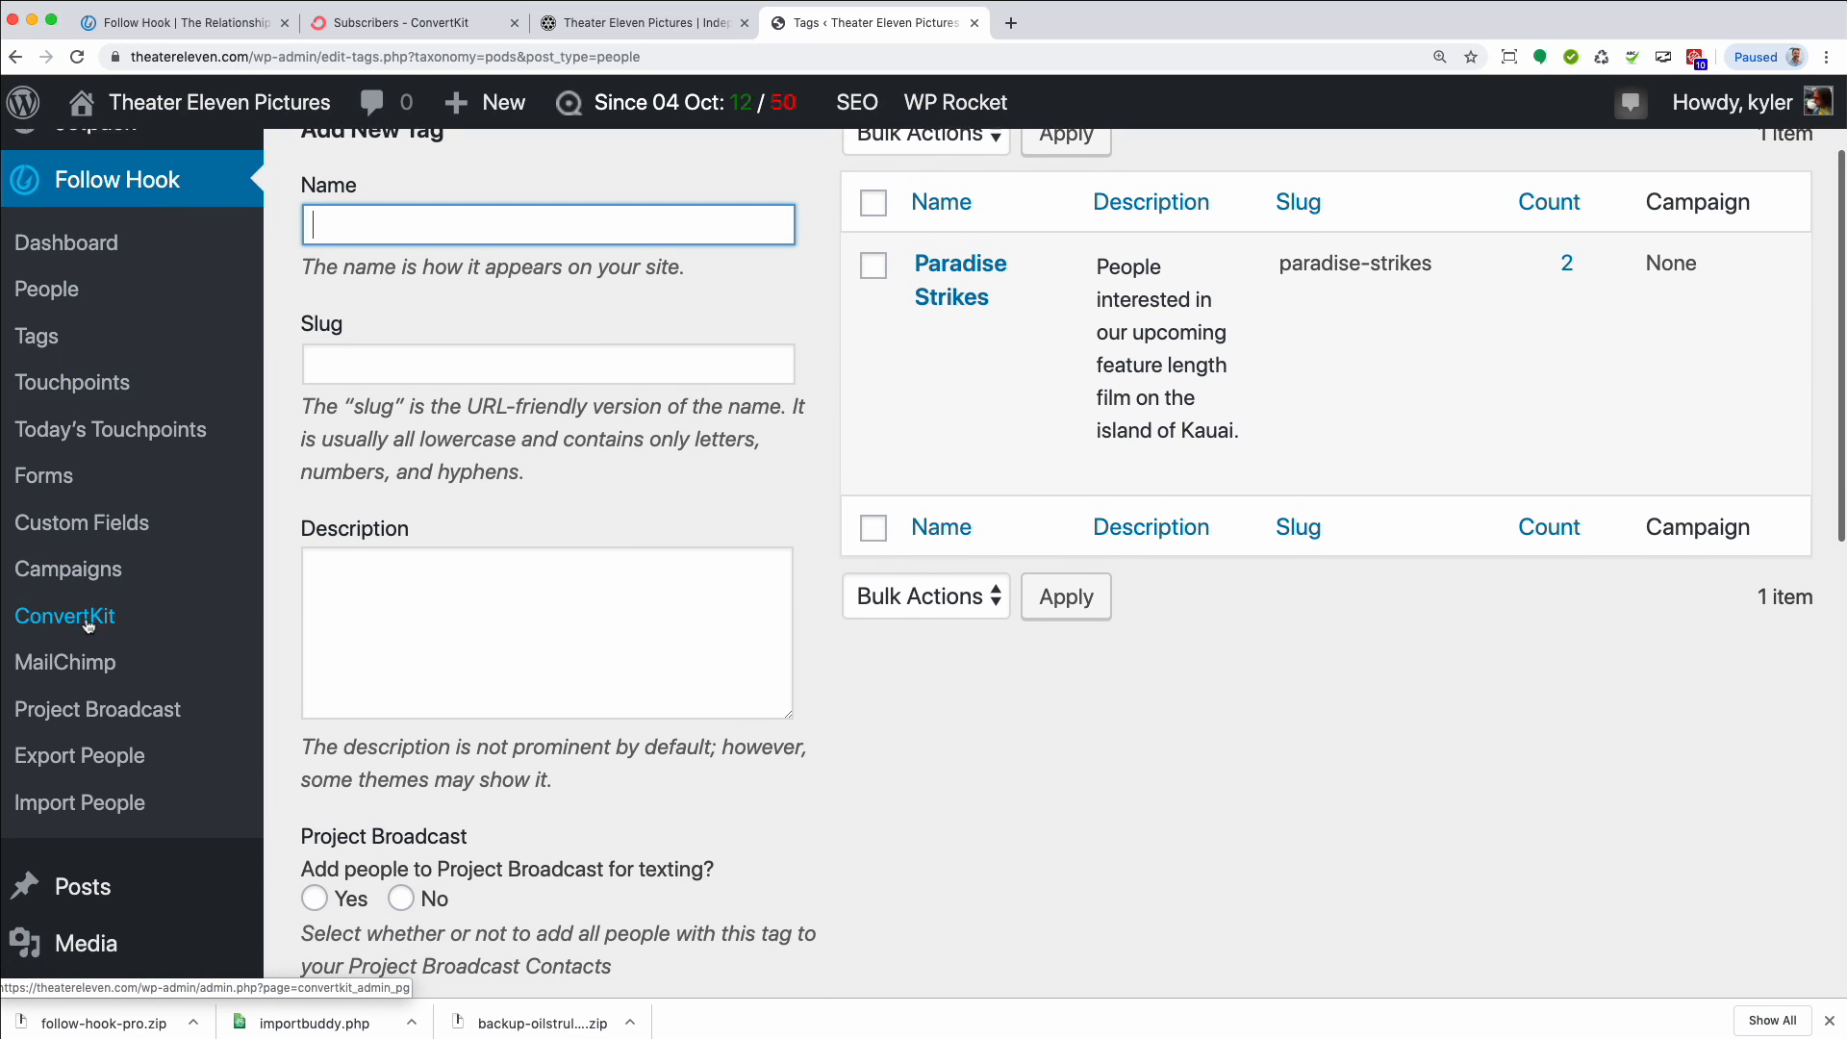
click(78, 612)
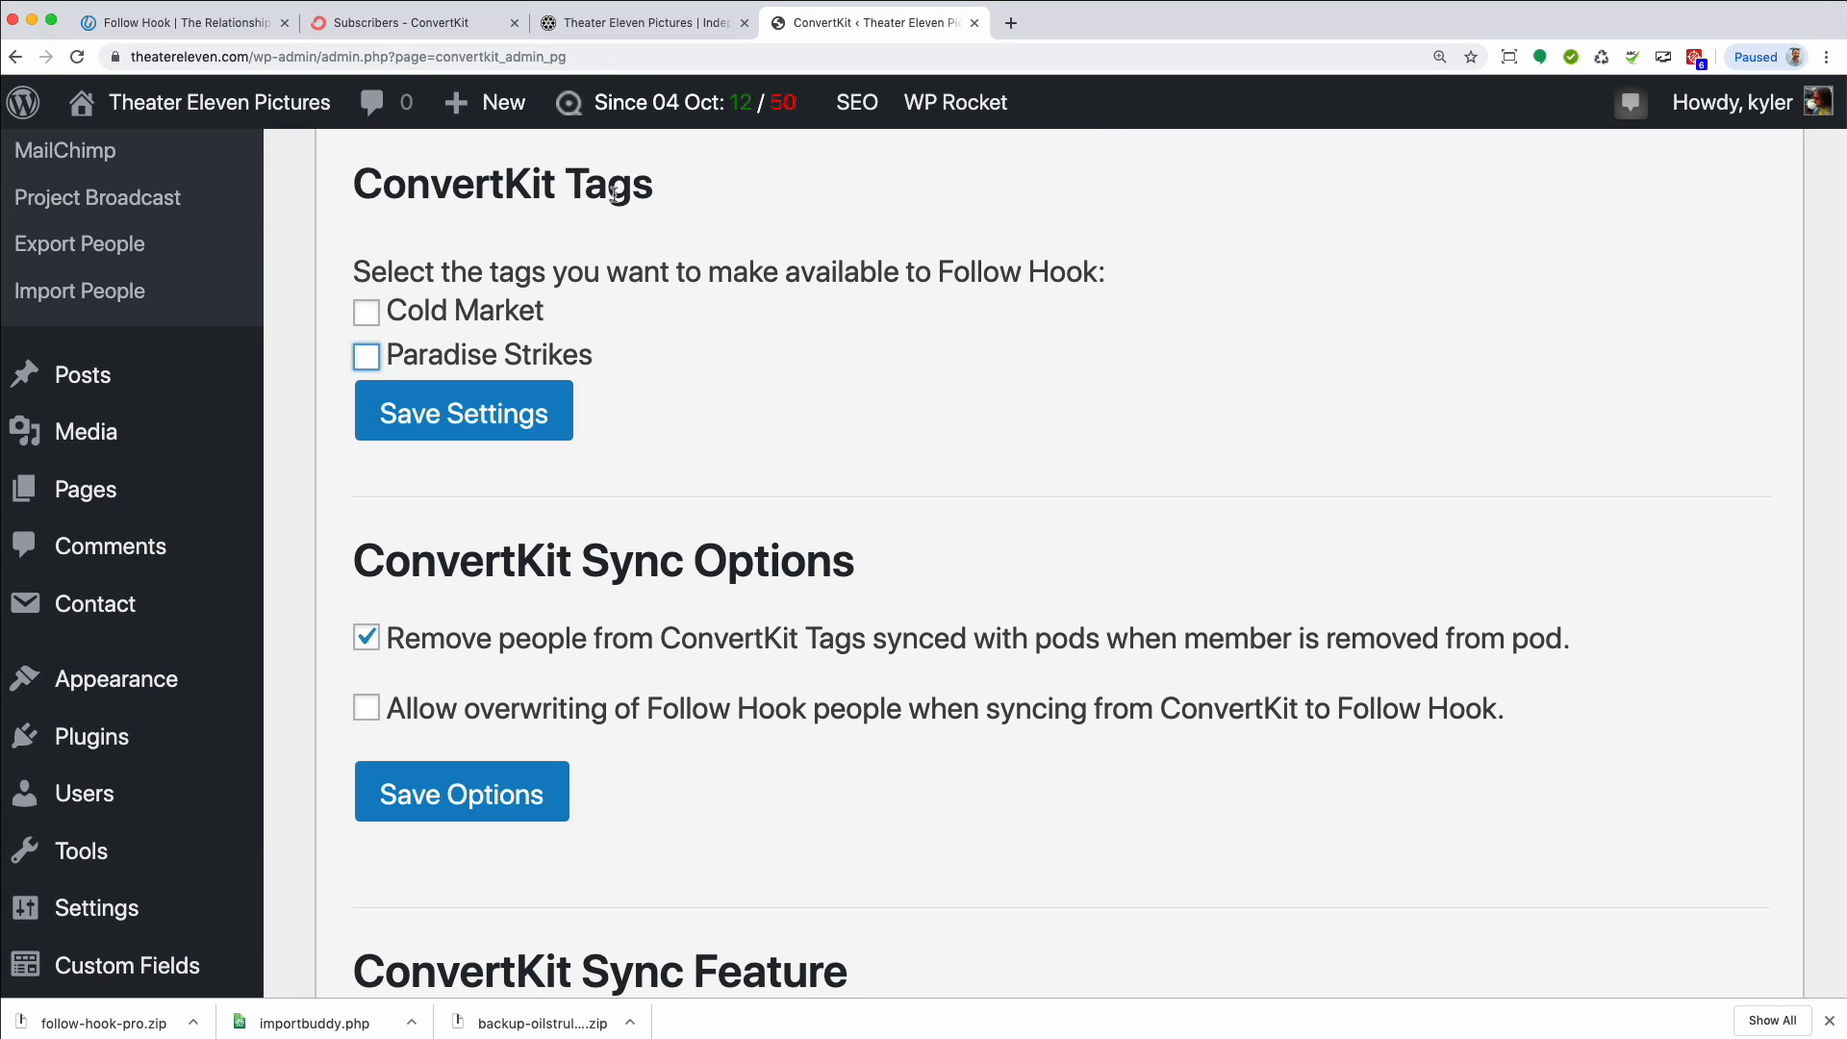
click(371, 365)
click(436, 423)
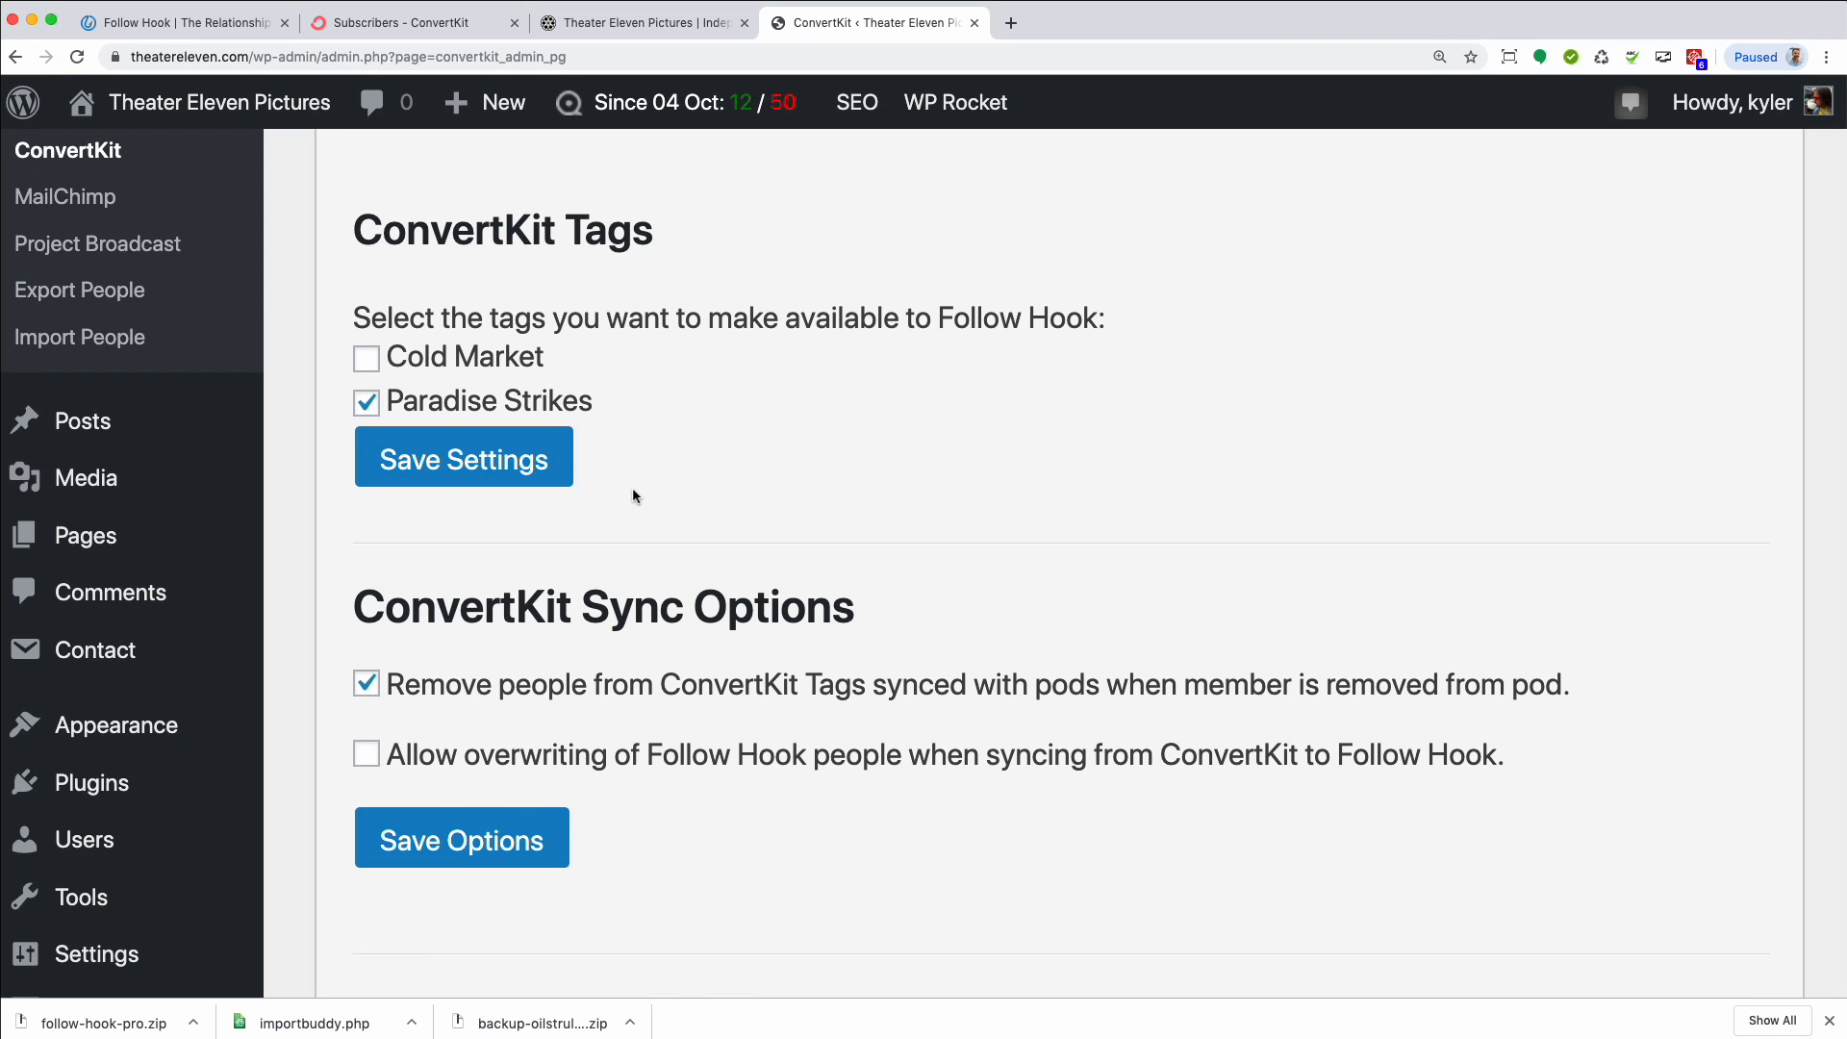
scroll(633, 488, down, 1)
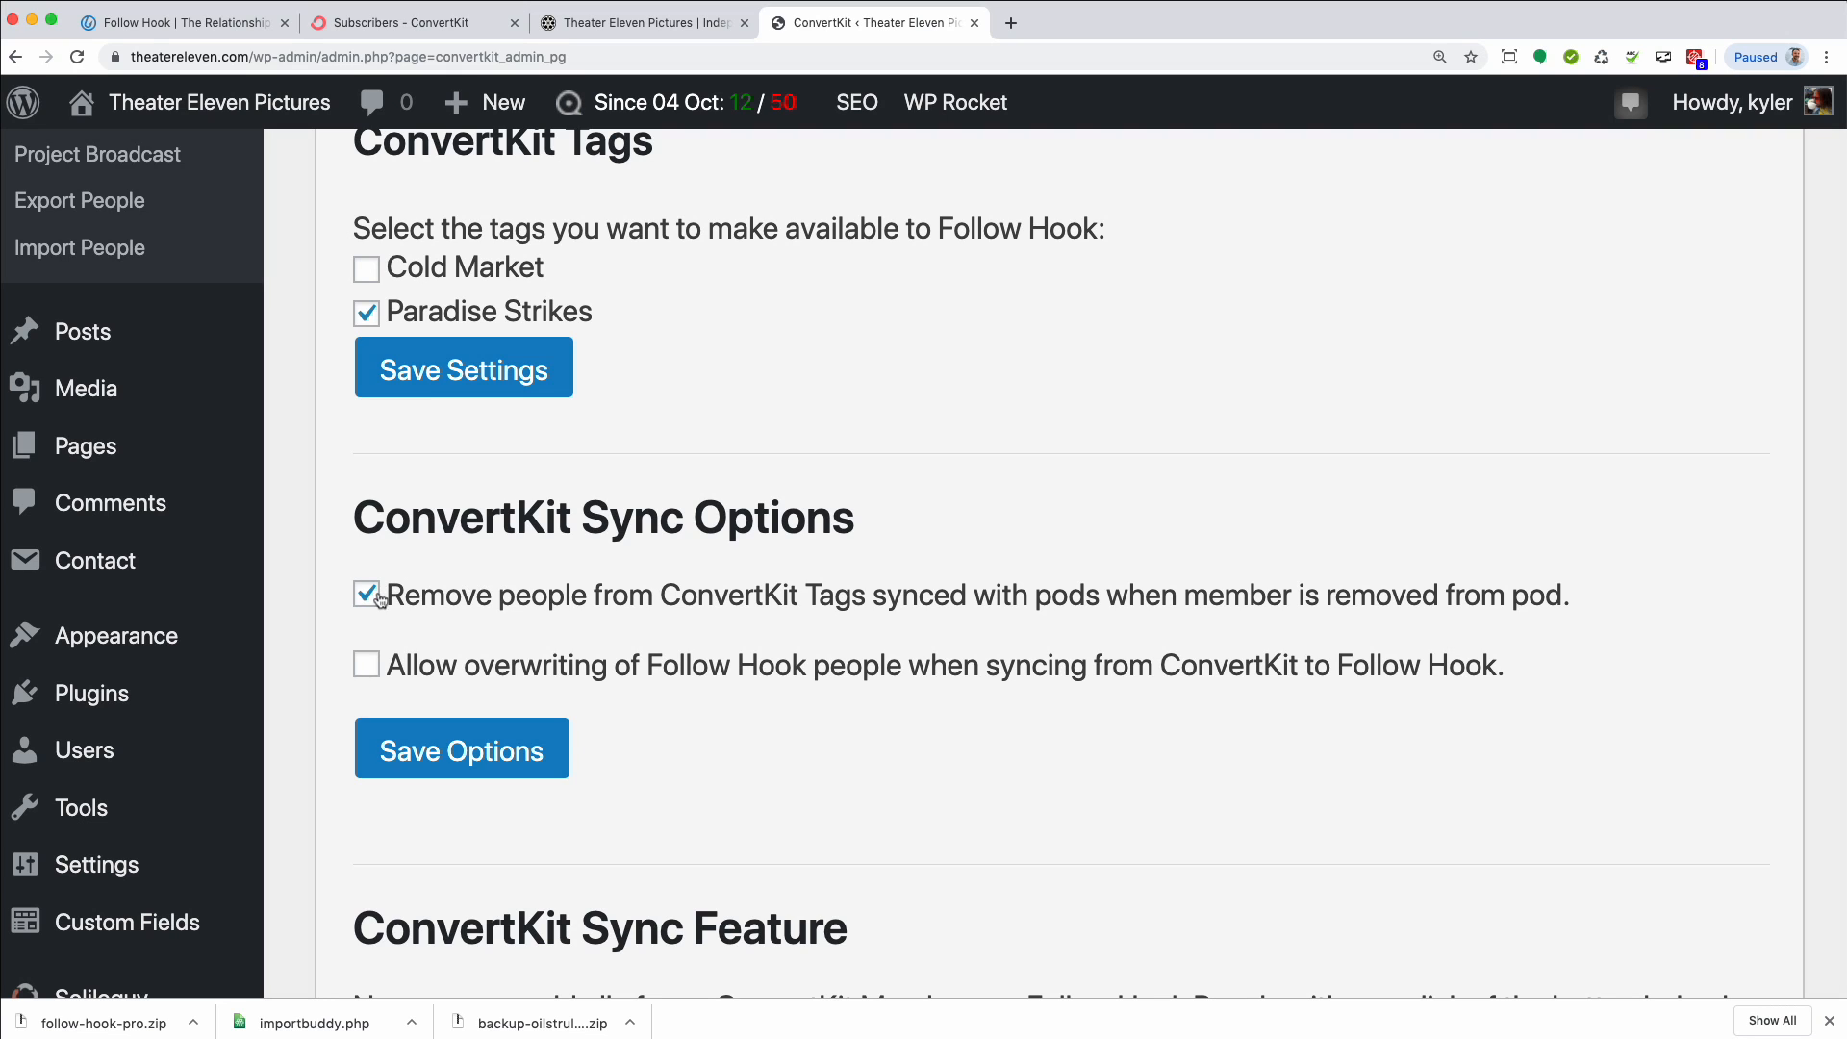
click(464, 751)
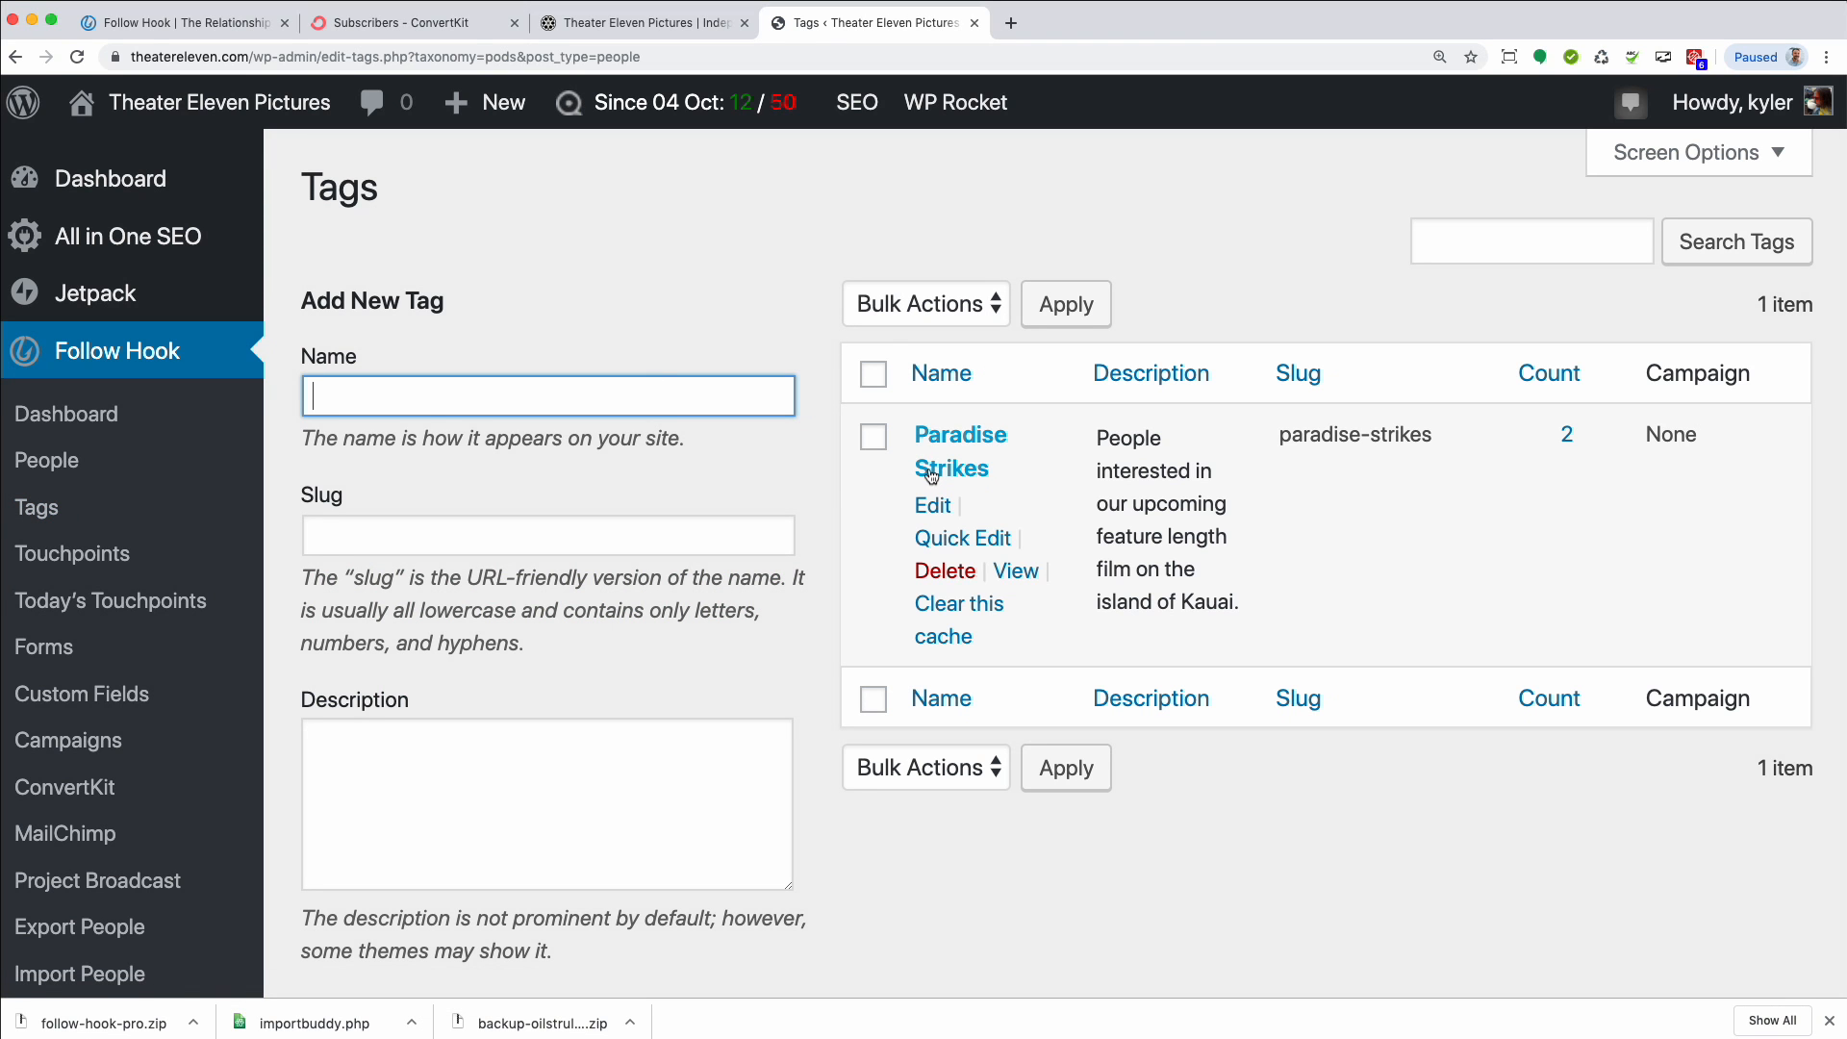
Switch to ConvertKit and check the Paradise Strikes entry in its tag list
click(332, 17)
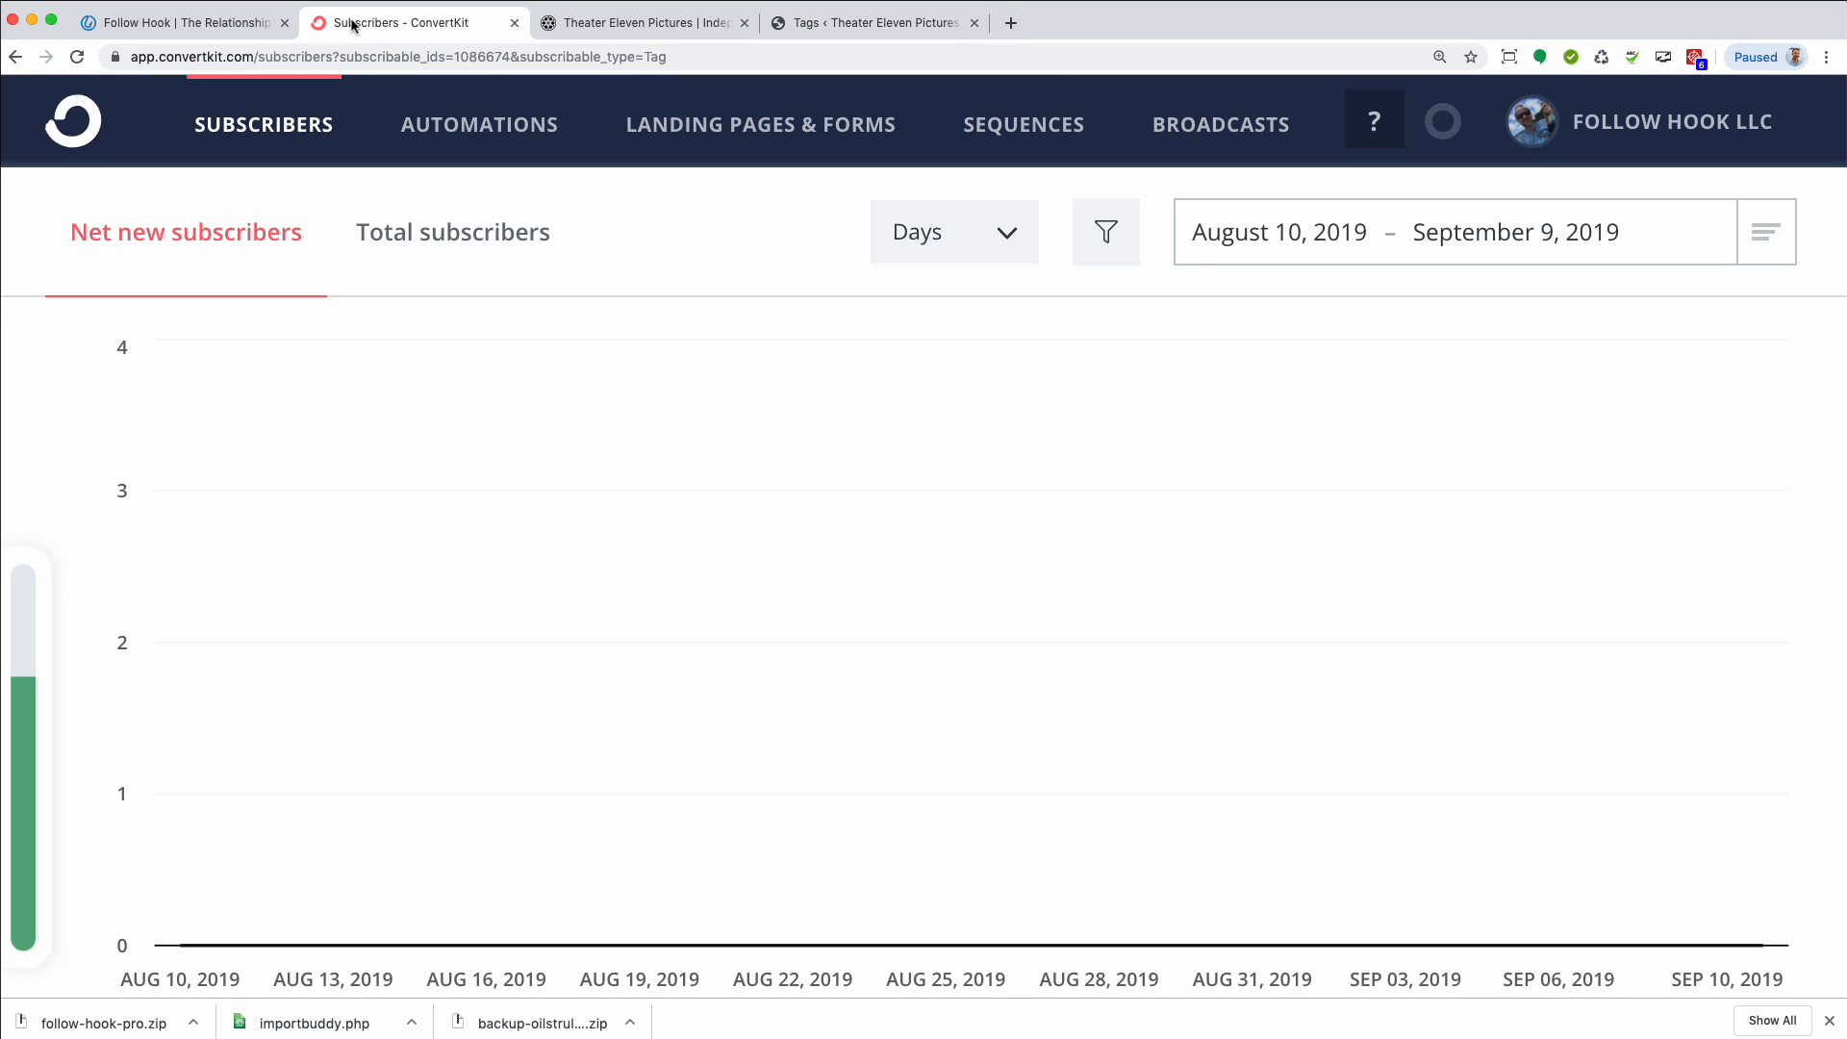
scroll(370, 177, down, 3)
scroll(370, 177, down, 10)
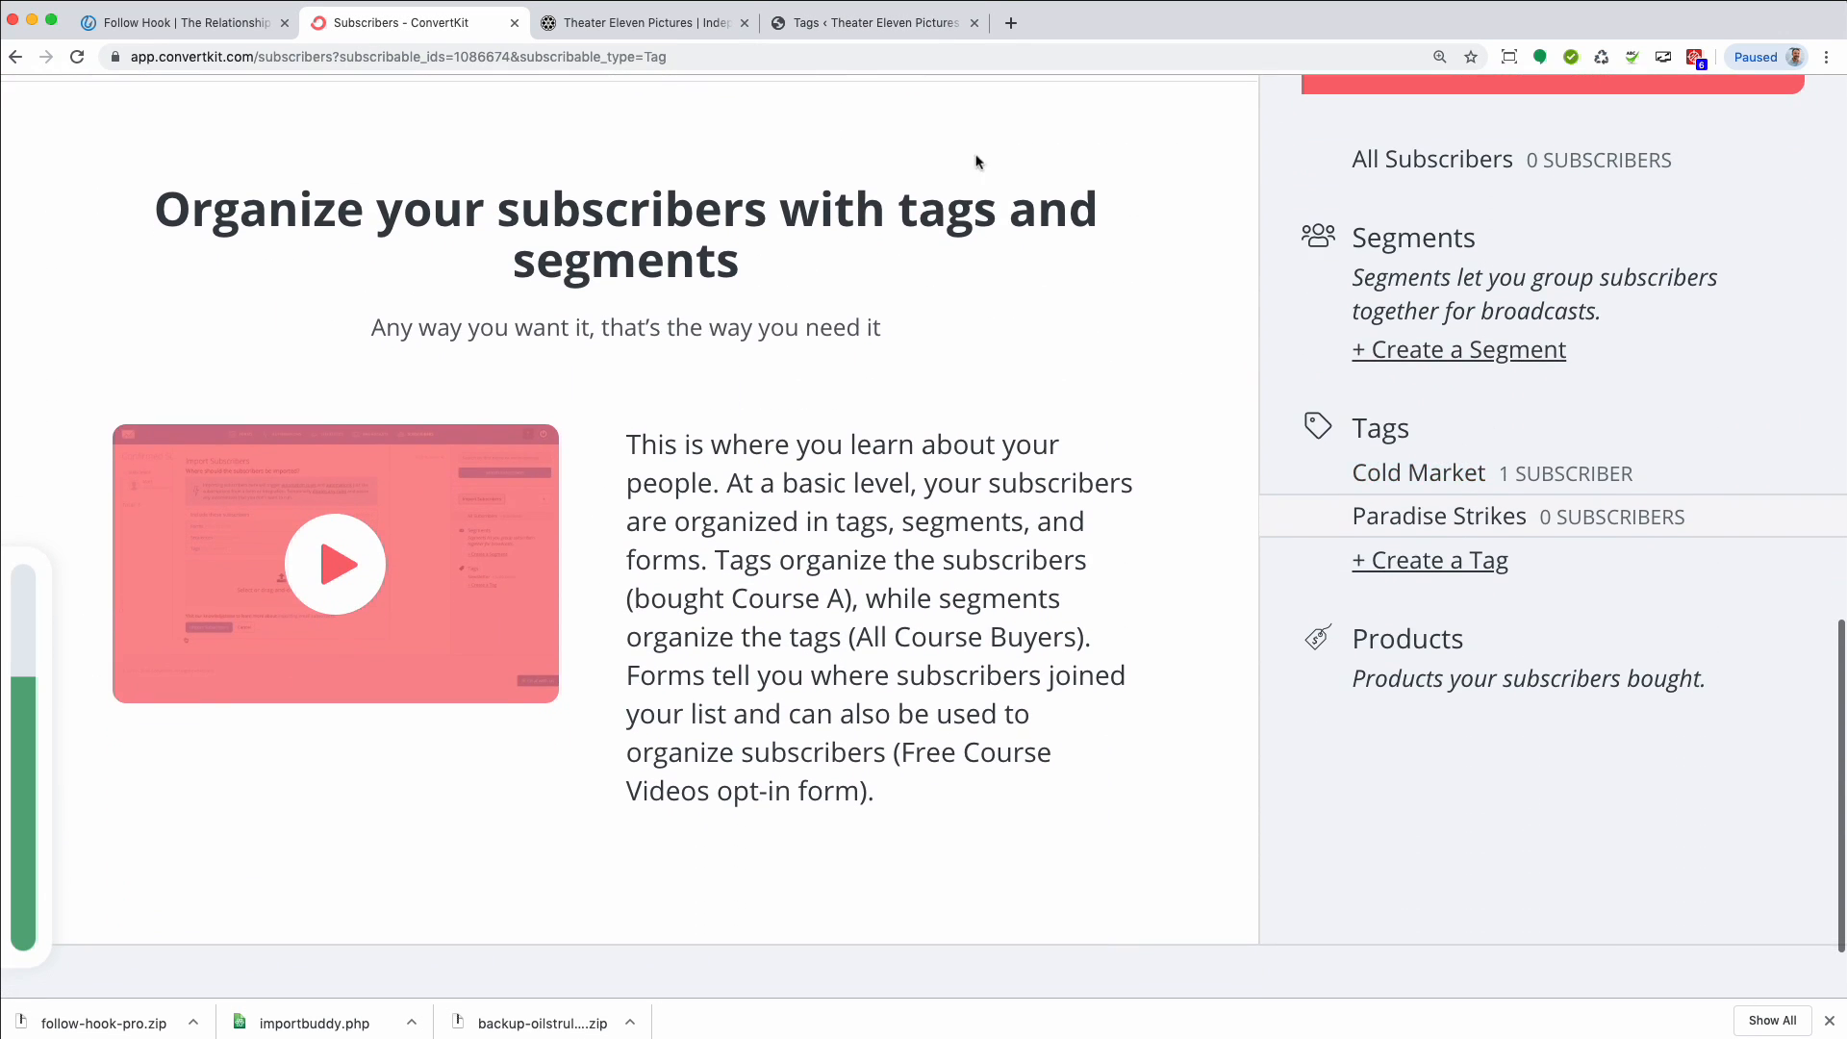
Edit Follow Hook's Paradise Strikes tag in WordPress to add its people to the ConvertKit tag Paradise Strikes, and update it
click(847, 25)
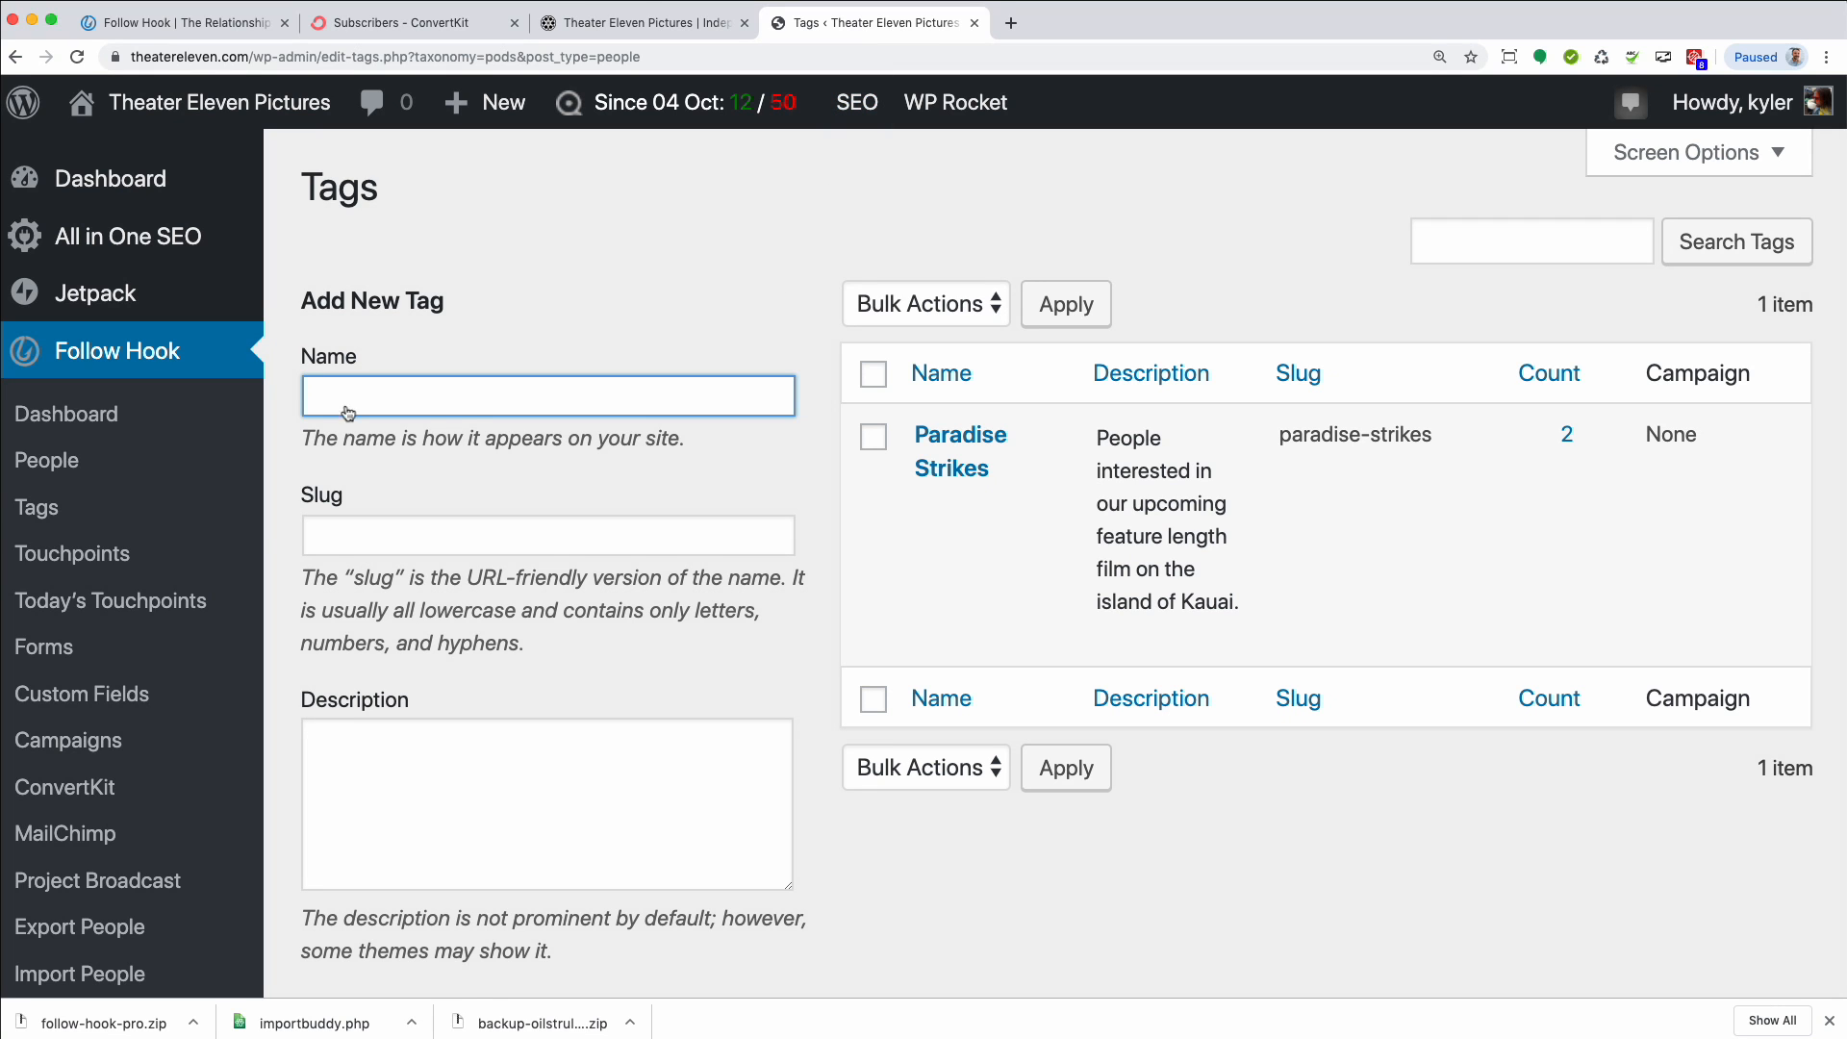
scroll(183, 506, down, 2)
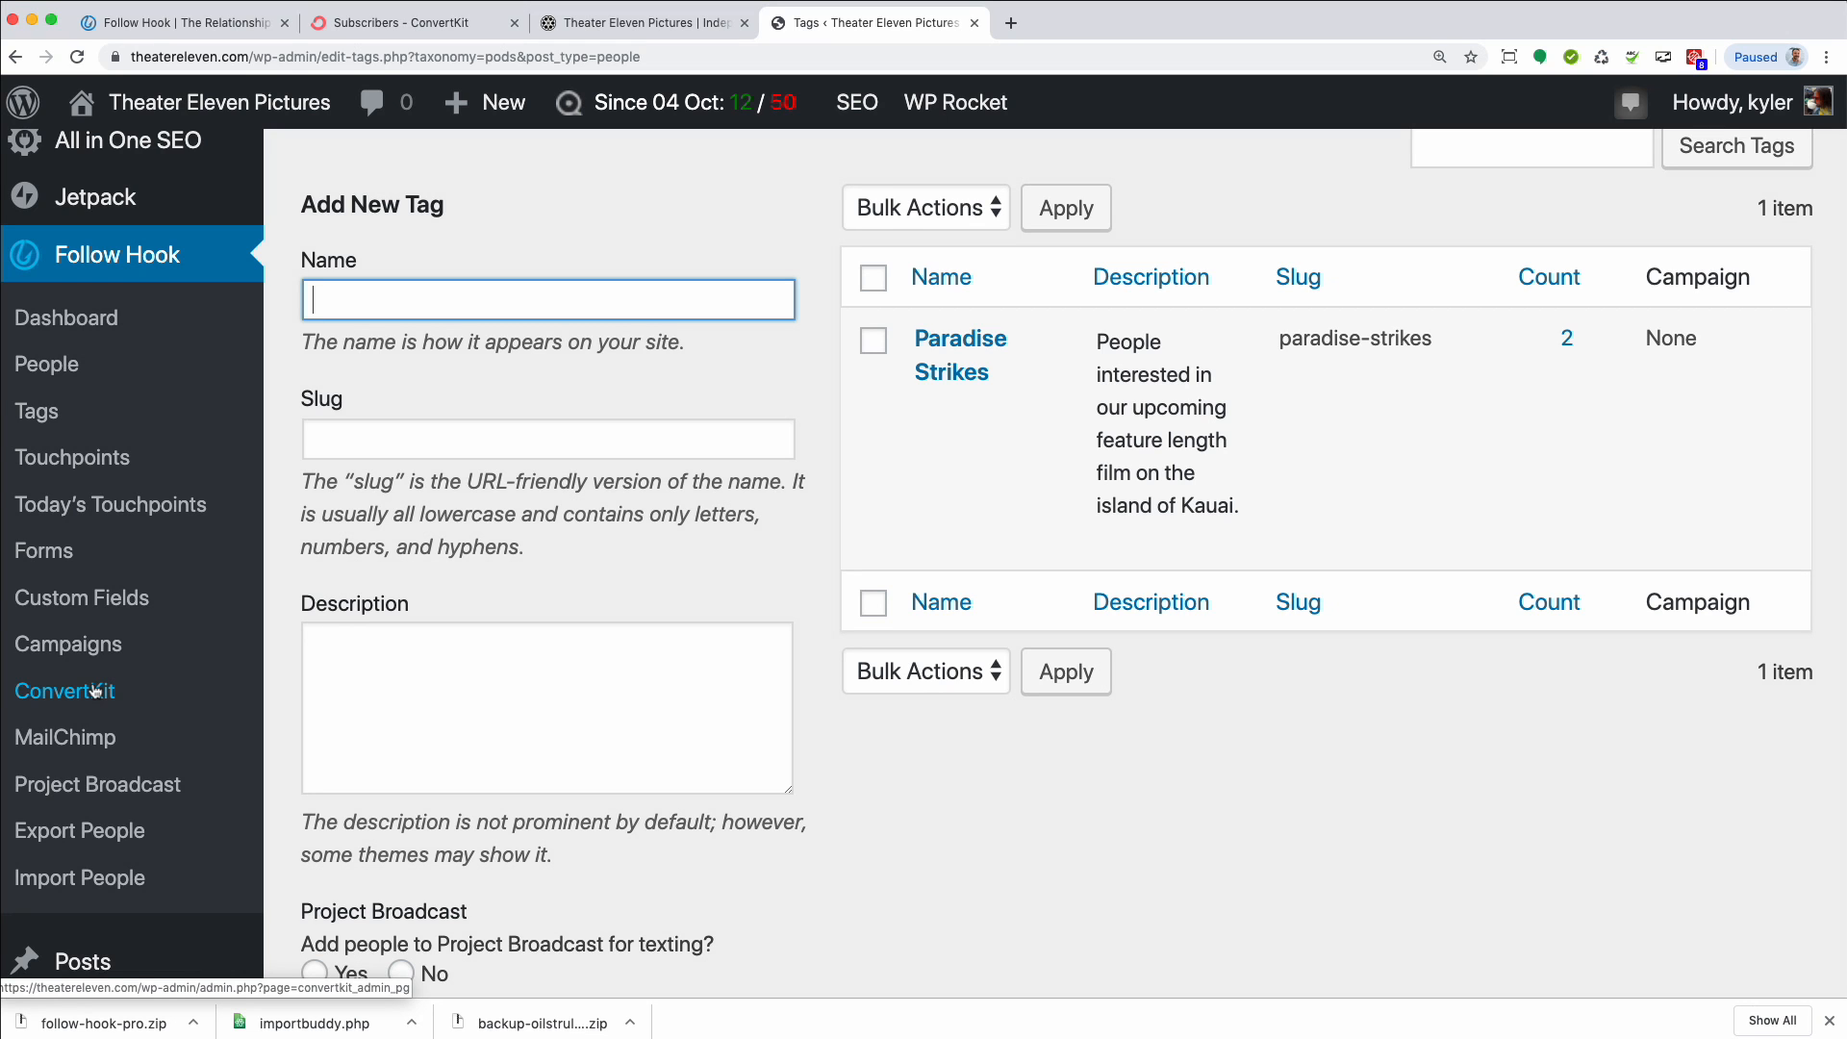
scroll(288, 539, up, 2)
click(931, 508)
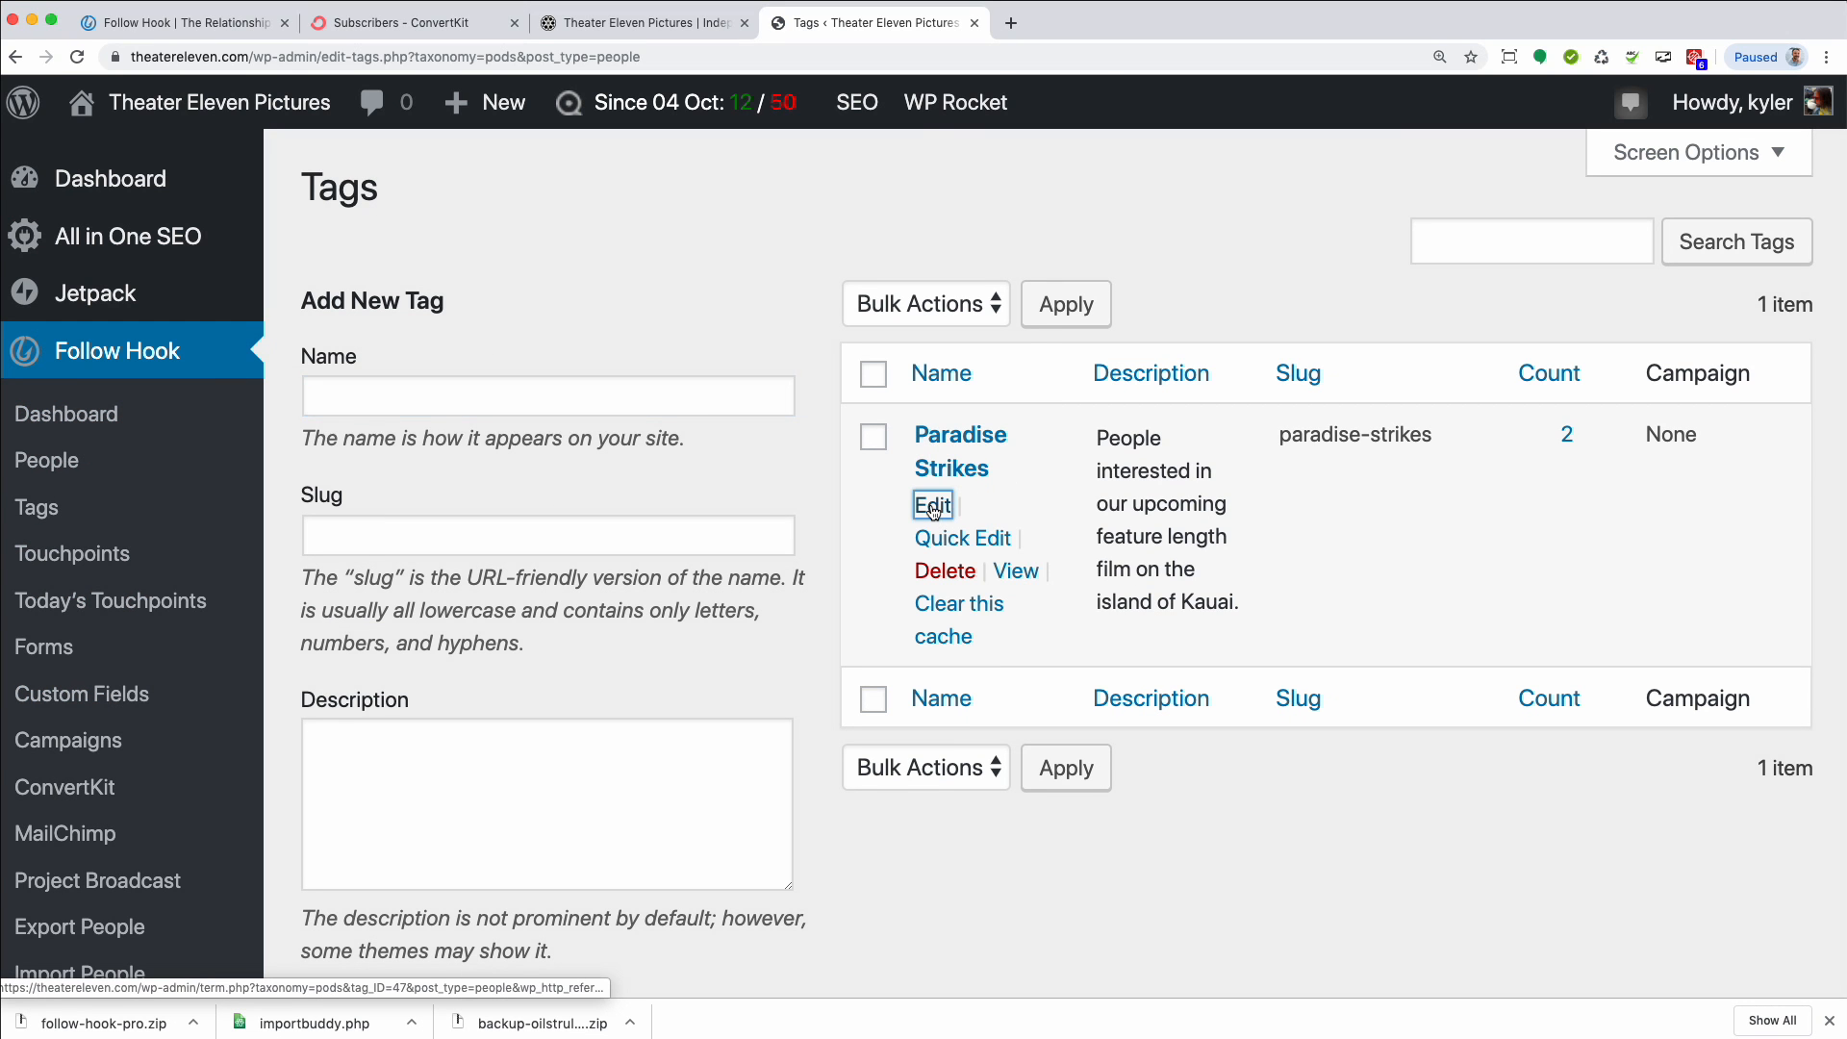
scroll(527, 232, down, 10)
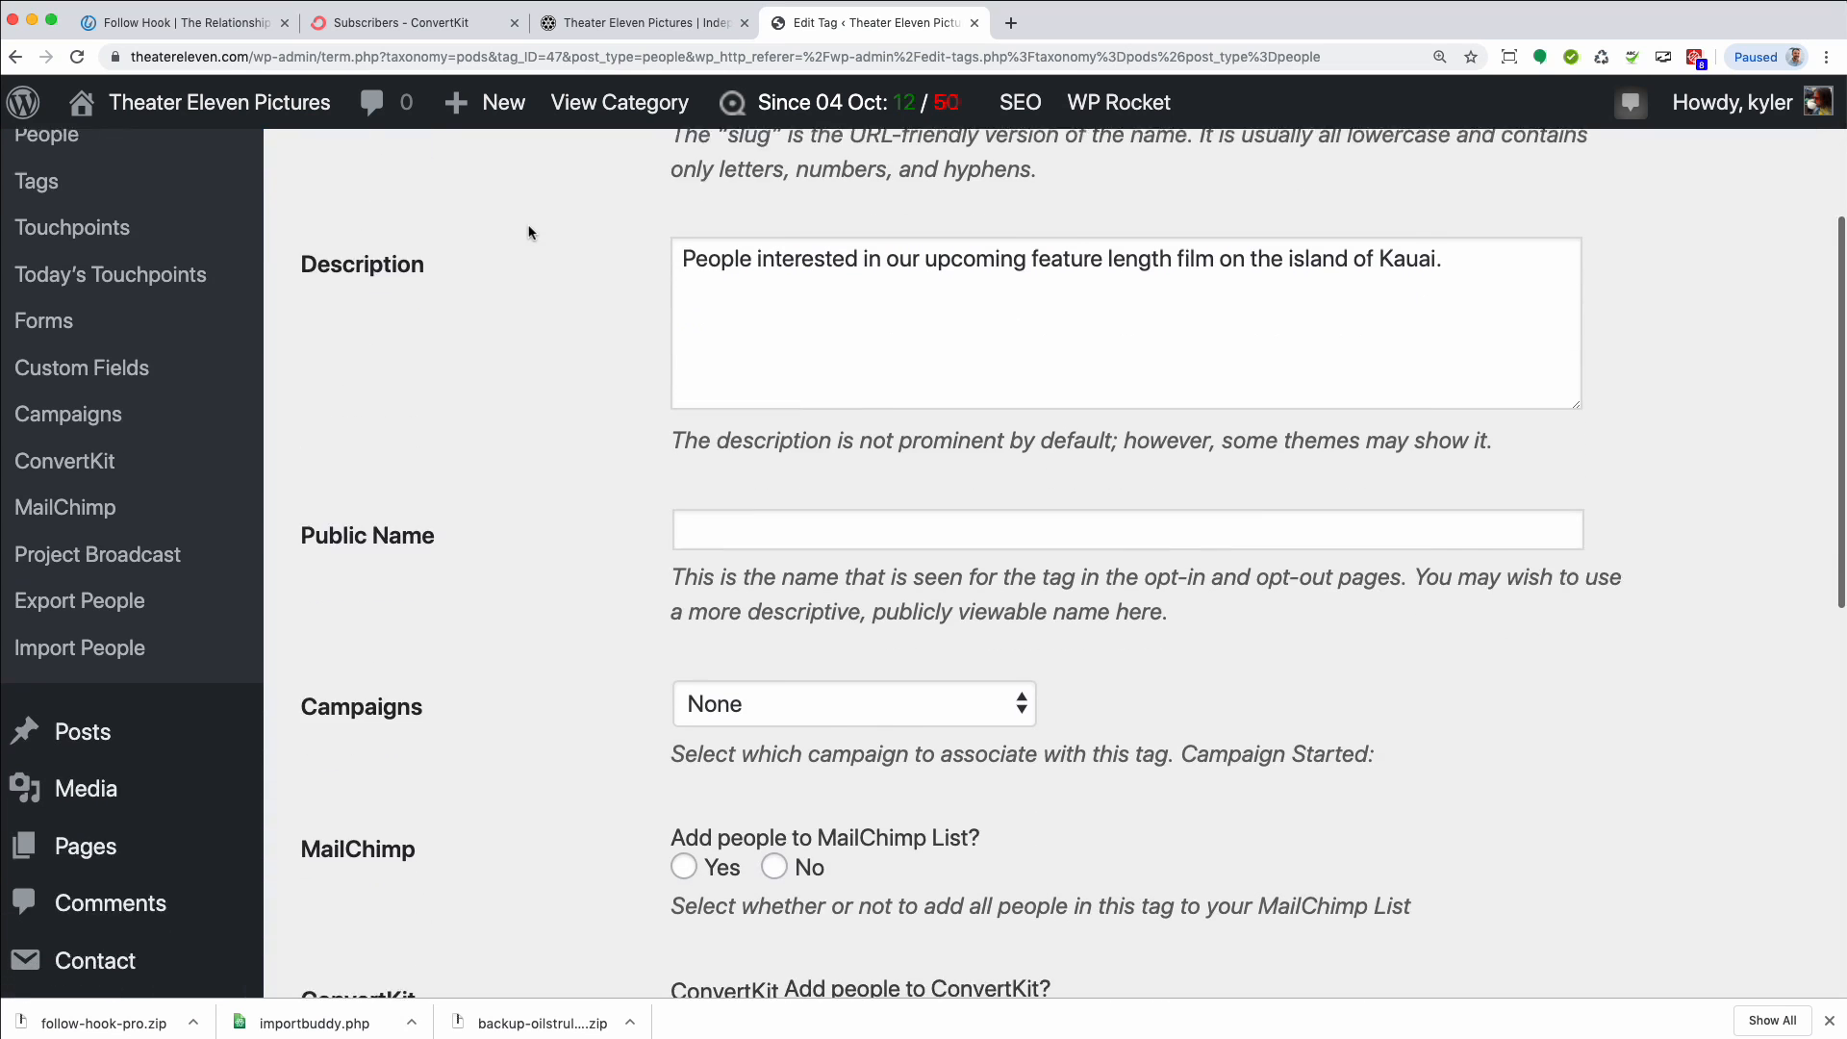
scroll(532, 231, down, 2)
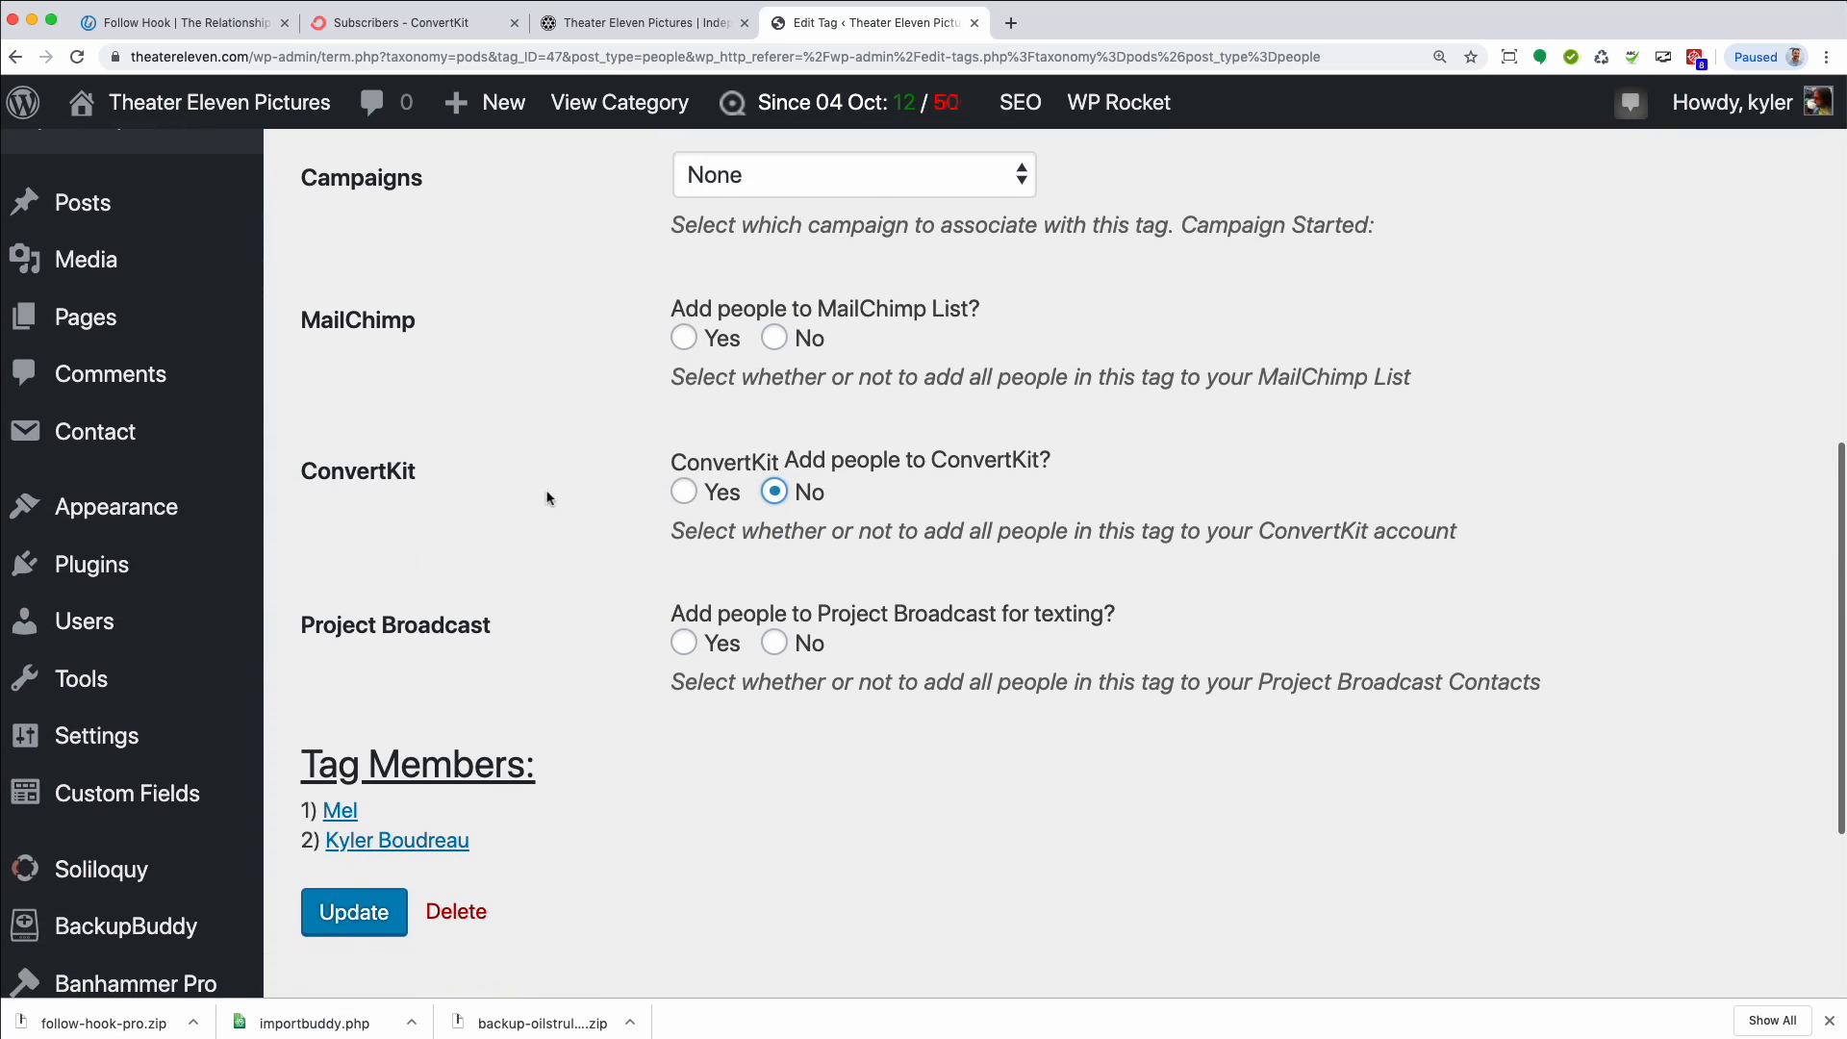
click(684, 494)
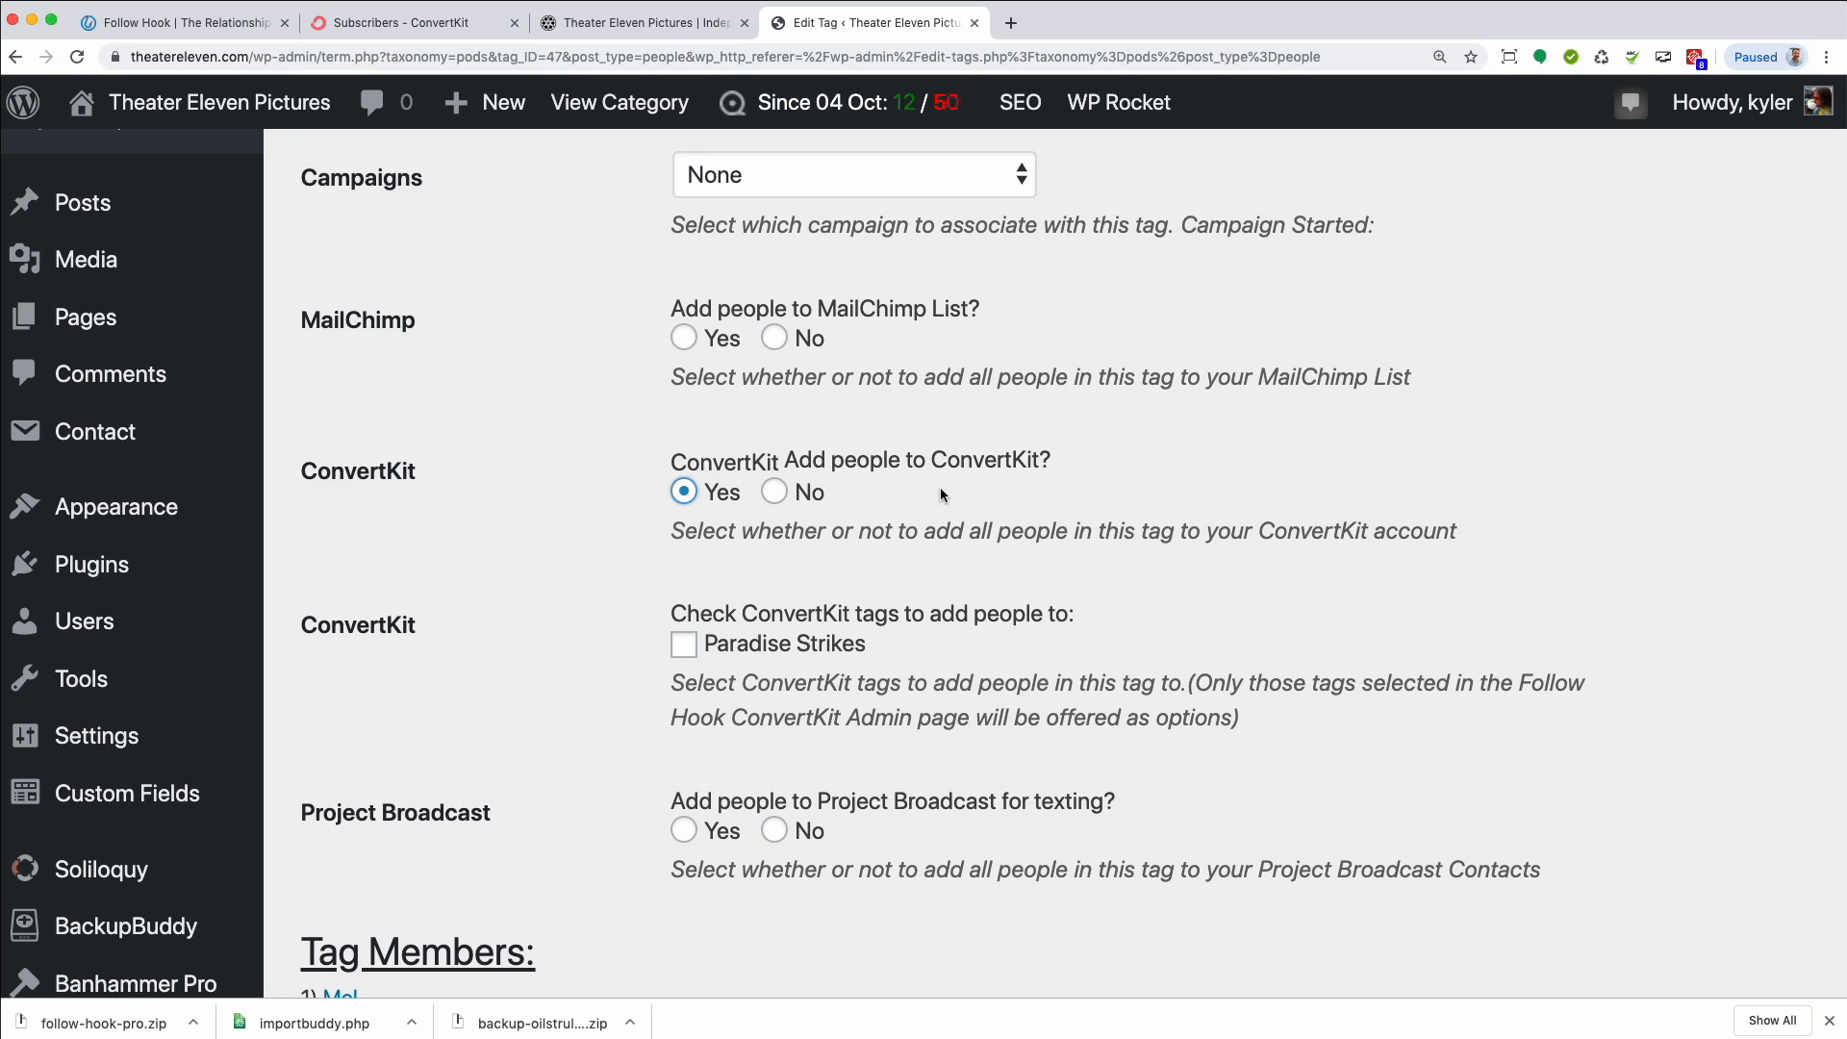
scroll(941, 493, down, 4)
click(685, 439)
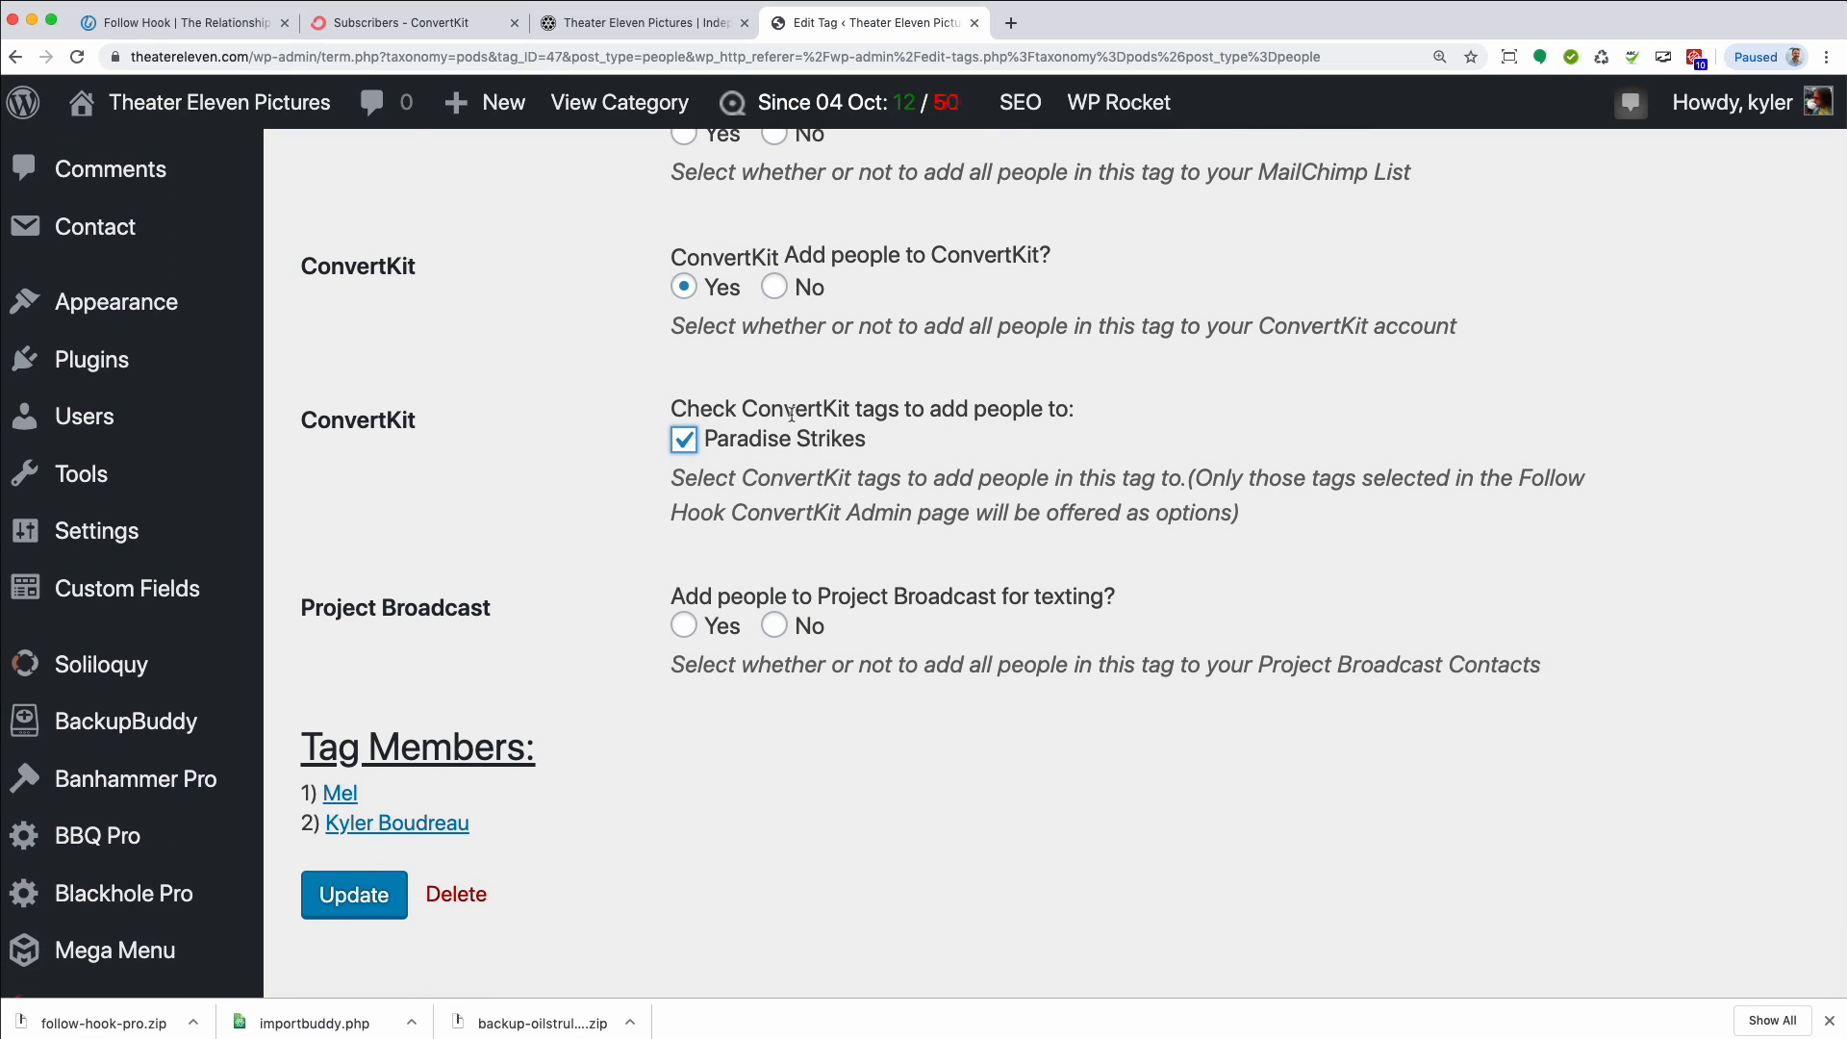
click(370, 904)
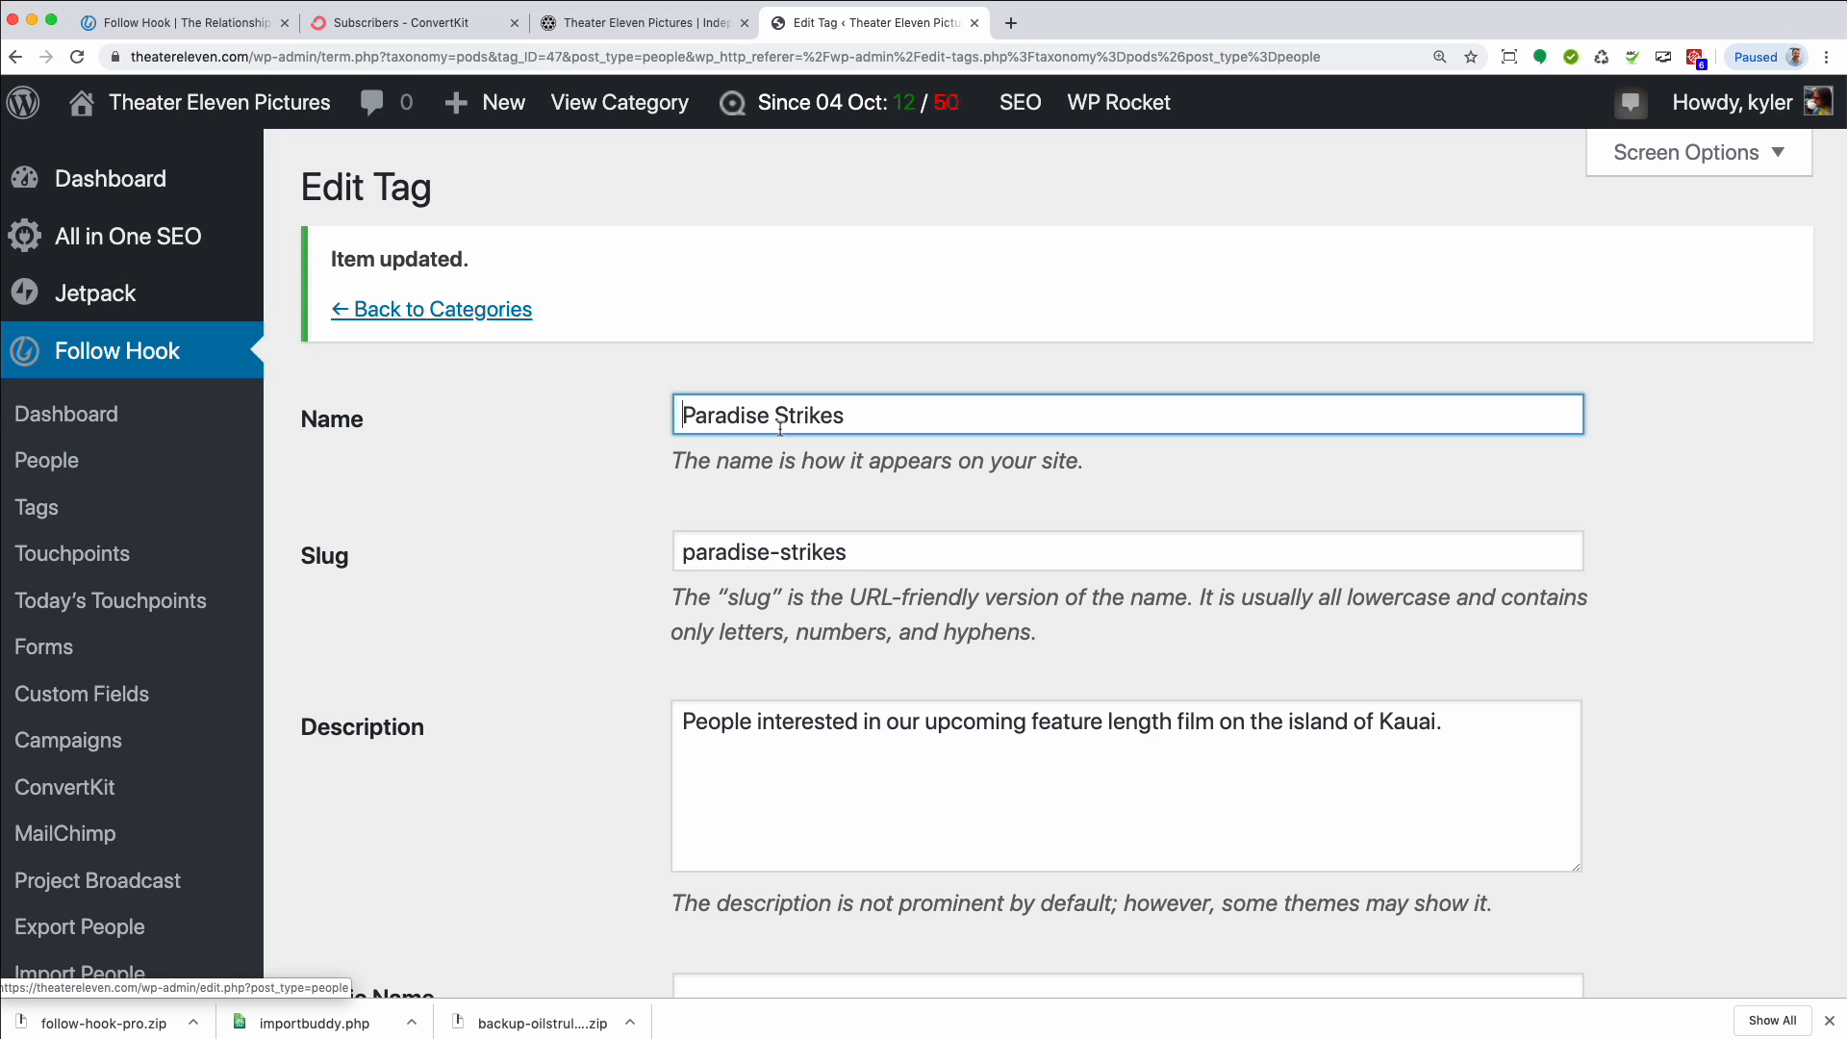
Switch to ConvertKit, look through the subscribers page of the Paradise Strikes tag and view the list of sequences
click(404, 23)
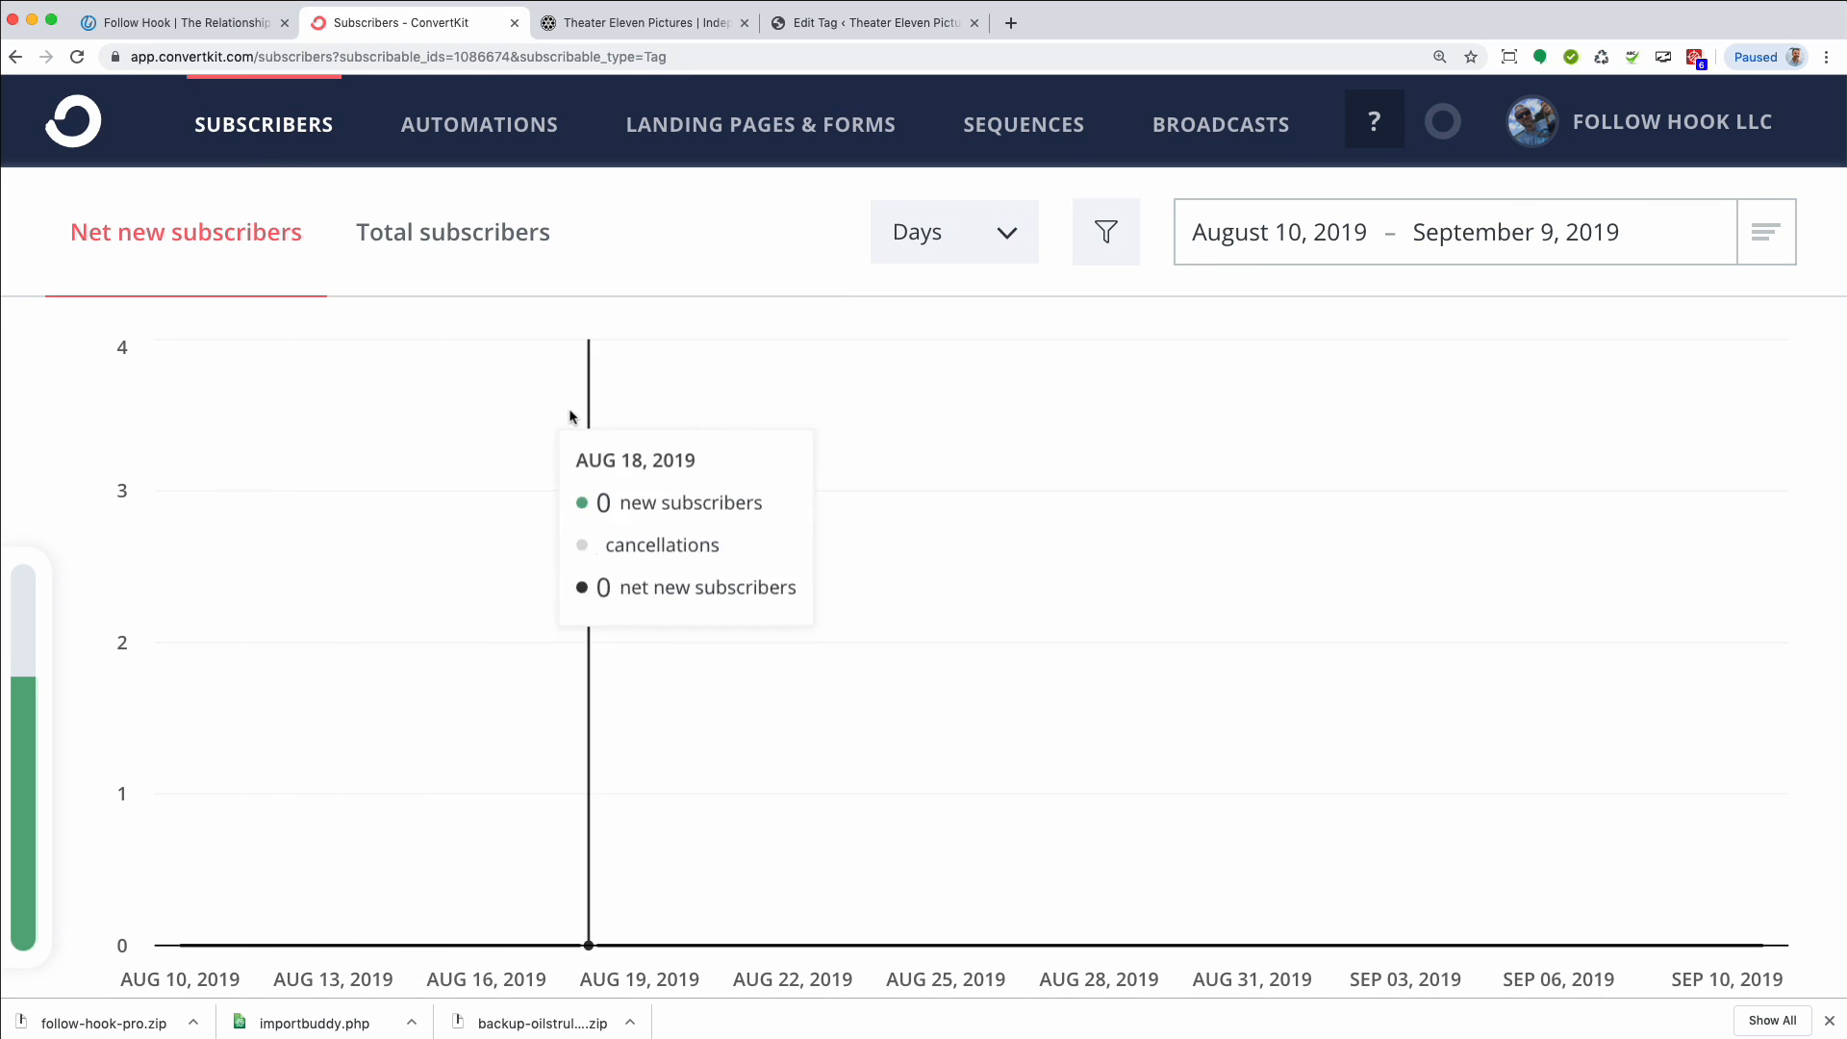
scroll(565, 416, down, 5)
scroll(566, 416, down, 1)
scroll(356, 461, up, 6)
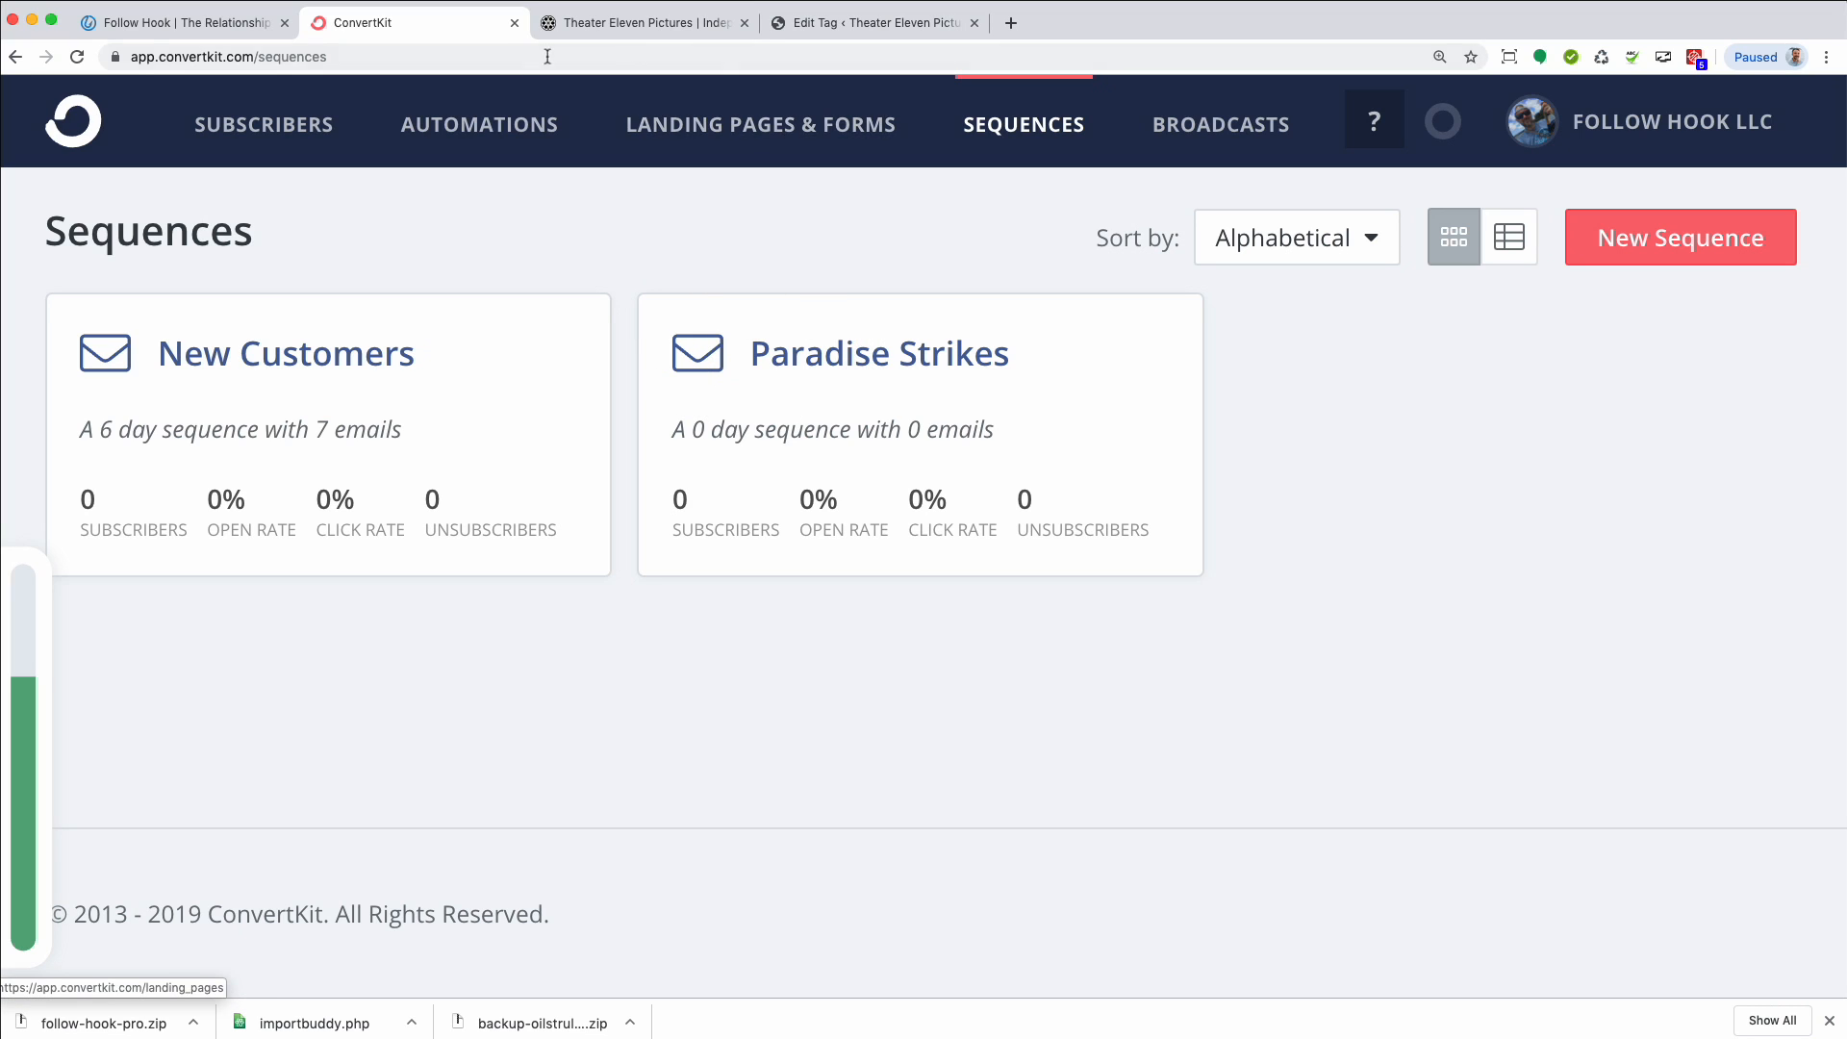
Start a new automation rule in ConvertKit that triggers when the tag Paradise Strikes is added
click(480, 137)
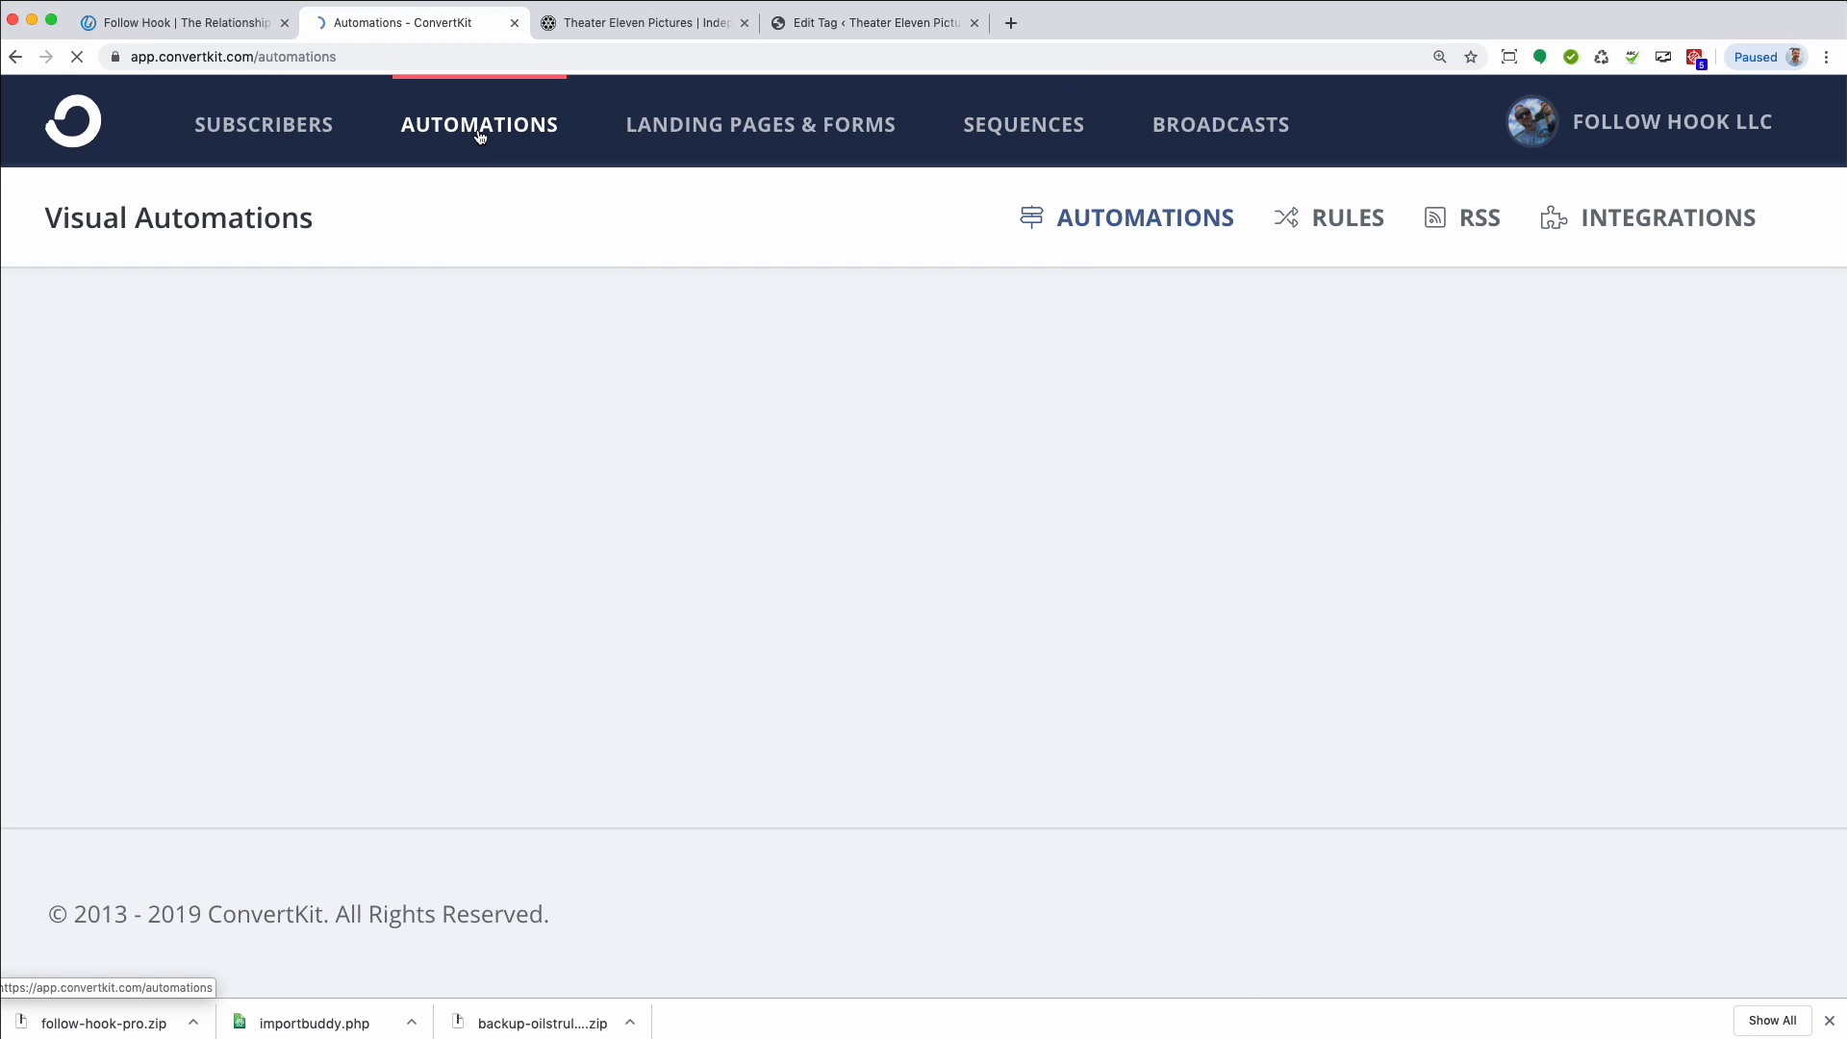
click(1343, 224)
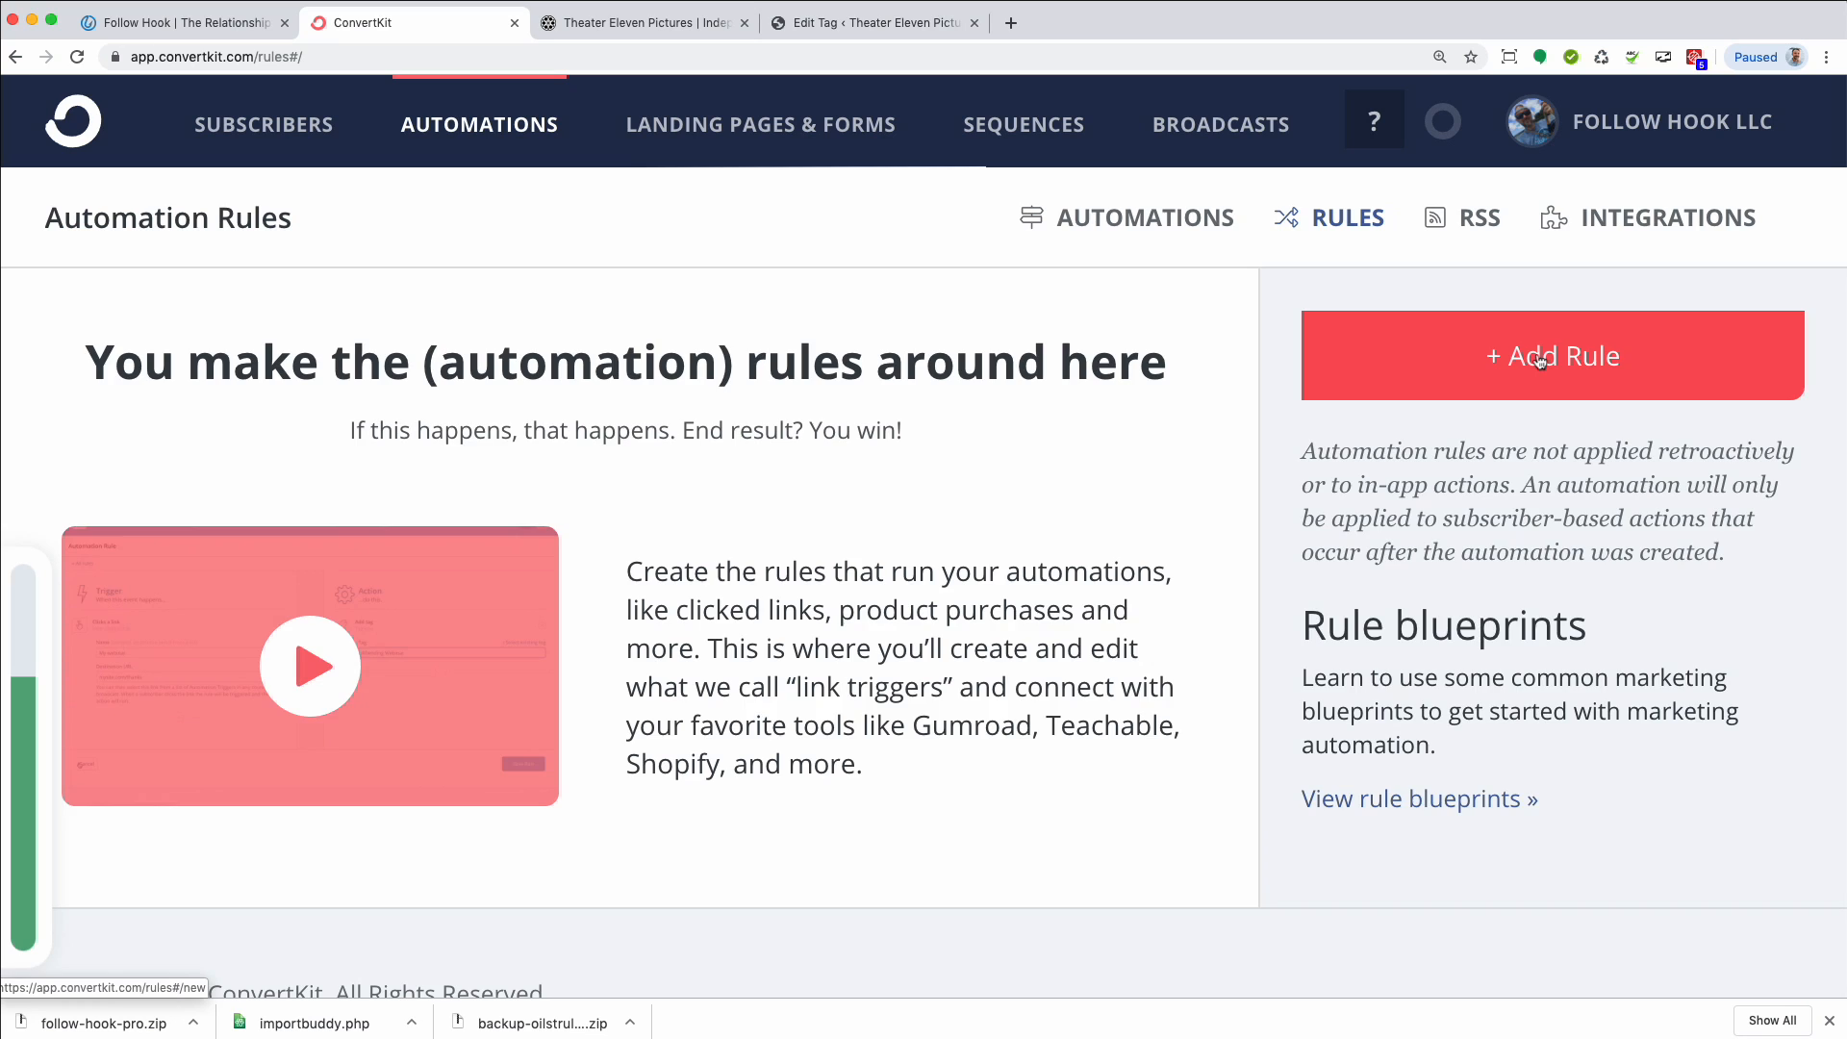
click(1538, 358)
scroll(384, 433, down, 3)
scroll(356, 323, down, 5)
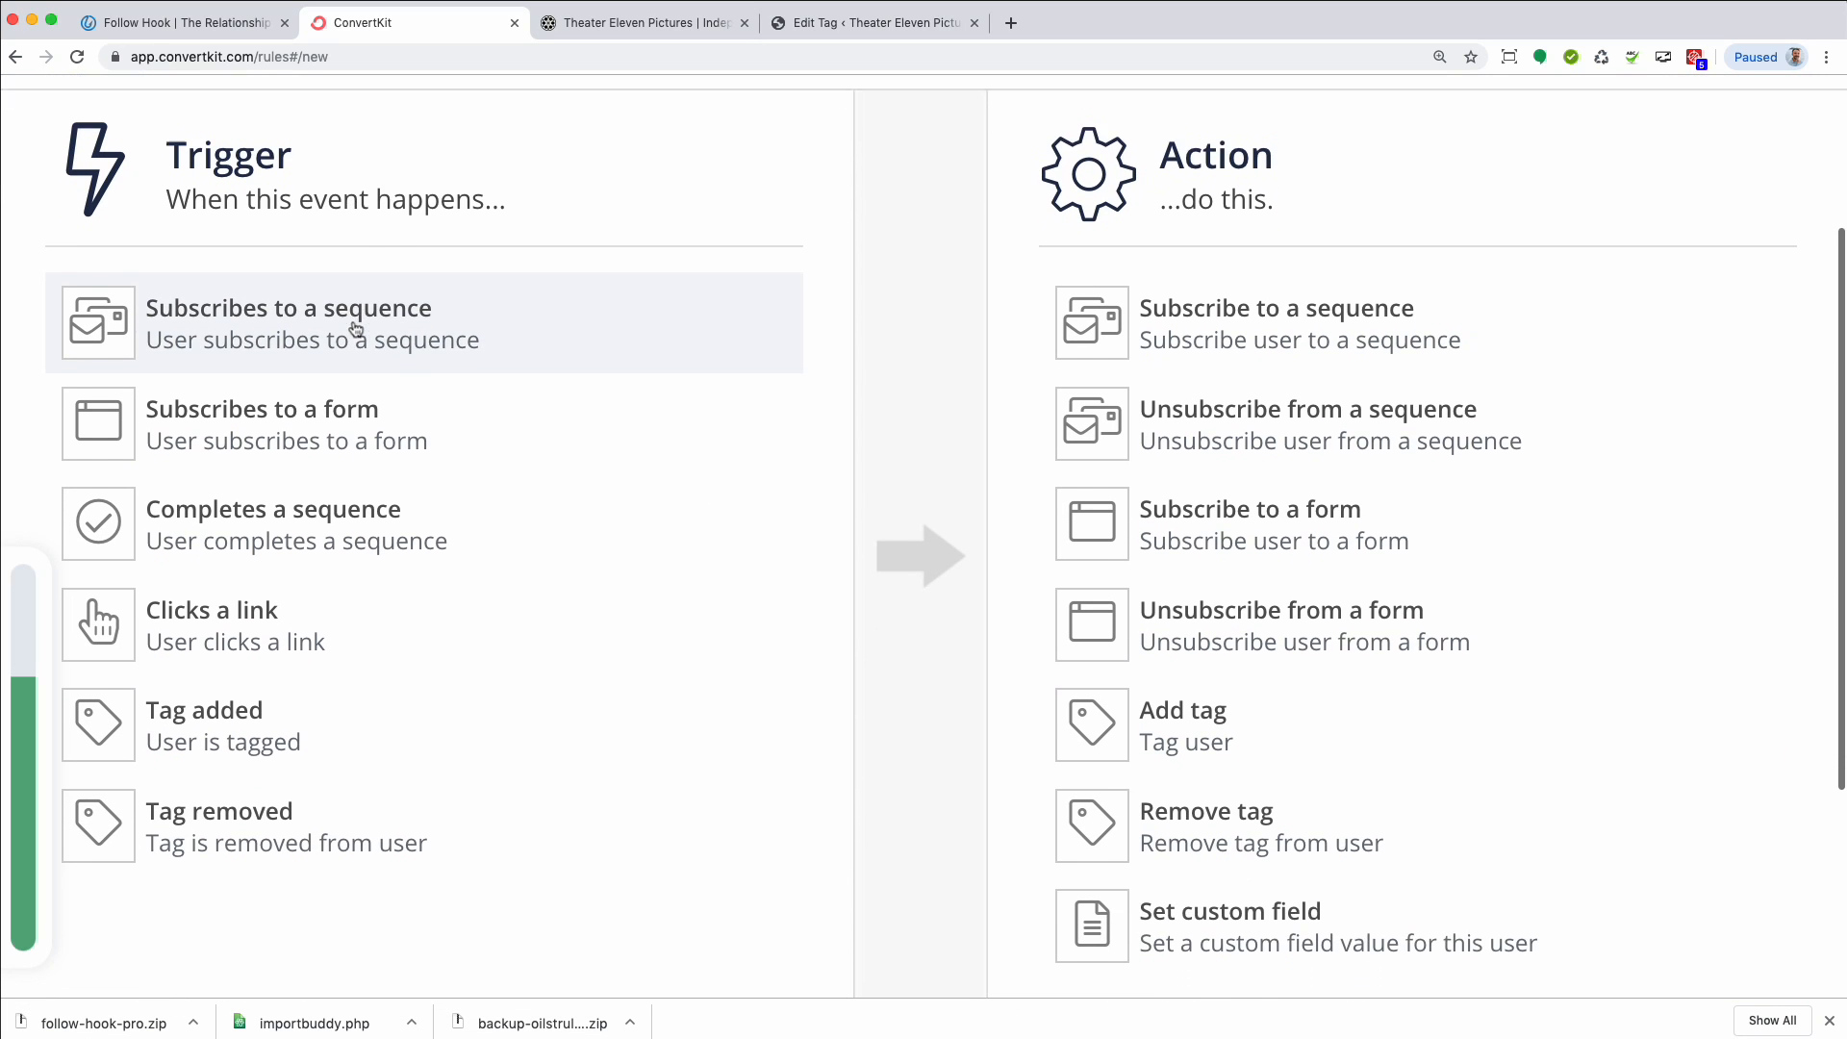
click(245, 572)
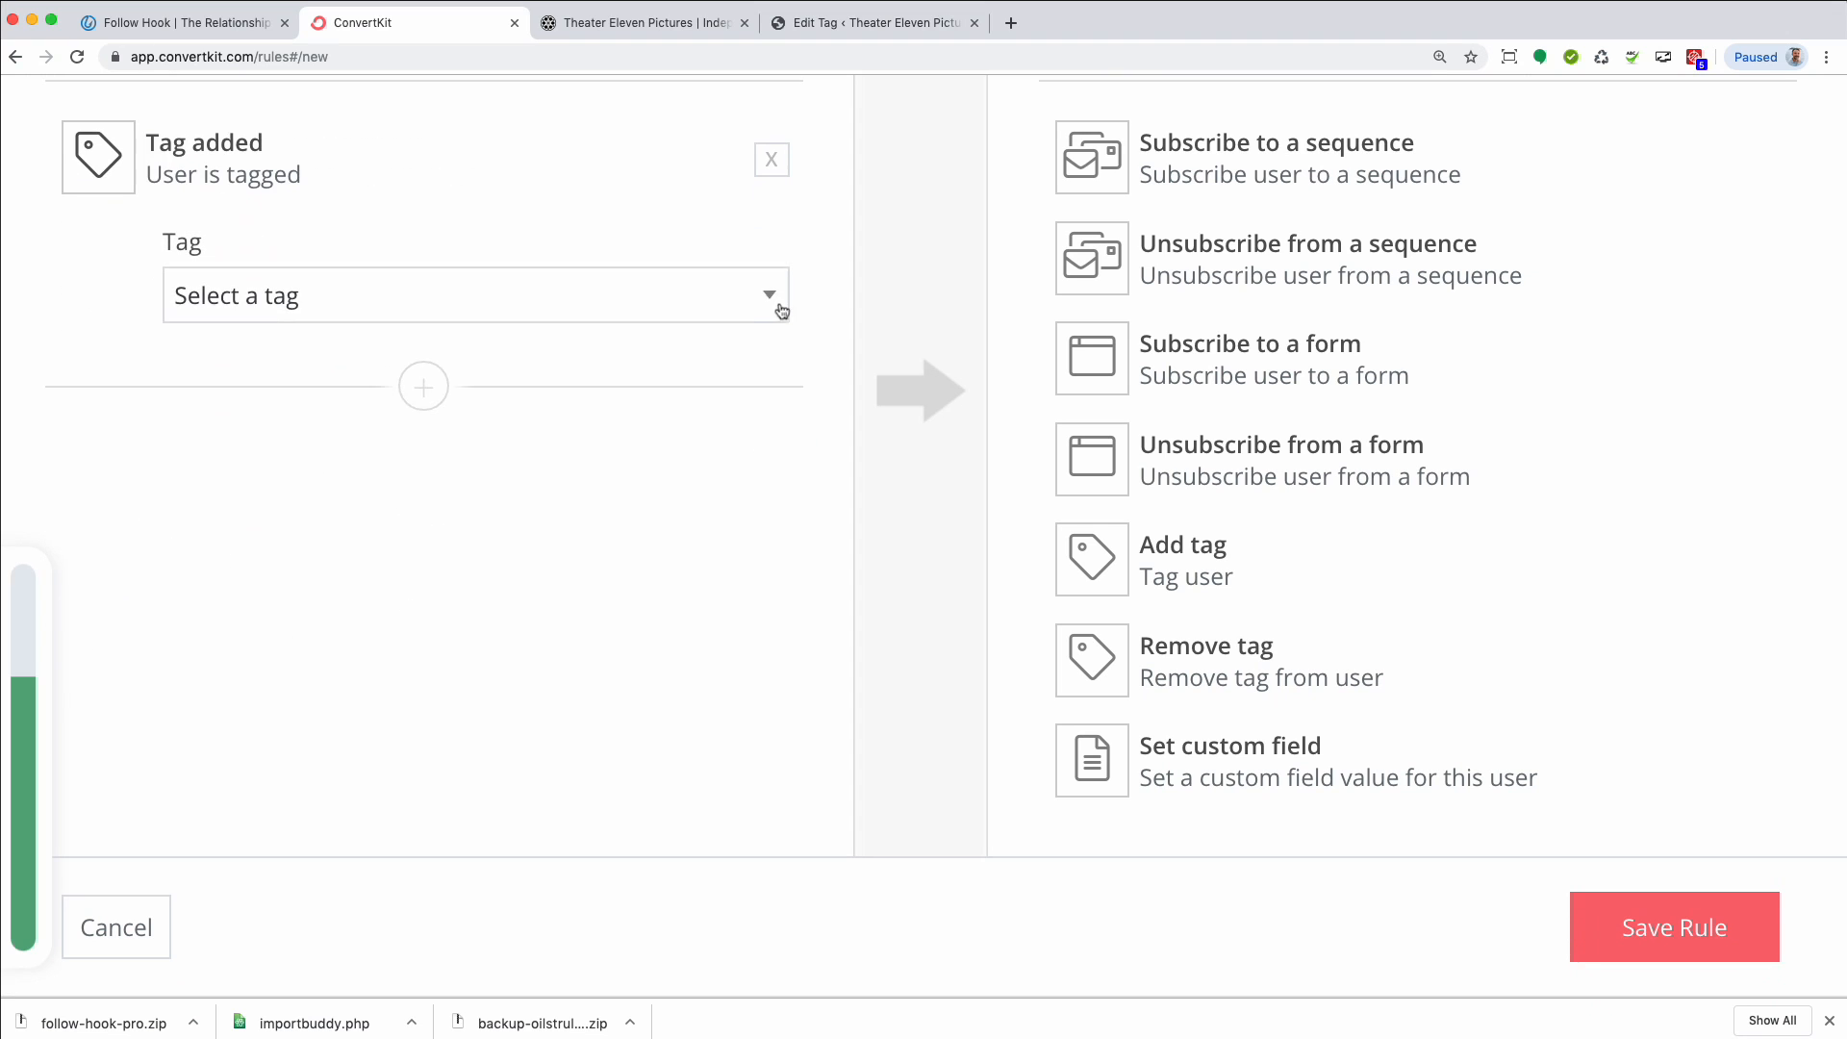
click(778, 309)
click(274, 373)
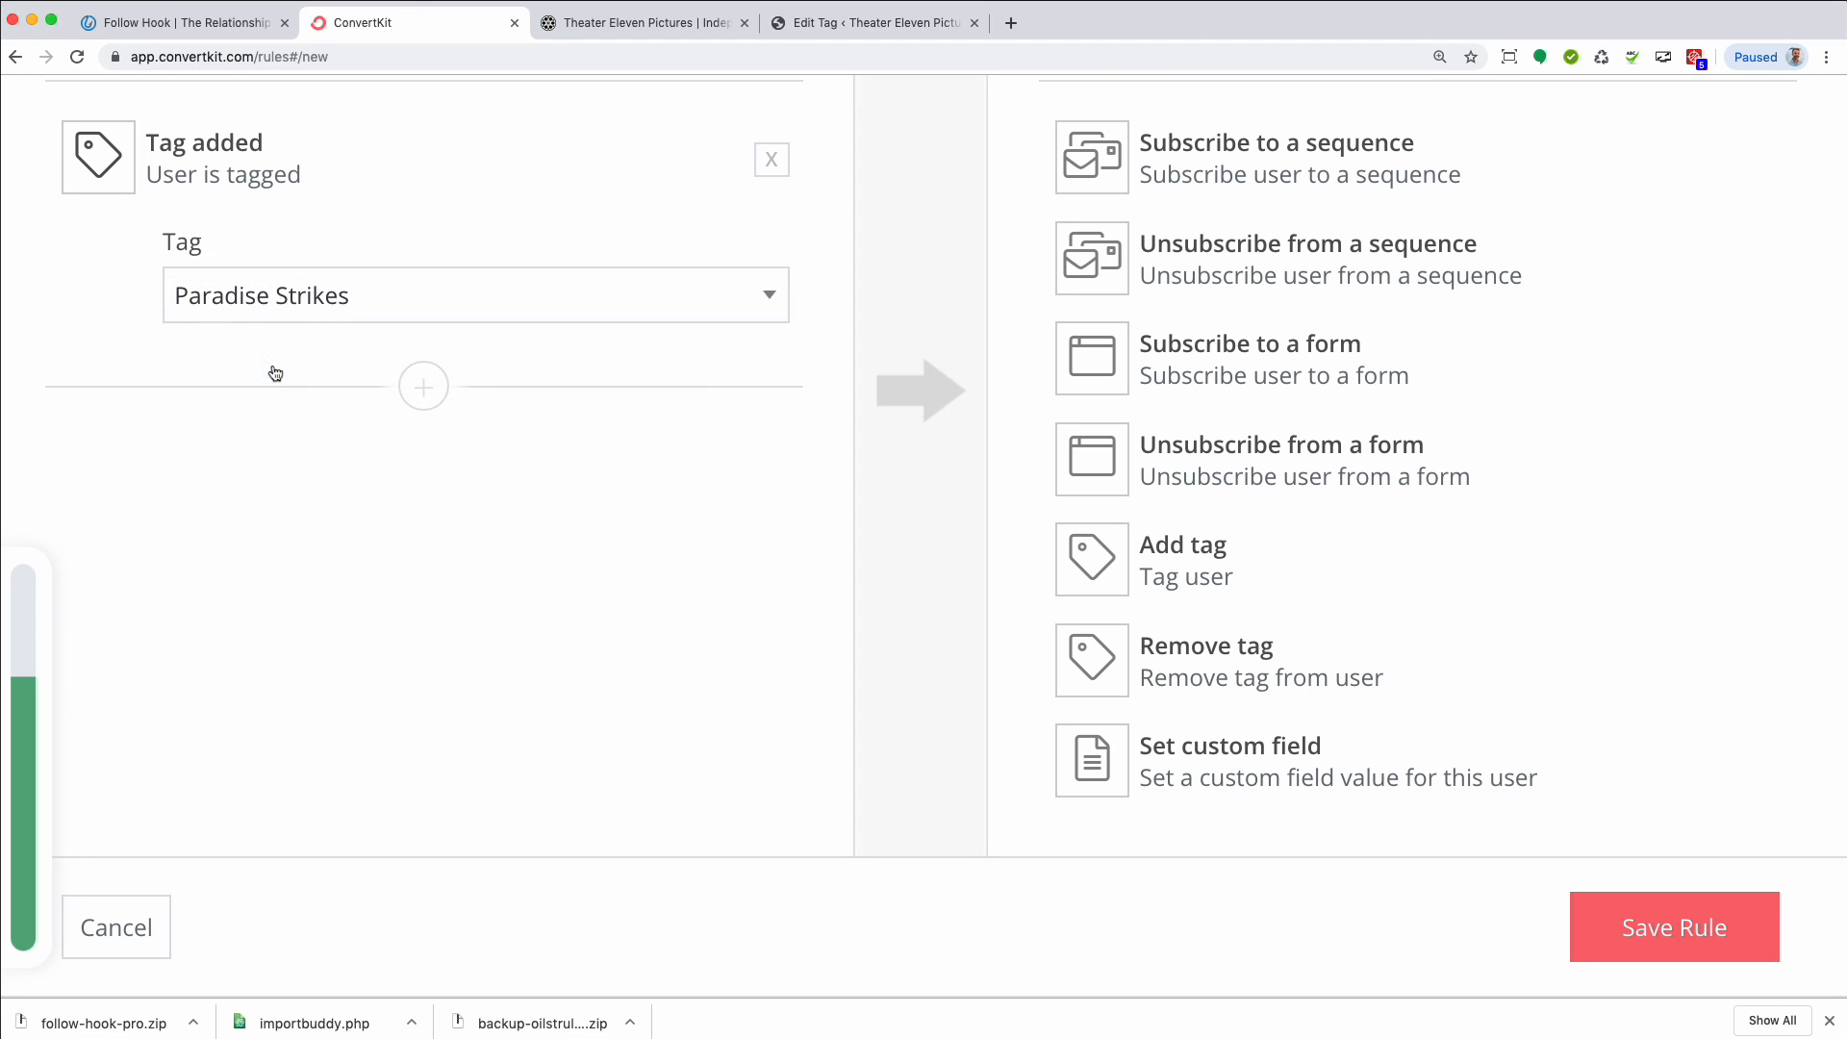
Set the rule's action to subscribe the user to the Paradise Strikes sequence and save the rule
scroll(970, 505, up, 5)
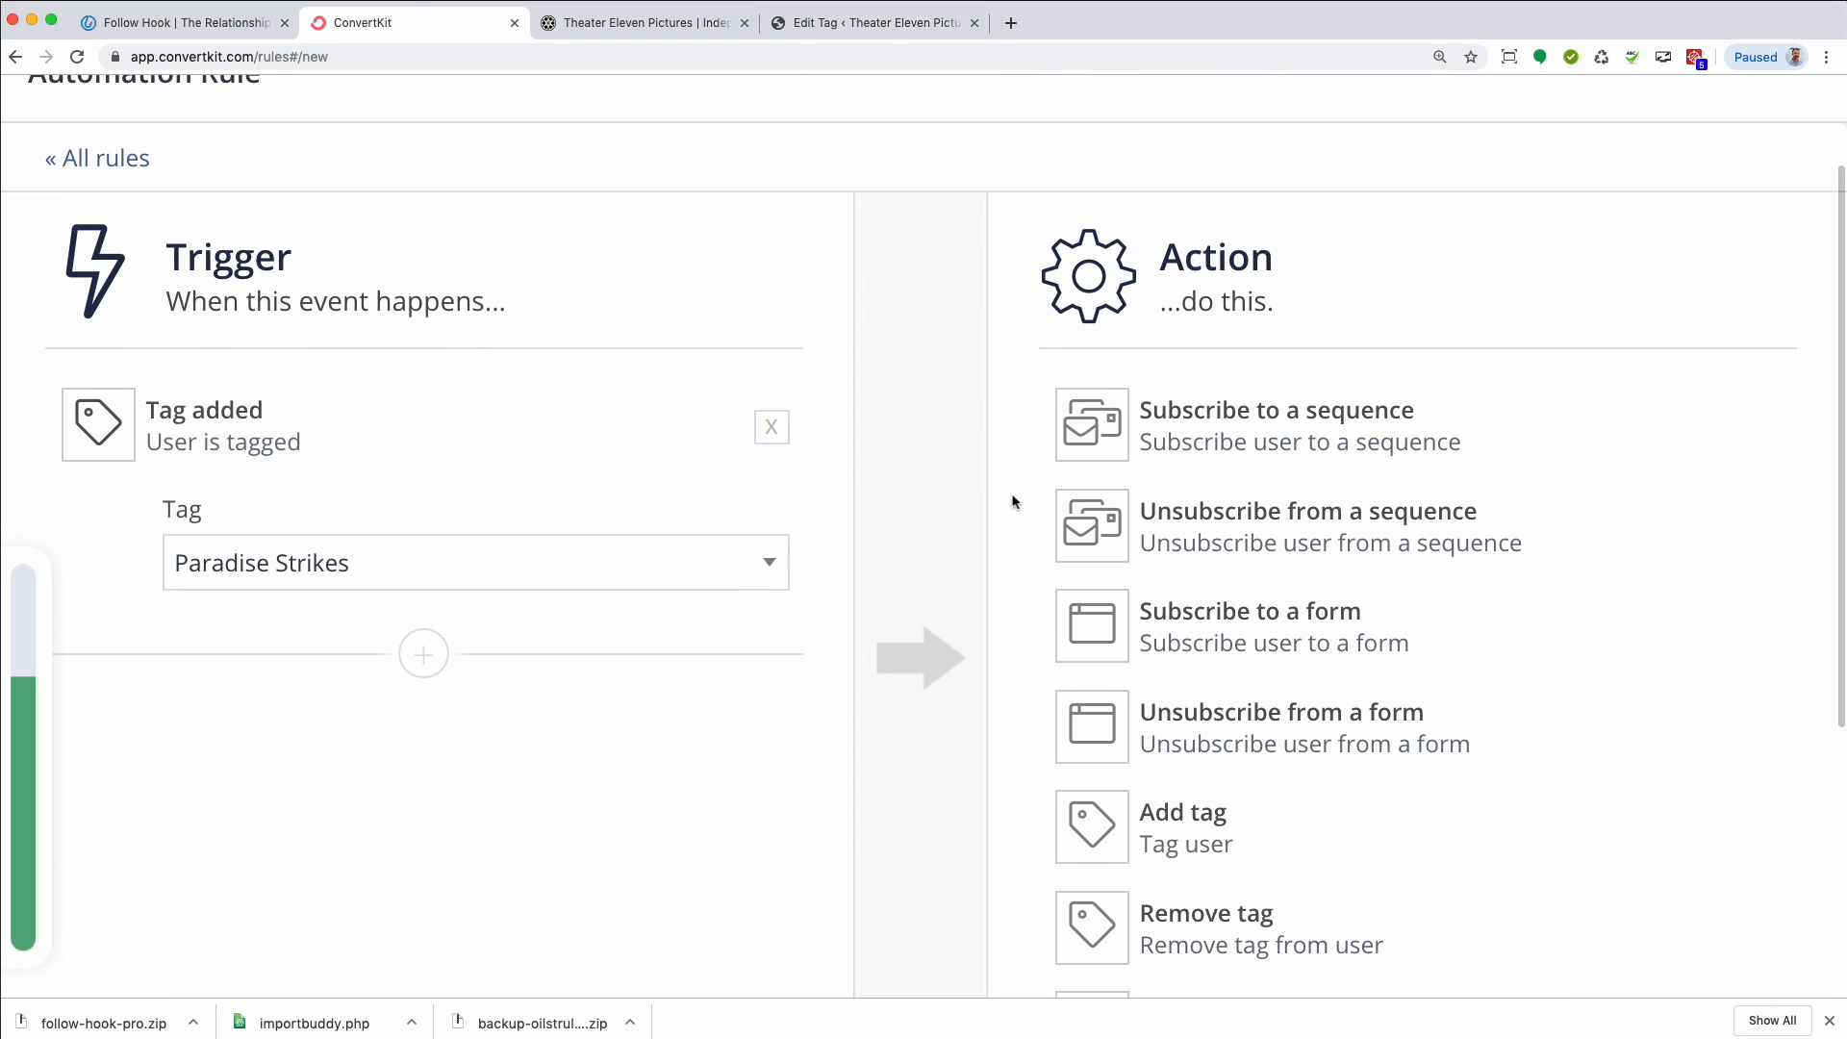
click(1211, 417)
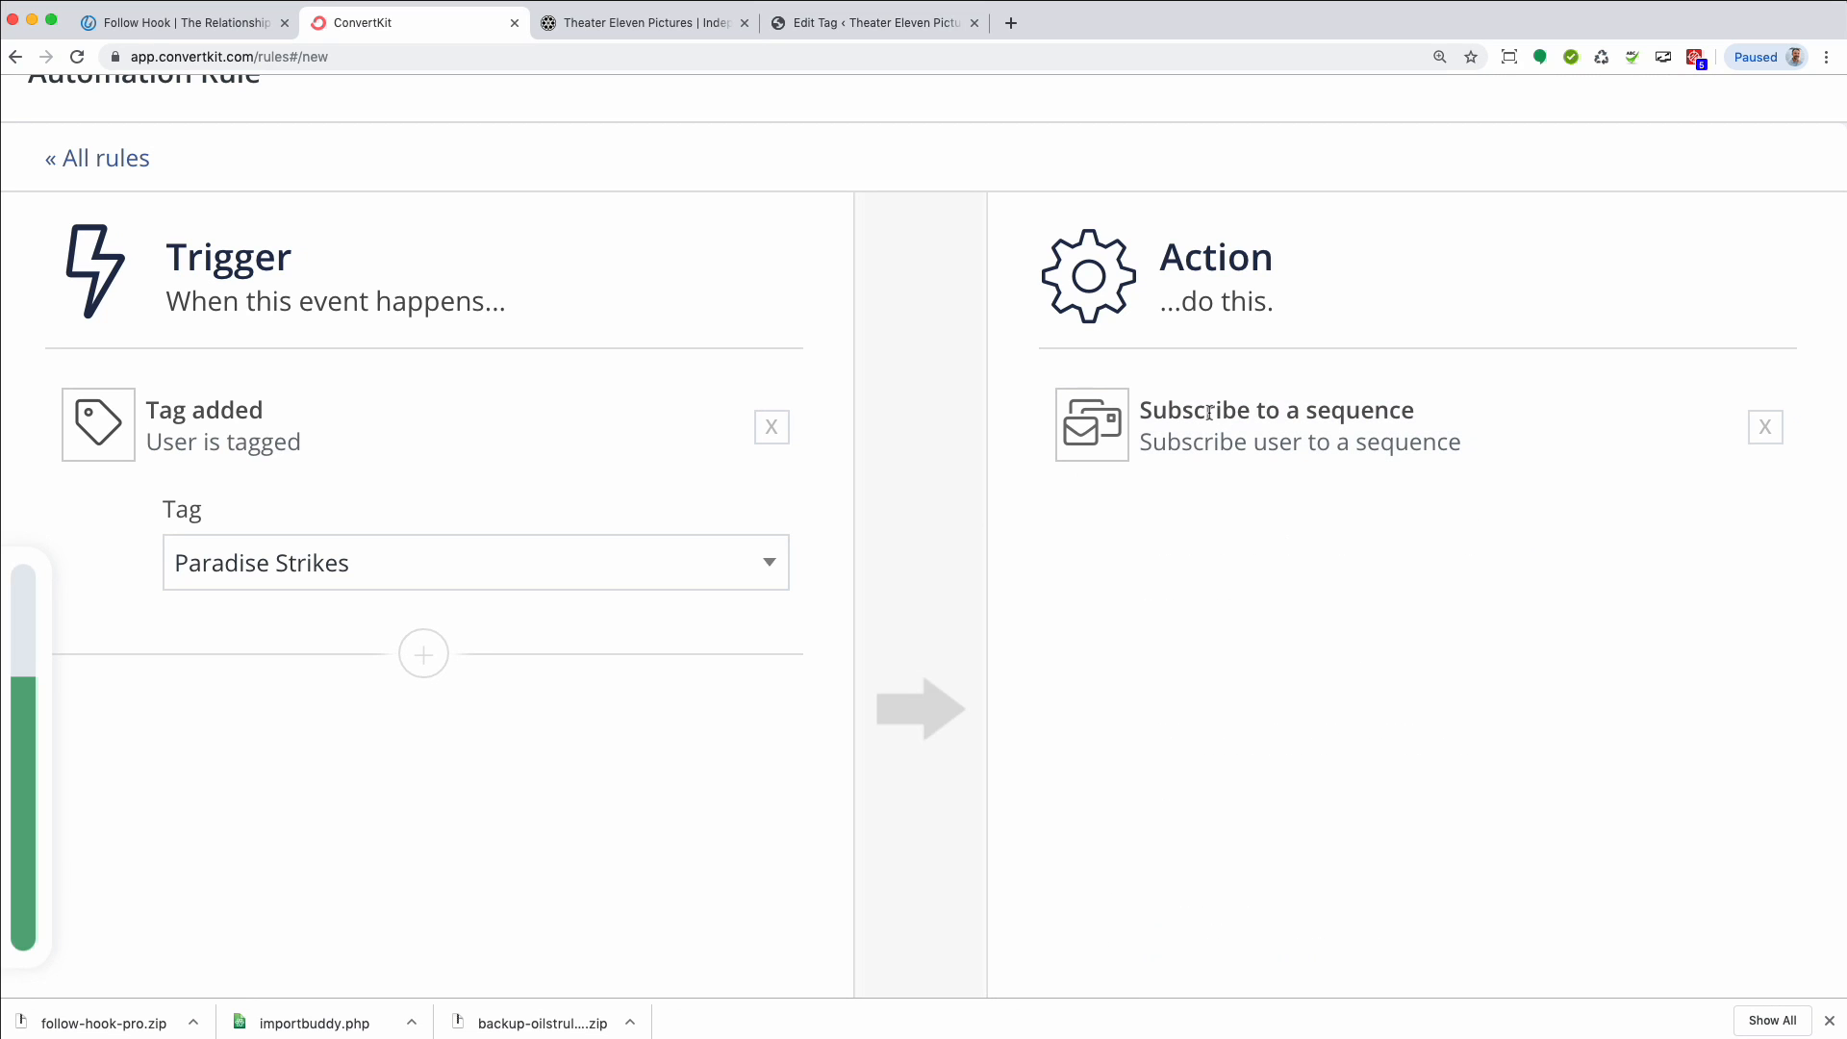
click(1279, 570)
click(1260, 631)
click(1649, 864)
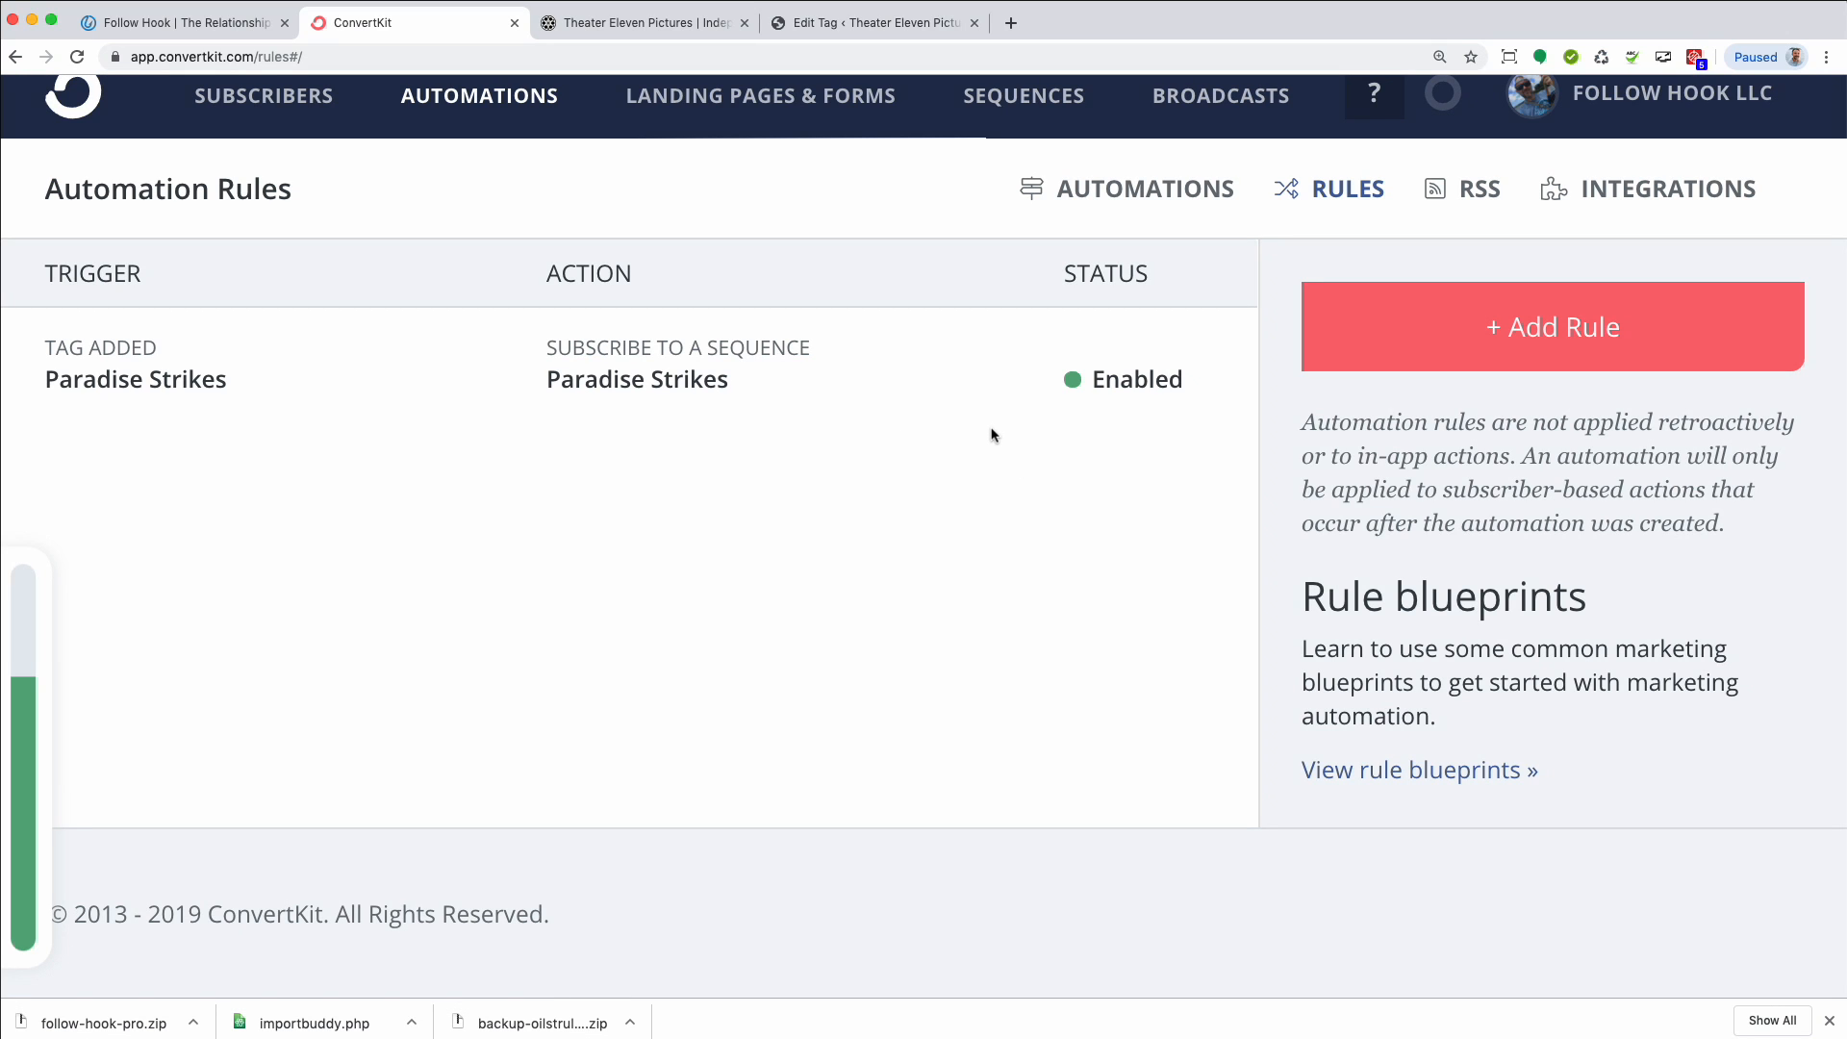
Examine the Behind the Scenes signup form on the Theater Eleven Pictures home page alongside the Paradise Strikes rule in ConvertKit
click(639, 25)
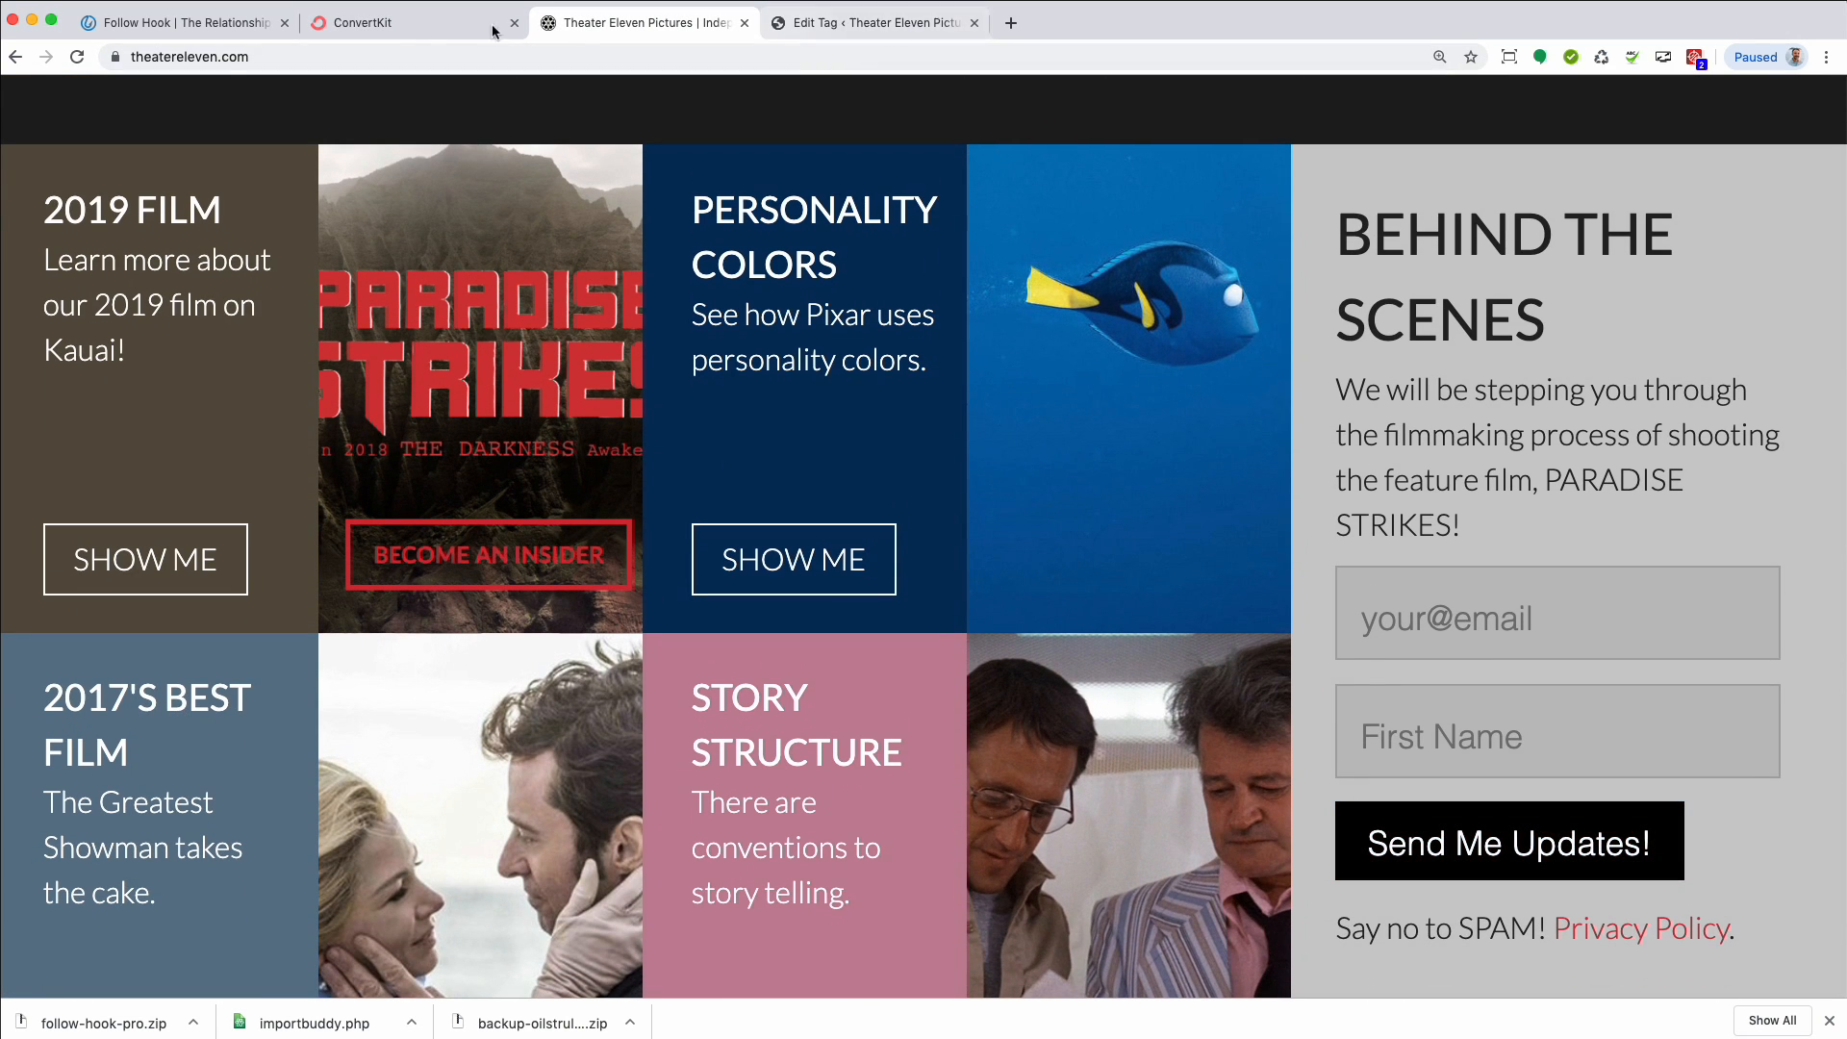
click(493, 29)
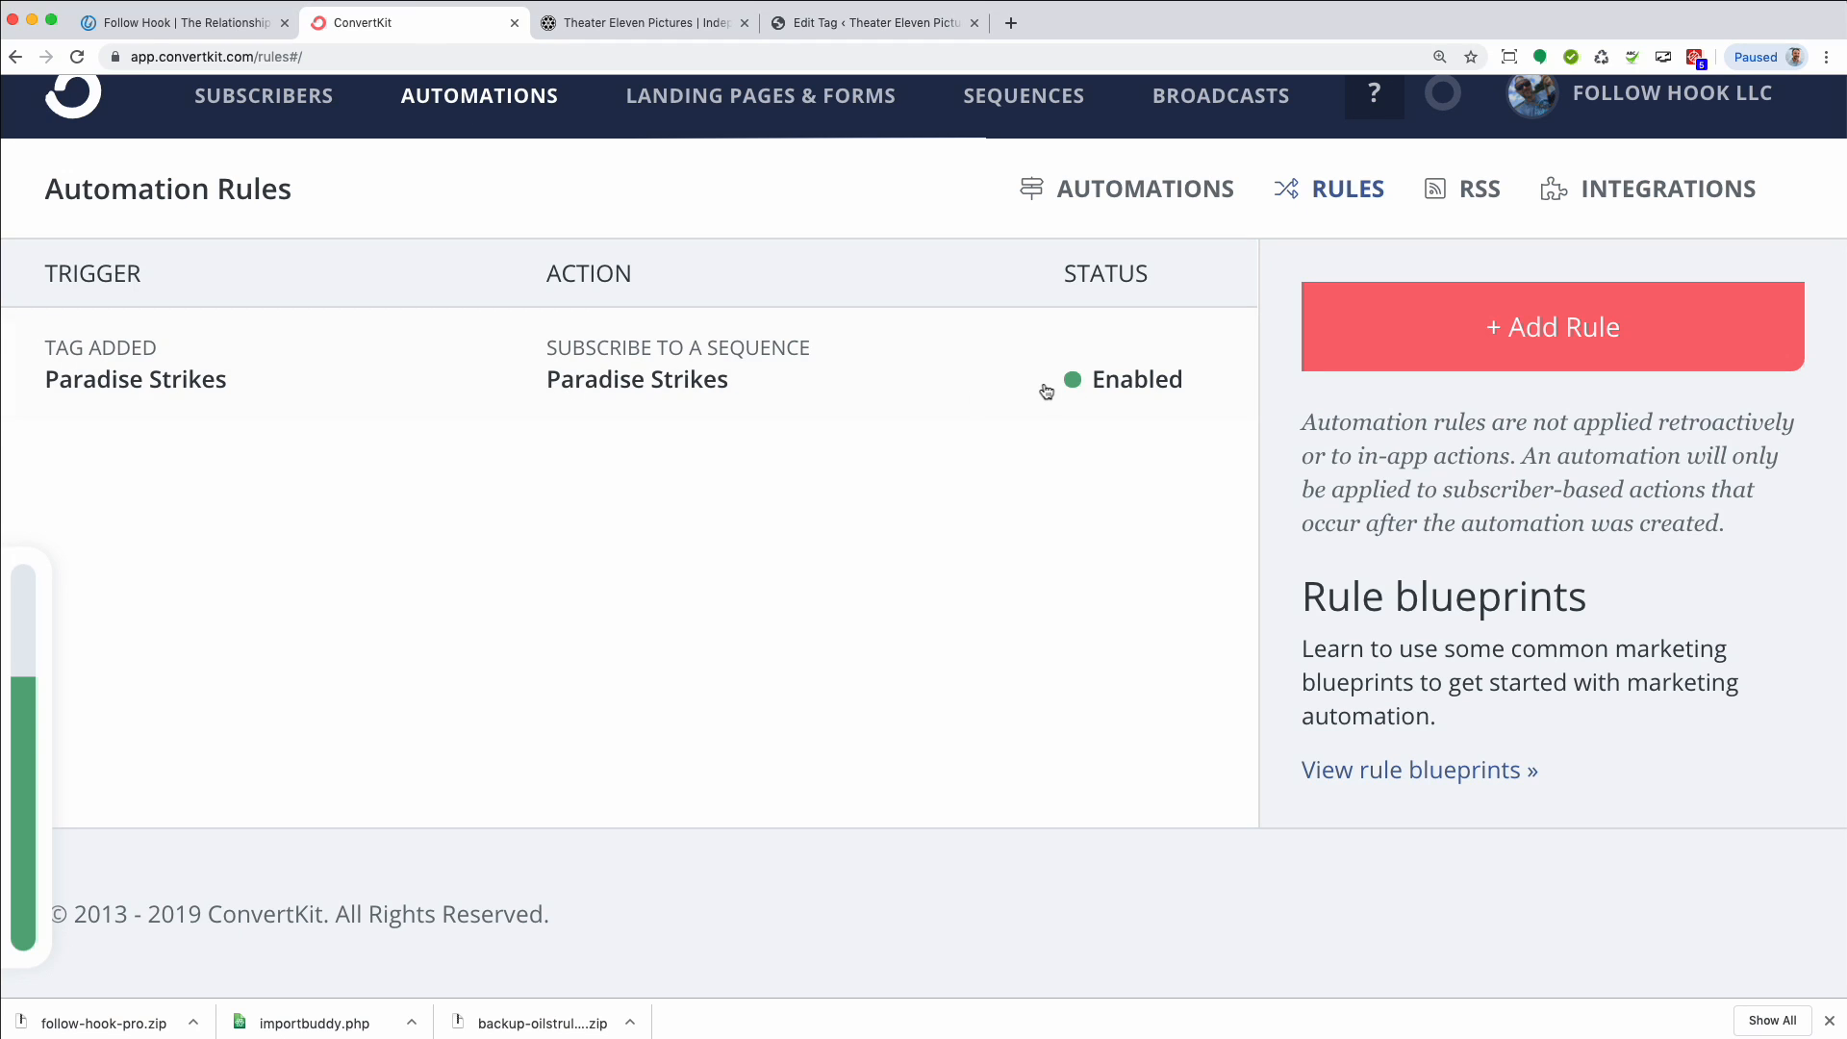
scroll(1047, 391, up, 1)
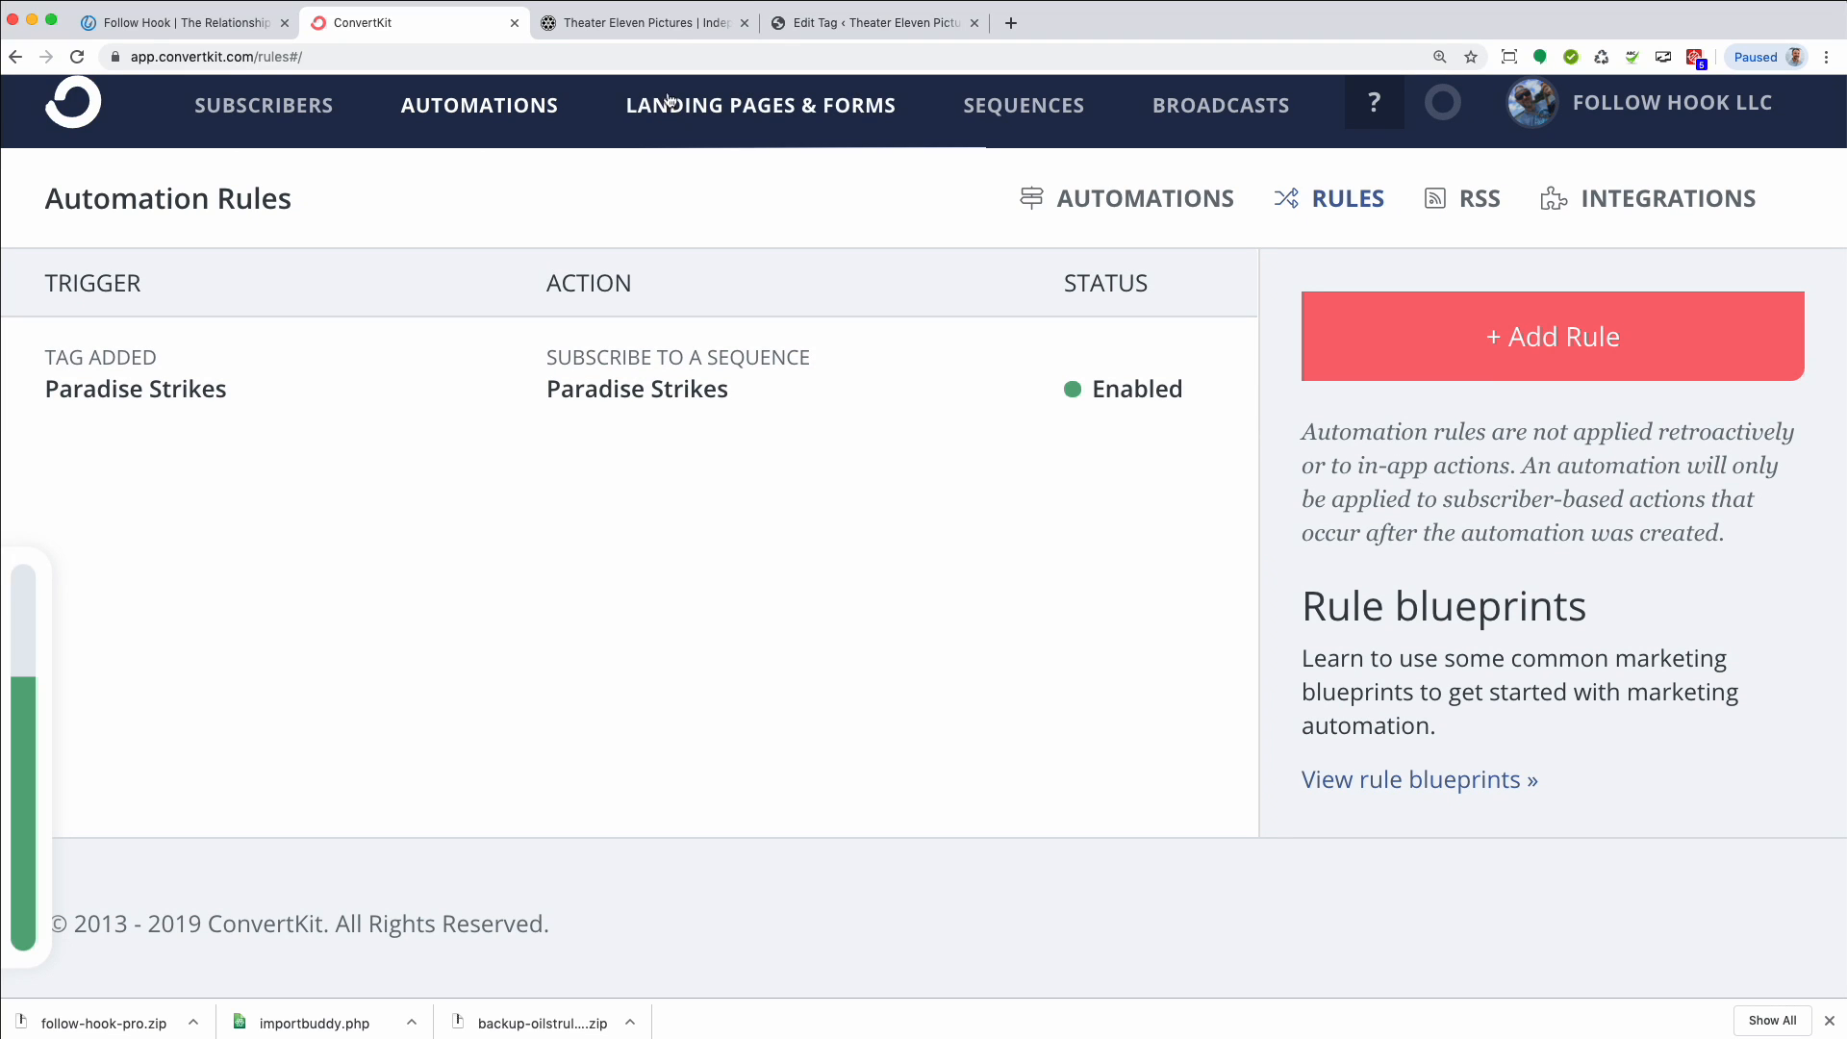
click(664, 27)
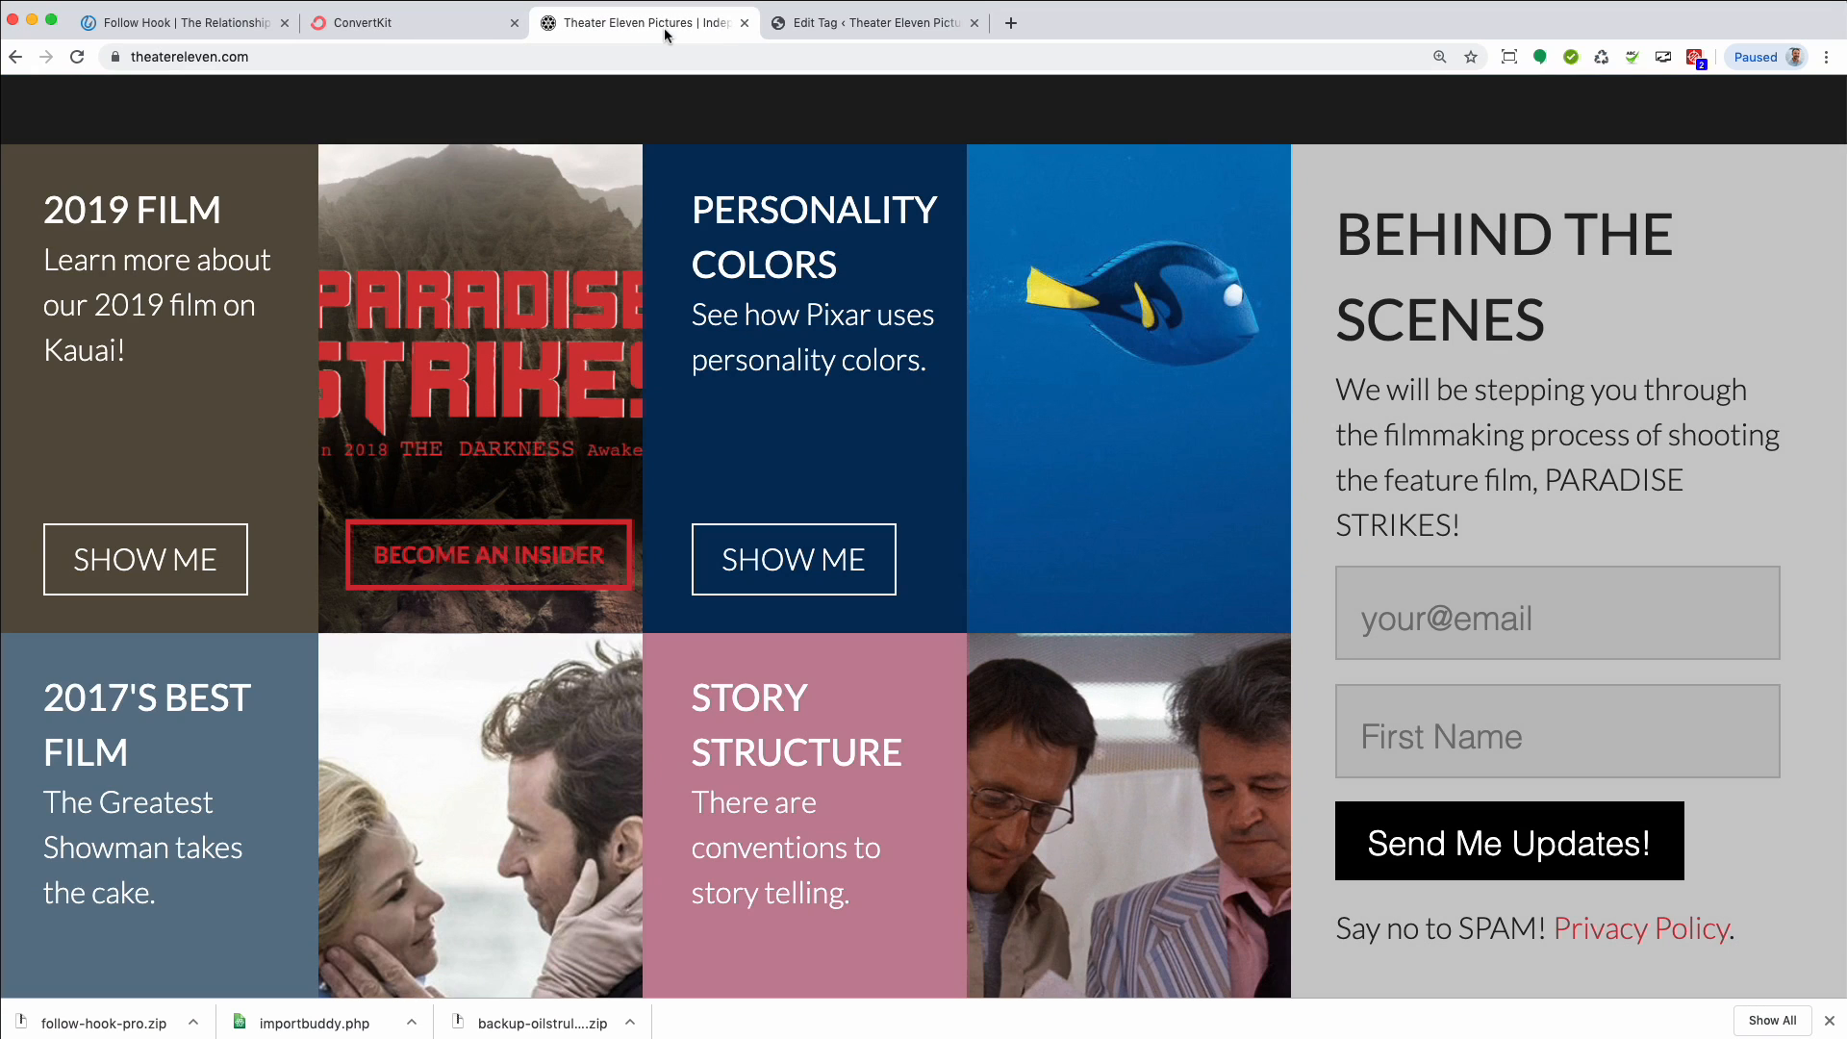
scroll(828, 303, up, 3)
scroll(832, 296, down, 5)
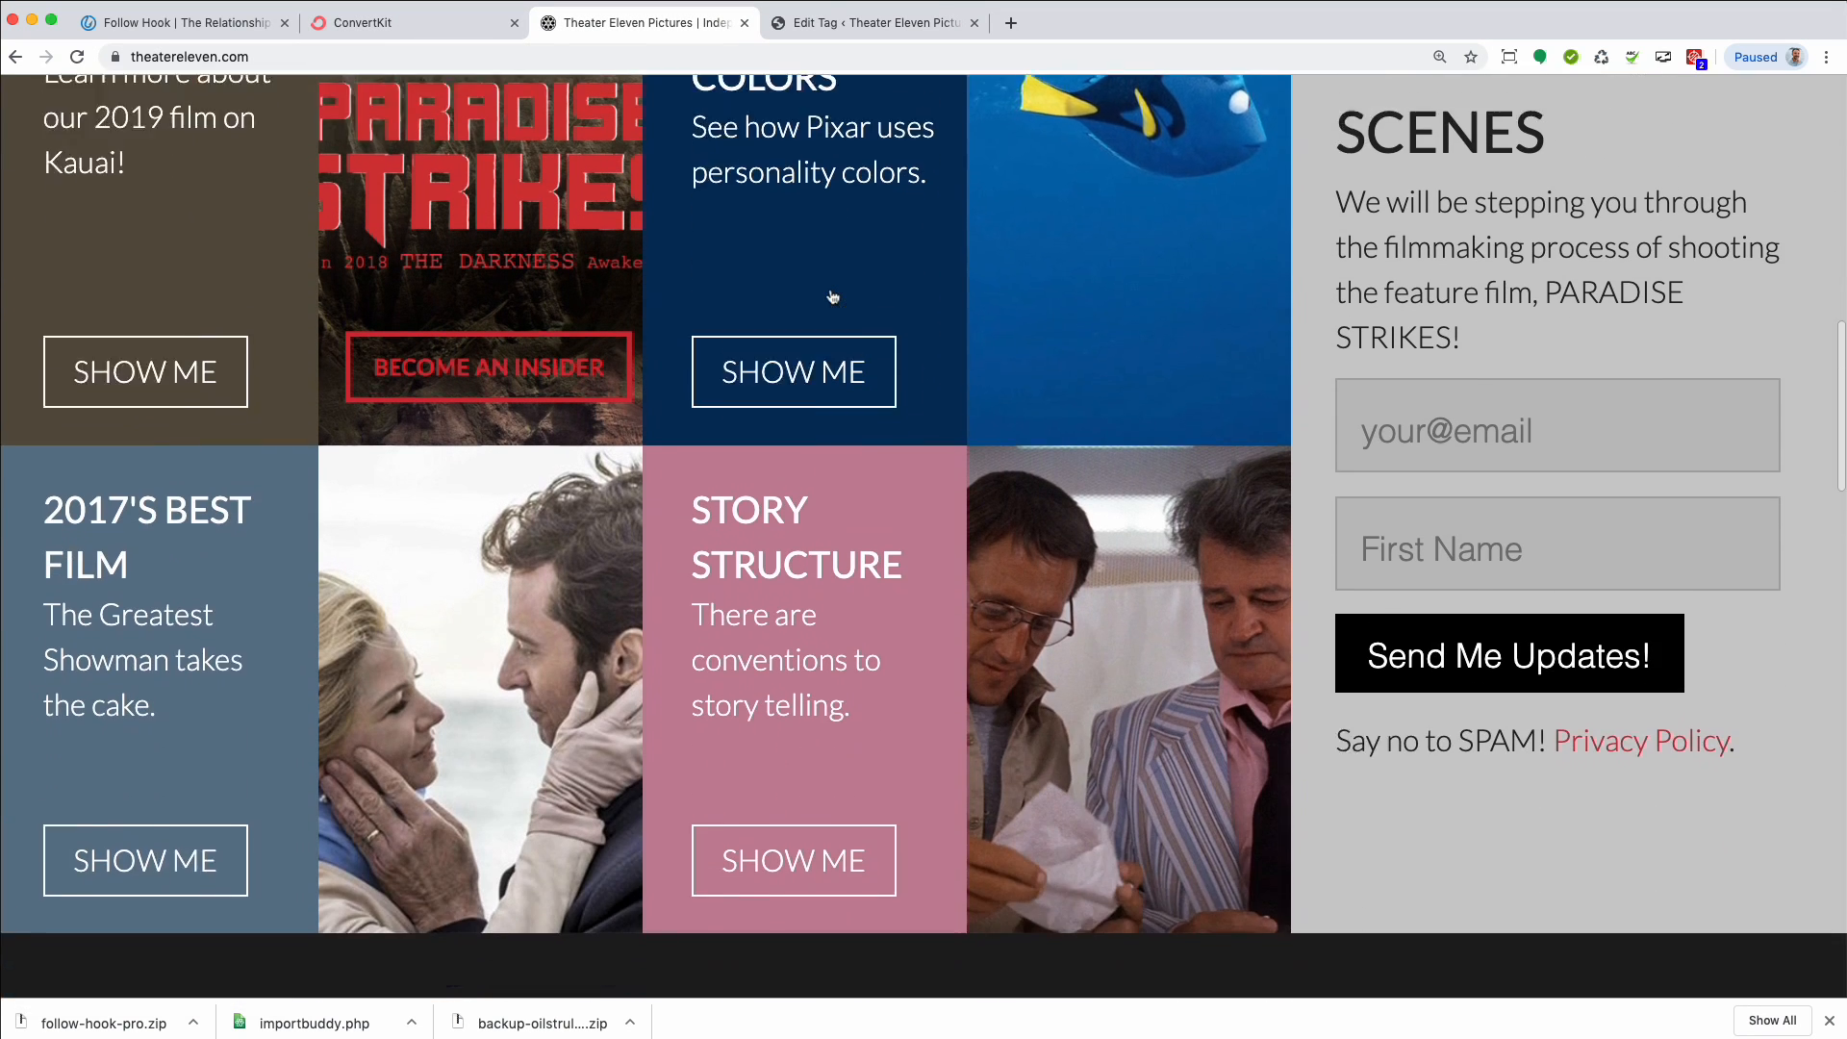
scroll(818, 241, up, 2)
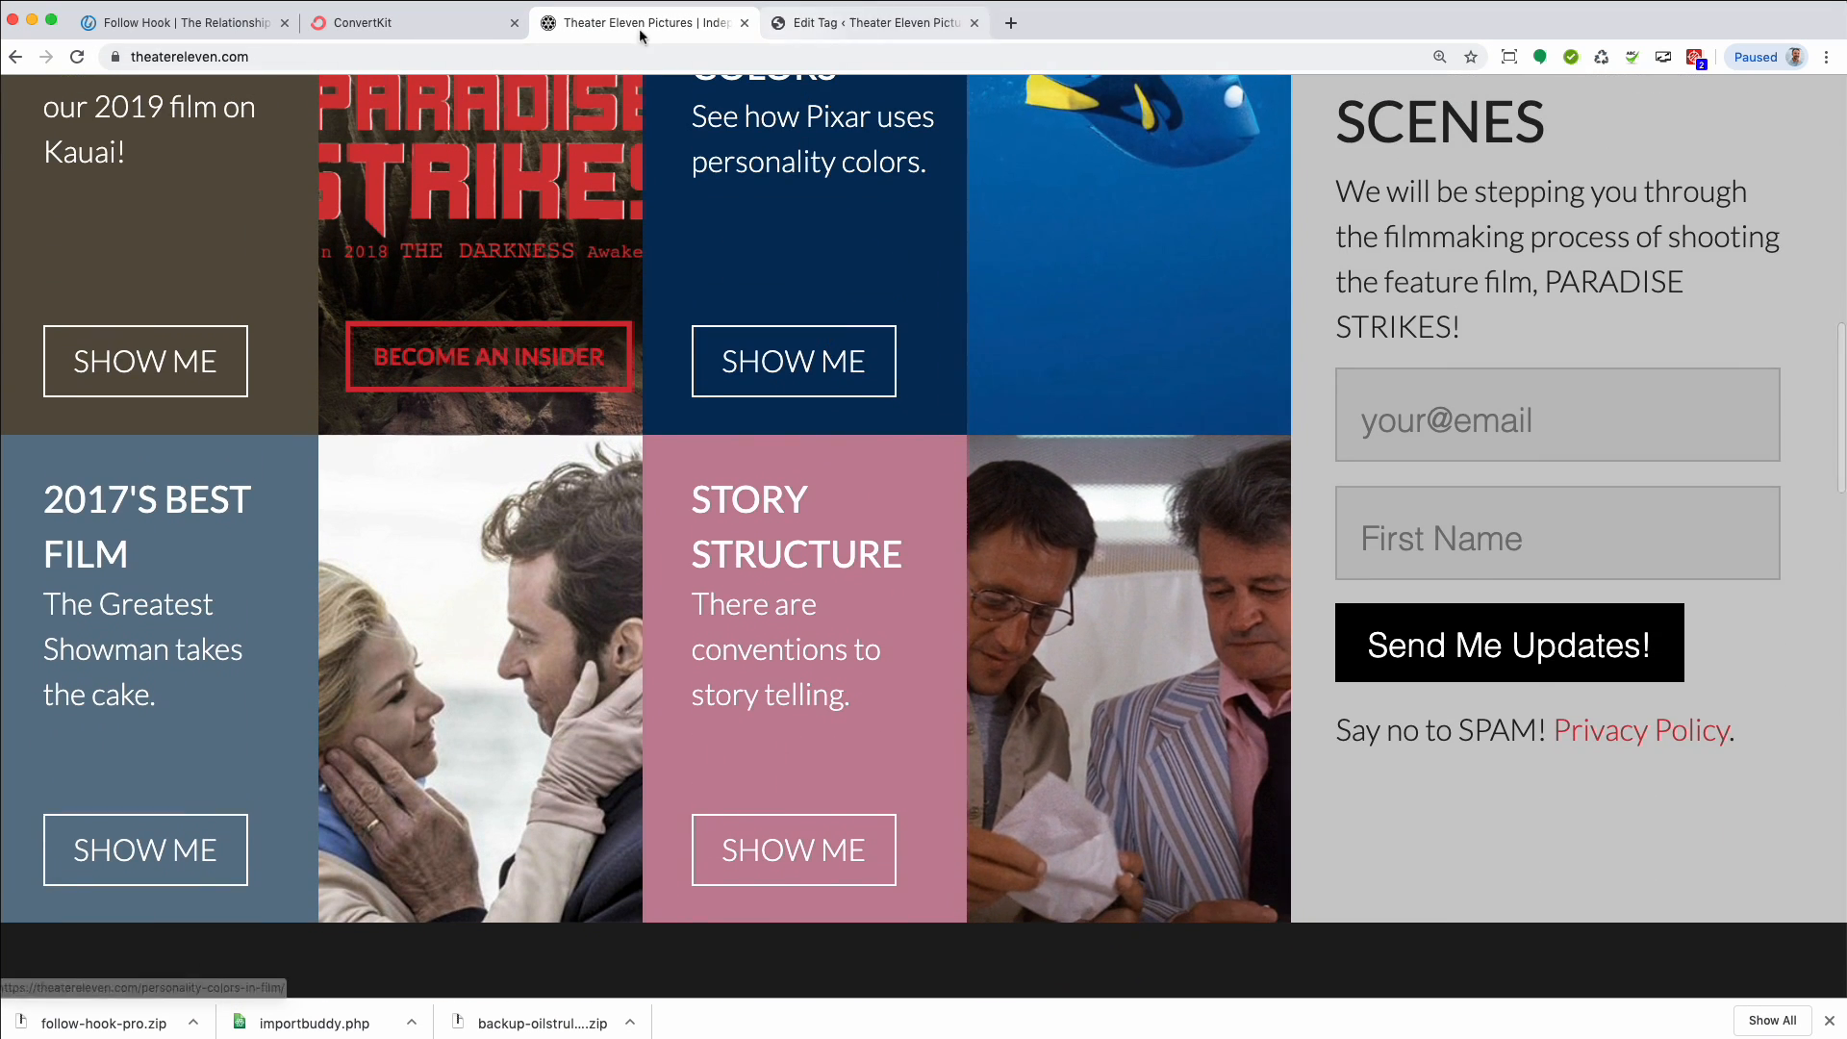
click(406, 26)
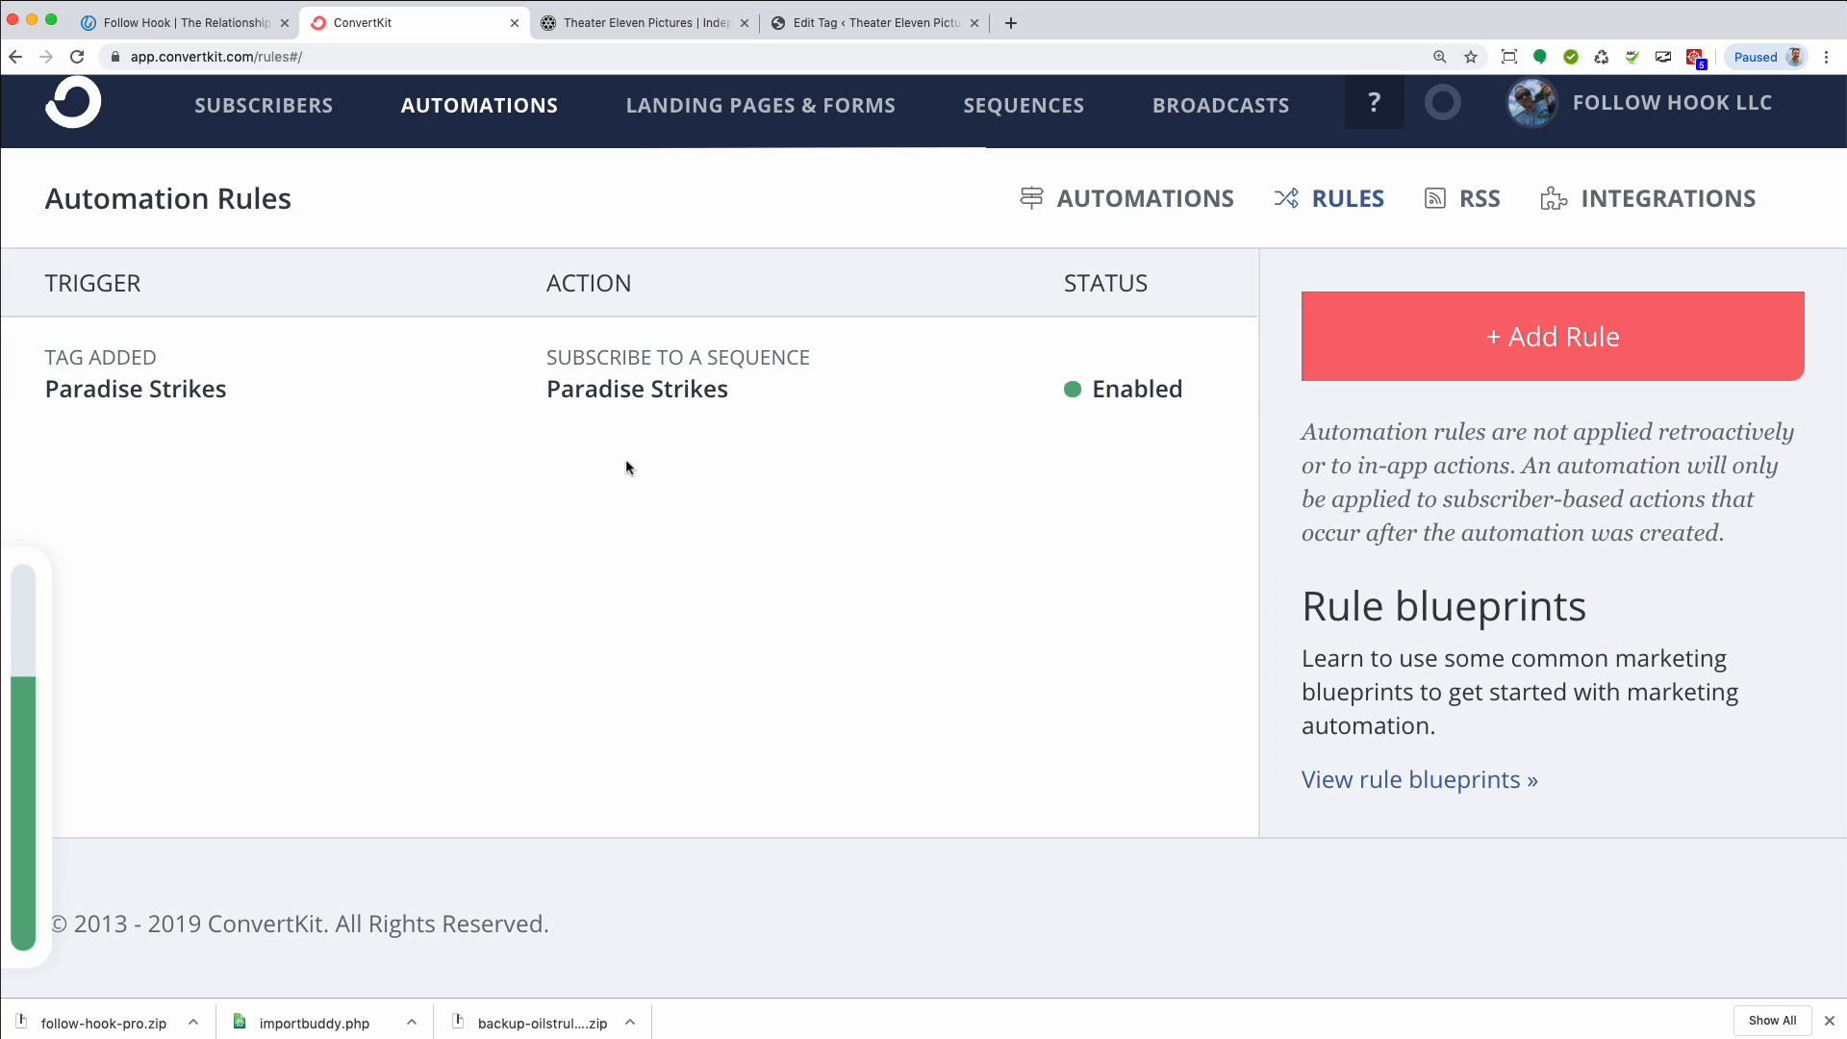